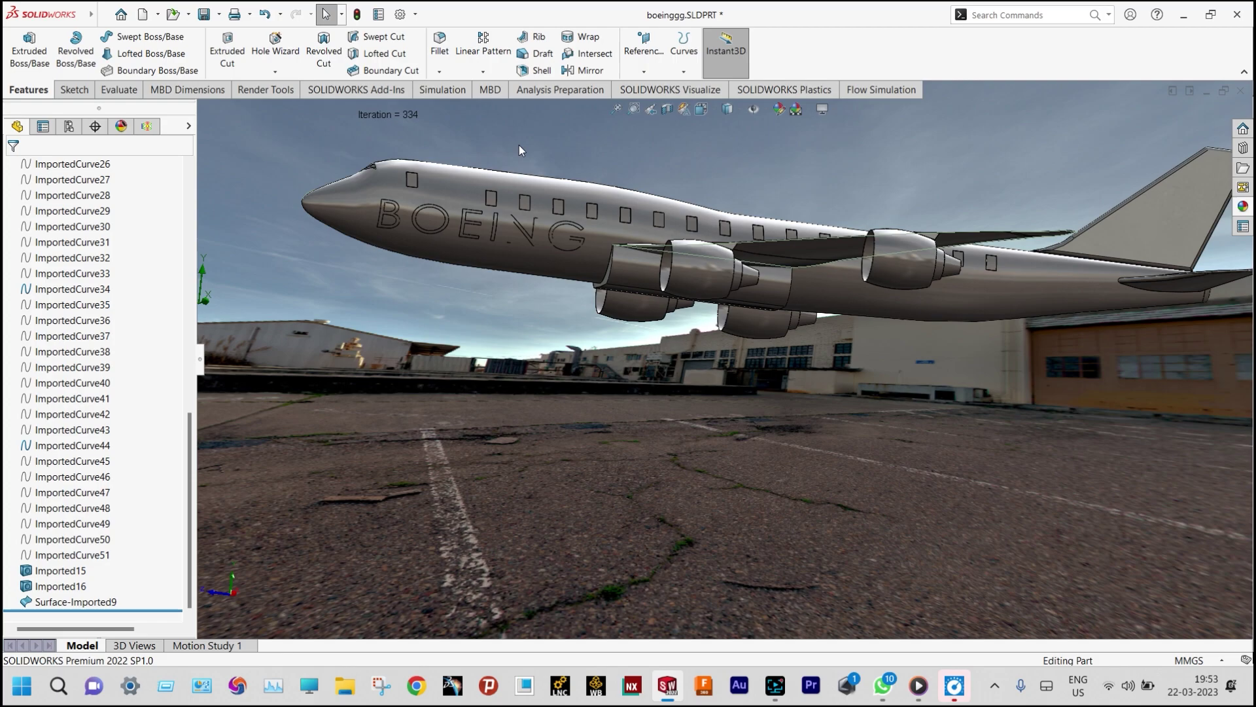
# Step: Show the Flow Simulation tools and zoom to fit the Boeing airliner part
pyautogui.click(878, 92)
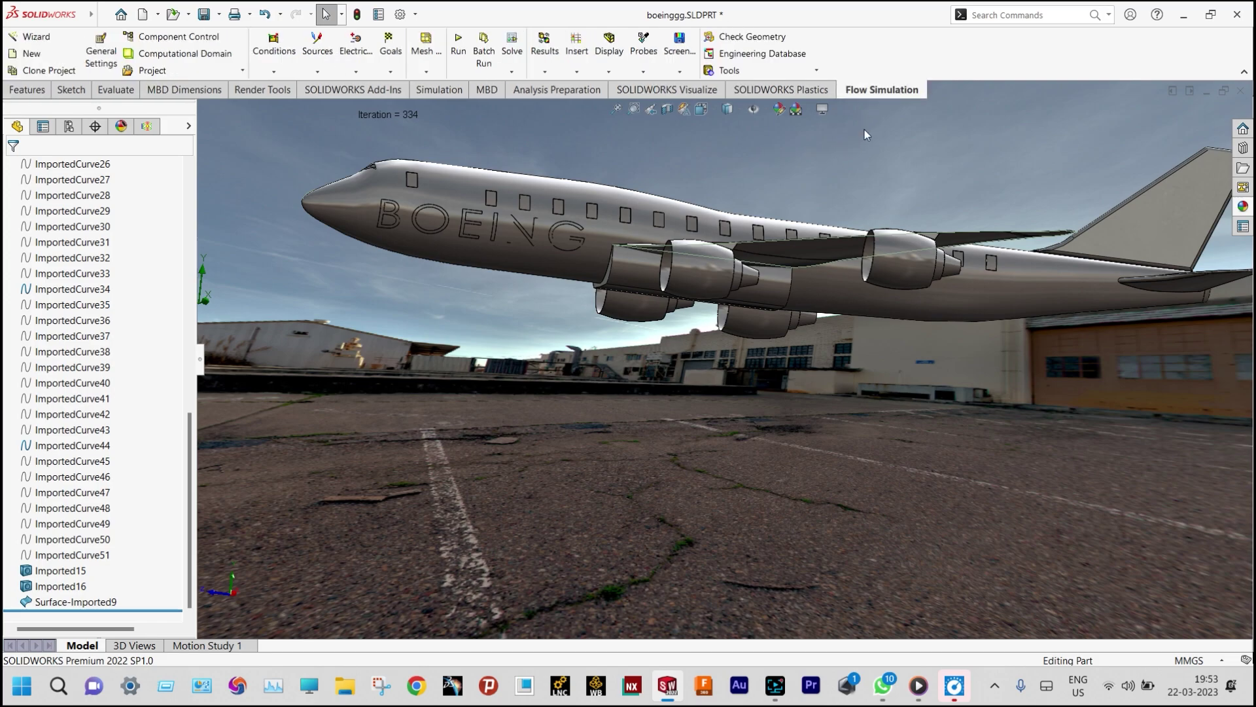
pyautogui.press('f')
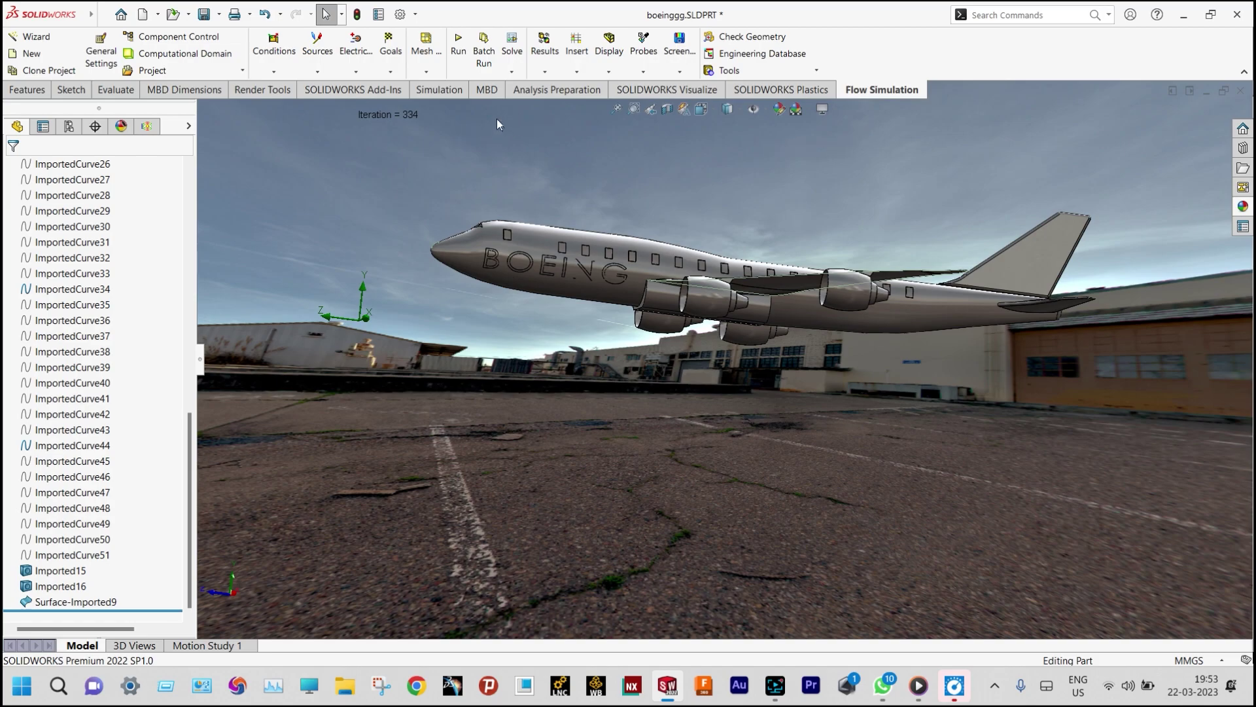
# Step: Start the project wizard with SI (m-kg-s) units and temperature in Celsius, reaching Analysis Type
pyautogui.click(44, 39)
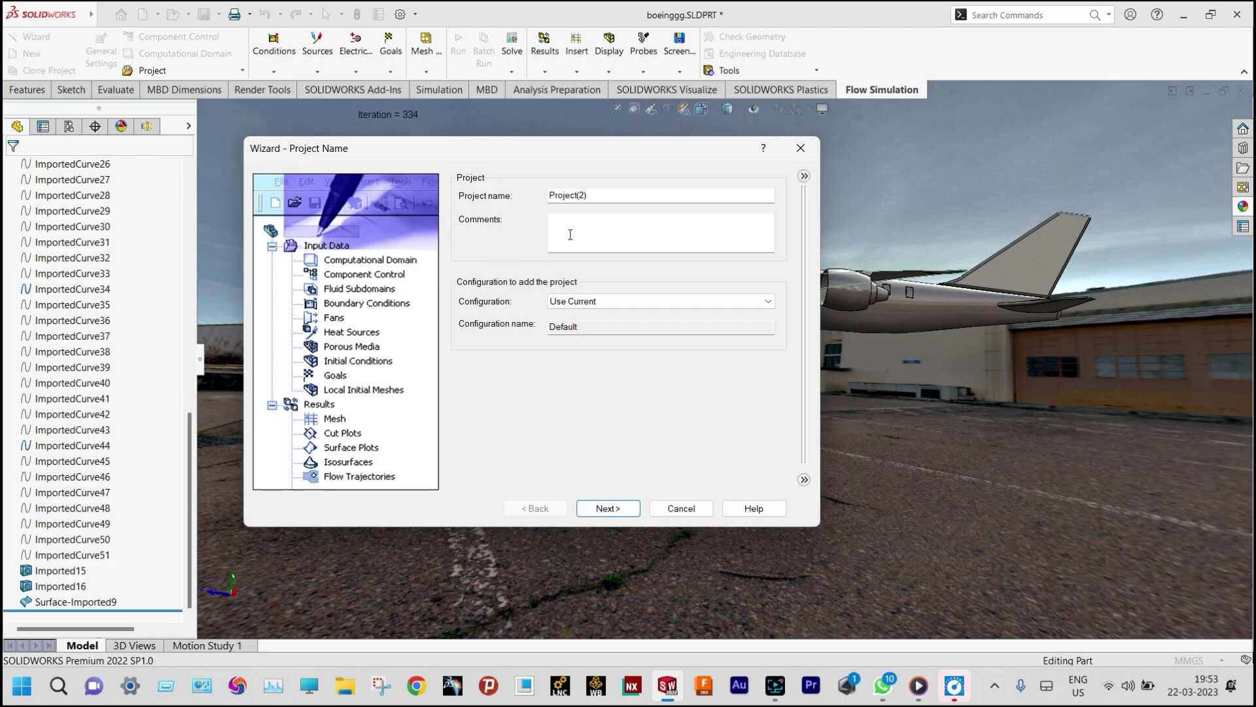
pyautogui.click(619, 508)
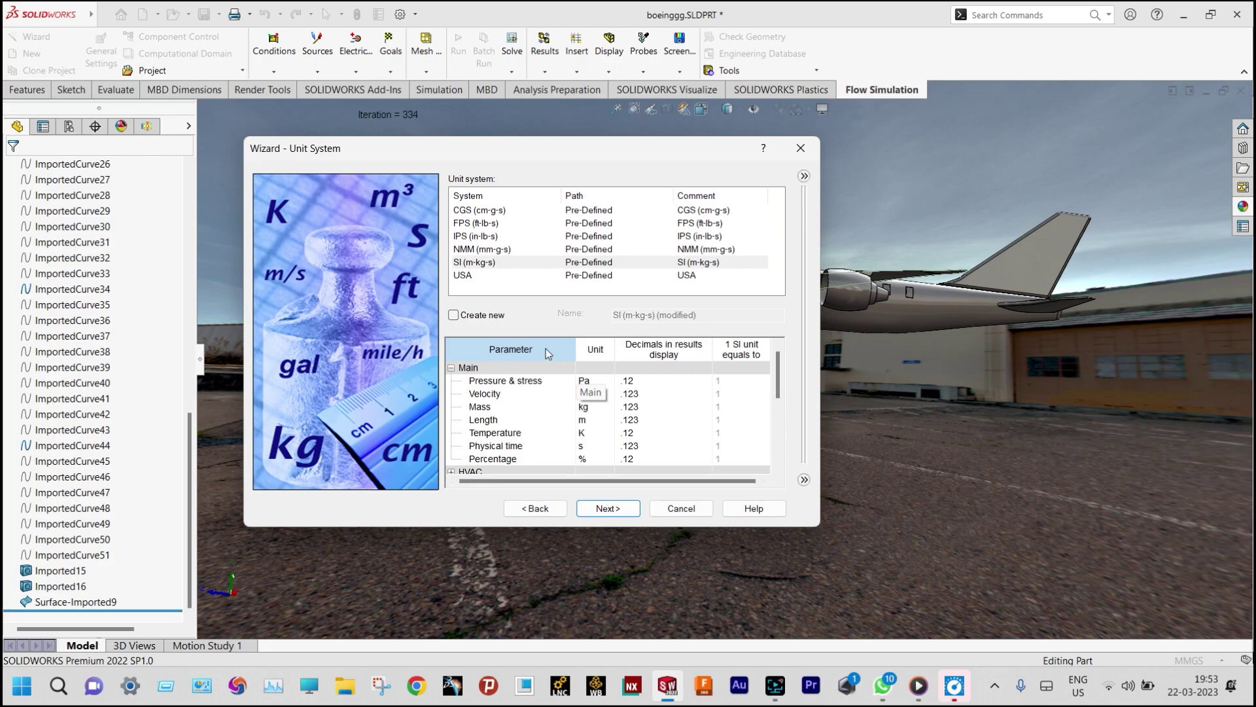
pyautogui.click(480, 264)
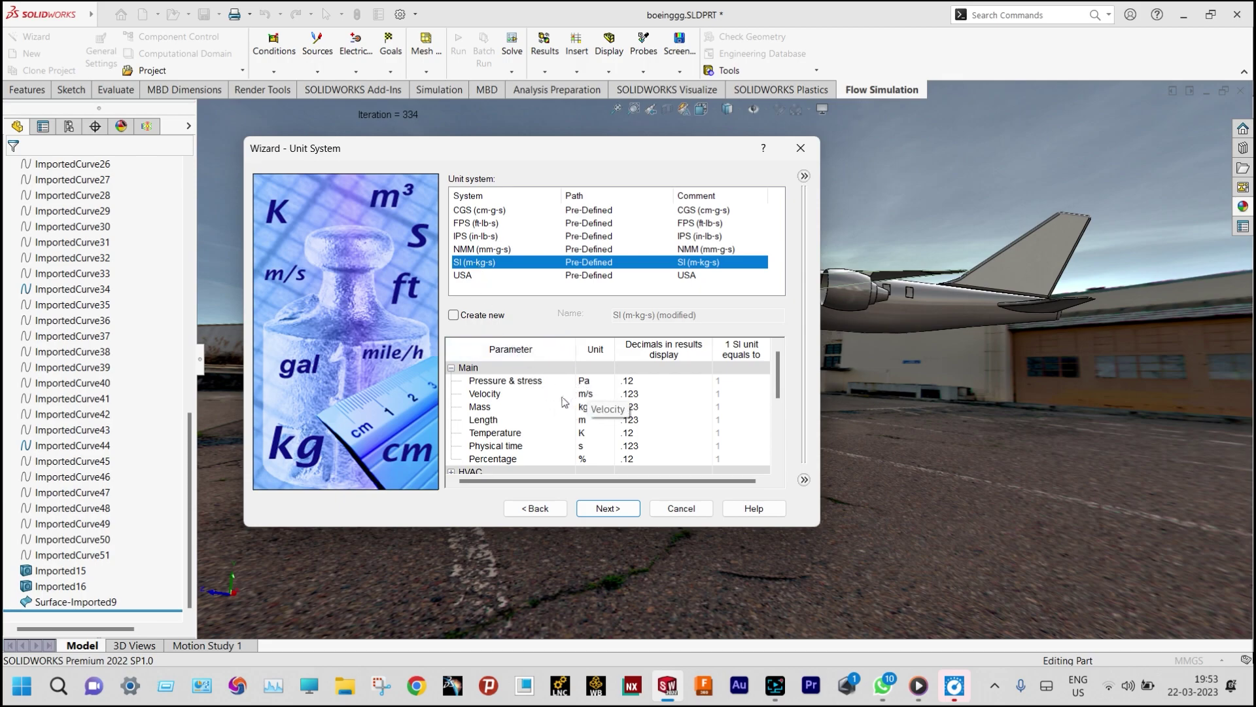
pyautogui.click(590, 435)
pyautogui.click(607, 432)
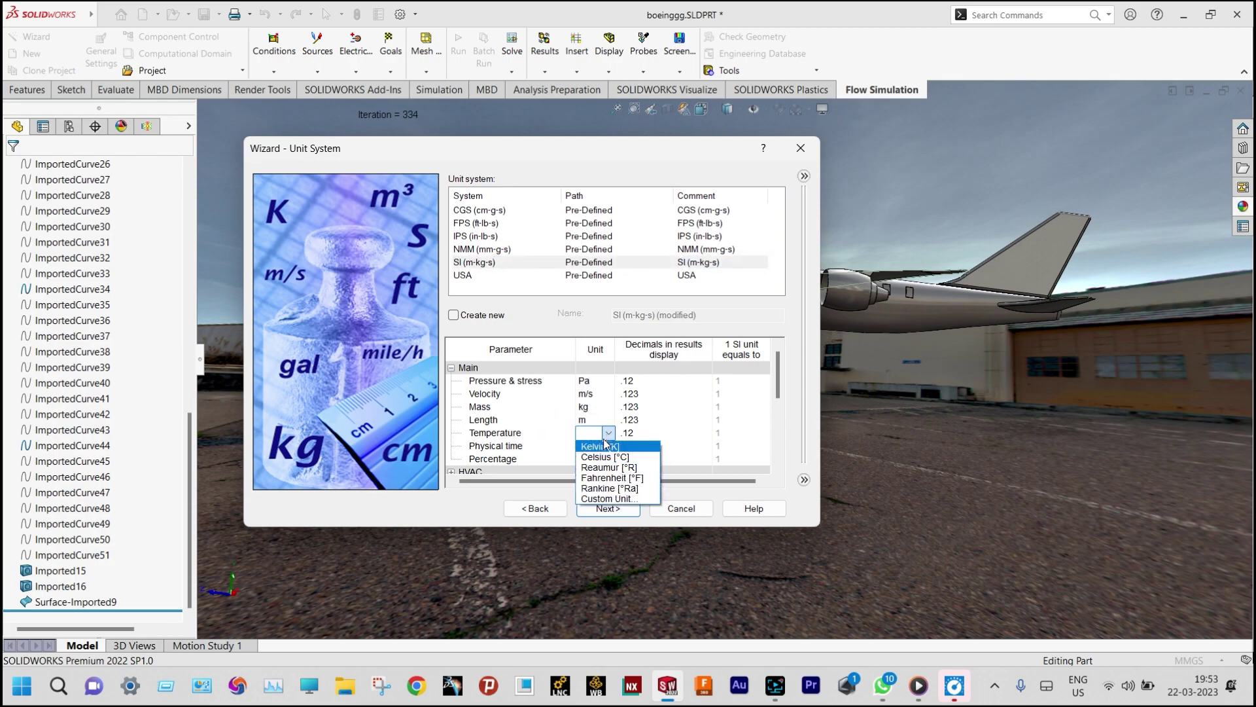
pyautogui.click(601, 457)
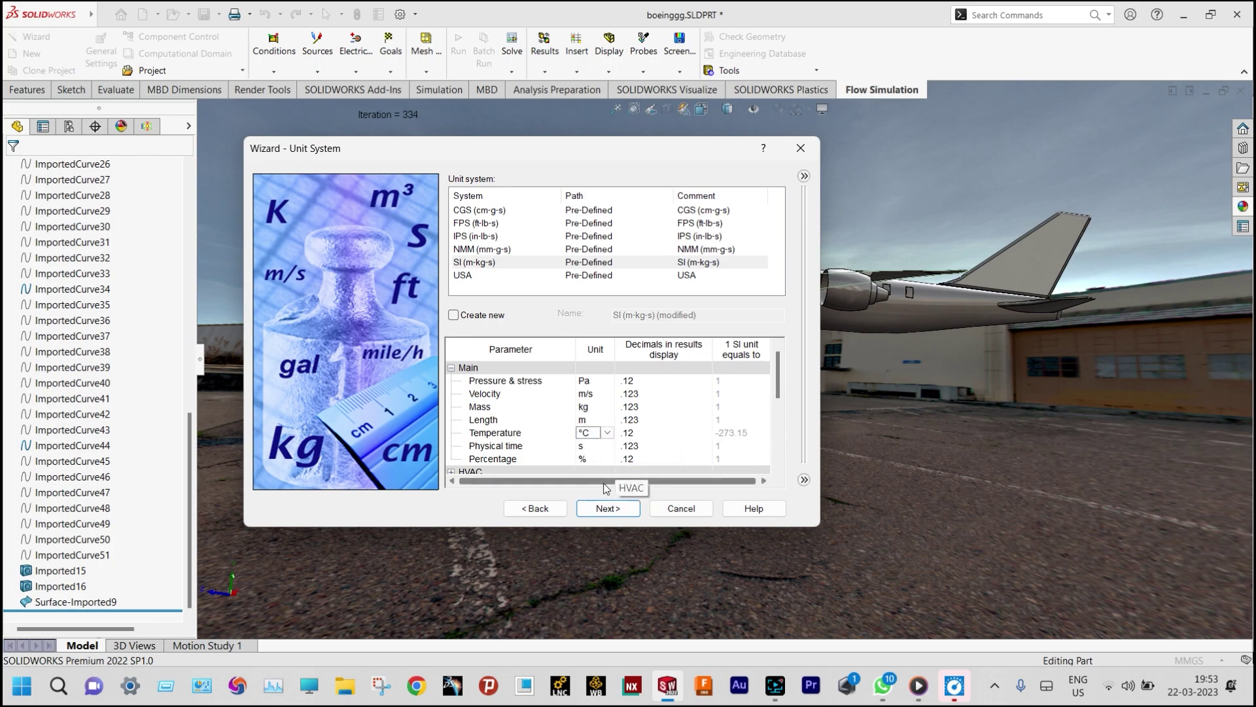
pyautogui.click(606, 507)
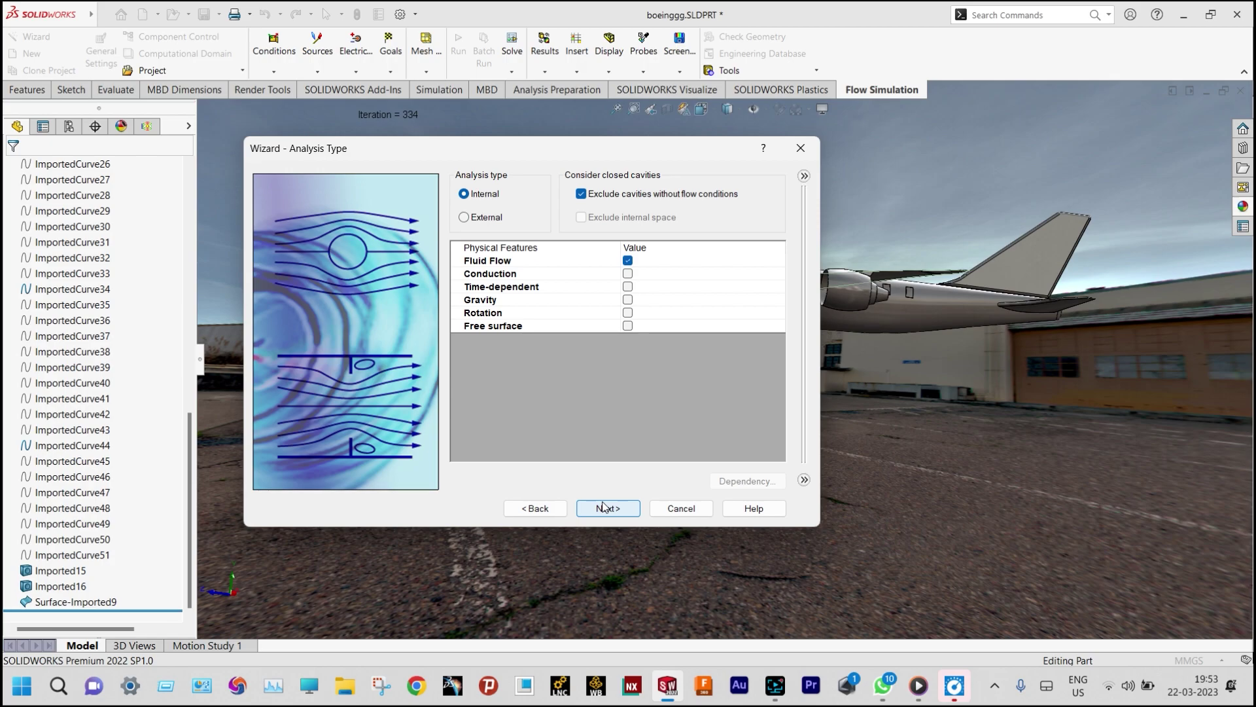
# Step: Choose External analysis with gravity enabled at Y -9.81 and Z 0 m/s², then continue
pyautogui.click(464, 218)
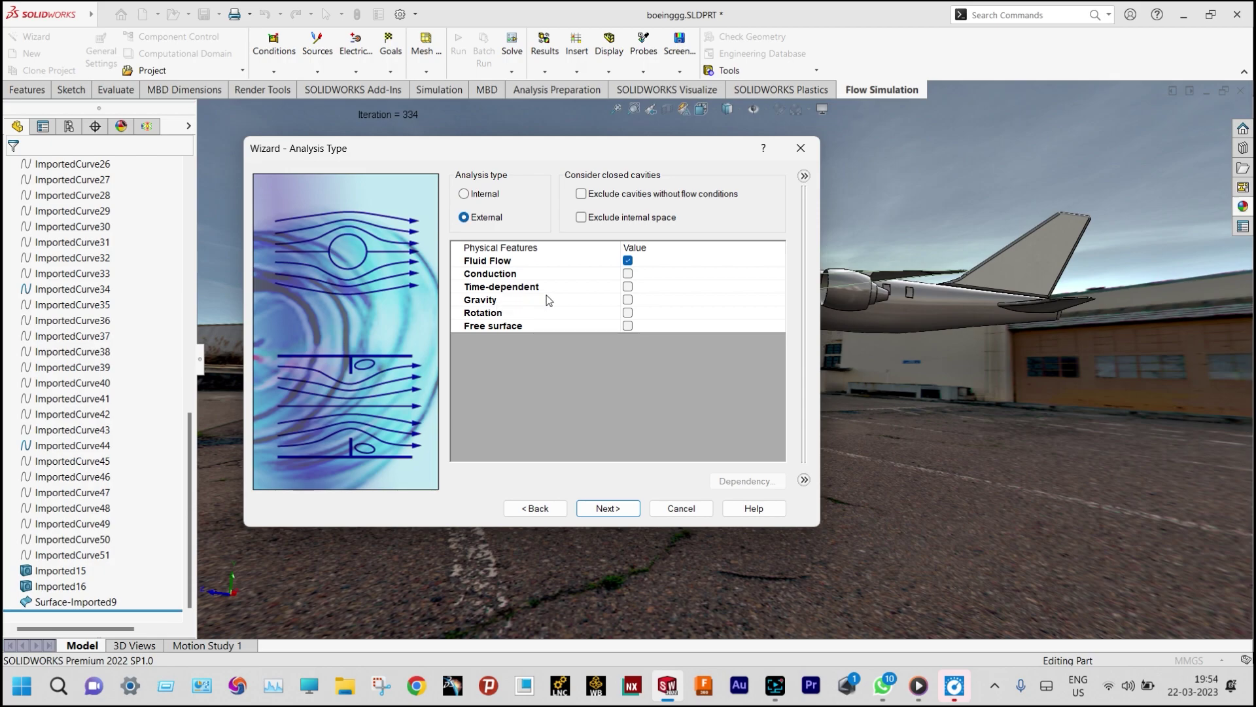
pyautogui.click(627, 300)
pyautogui.moveTo(581, 154); pyautogui.dragTo(968, 241)
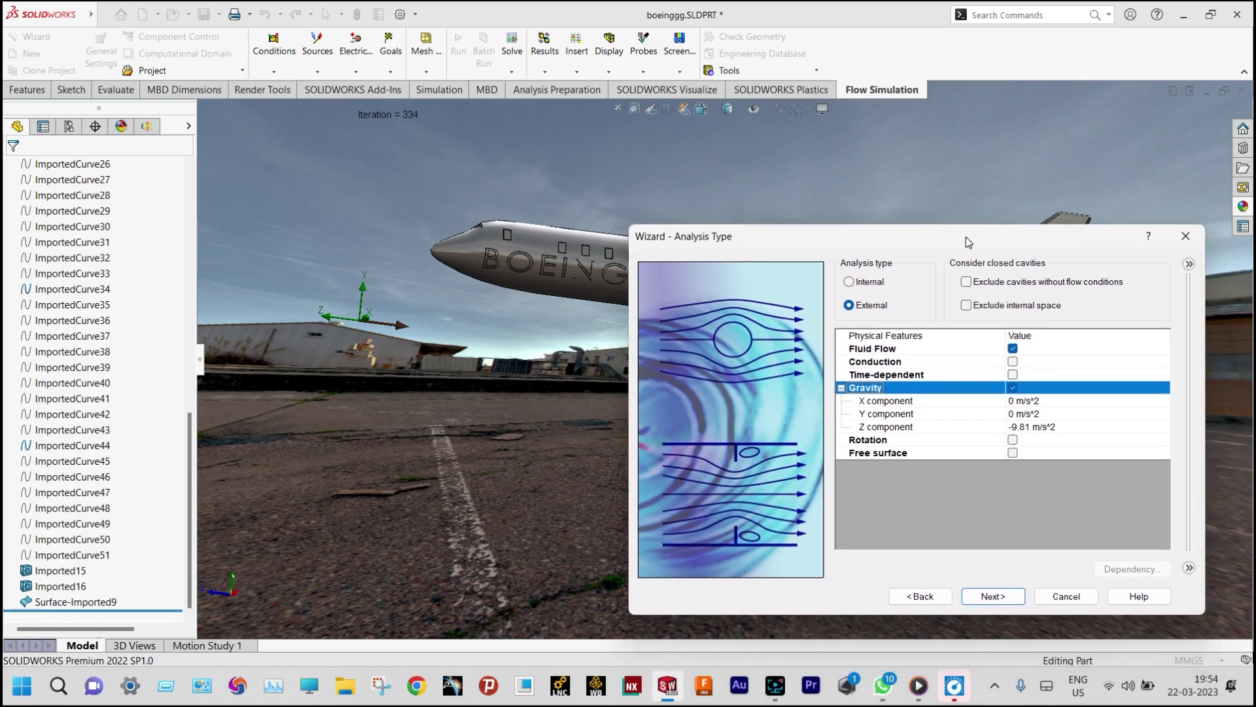
pyautogui.moveTo(604, 320); pyautogui.dragTo(504, 335, button='middle')
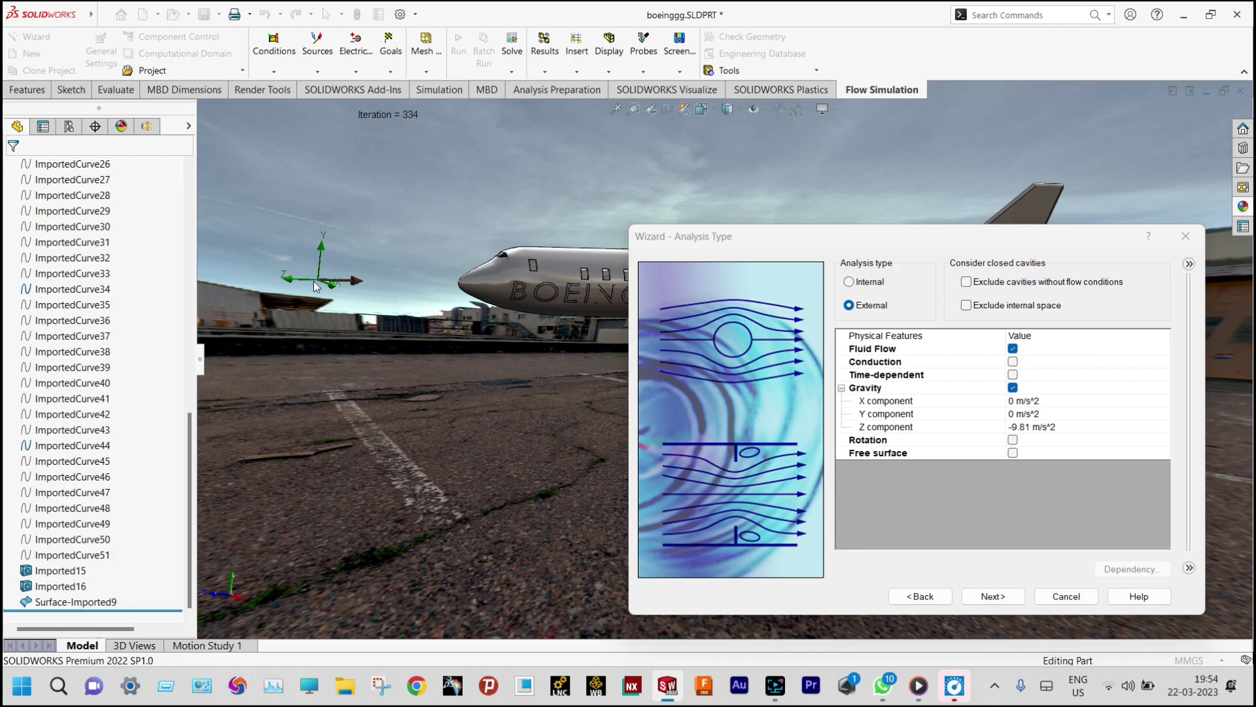
pyautogui.moveTo(685, 239); pyautogui.dragTo(531, 151)
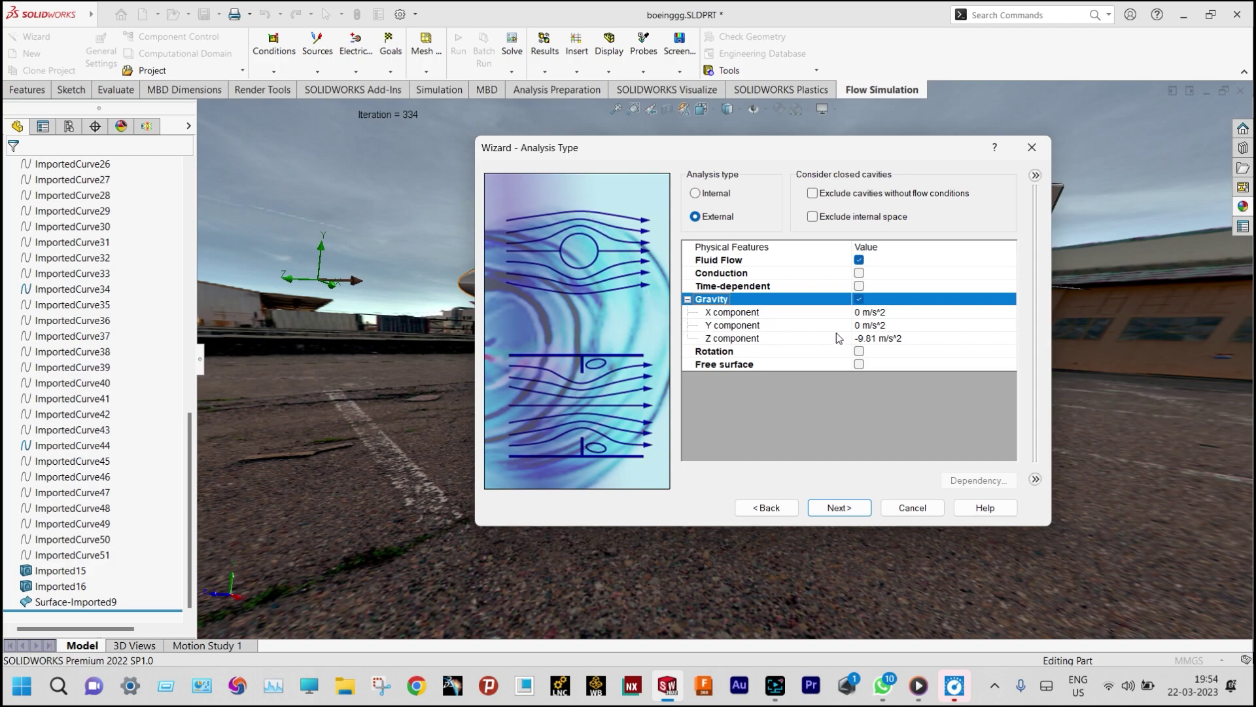
pyautogui.click(862, 325)
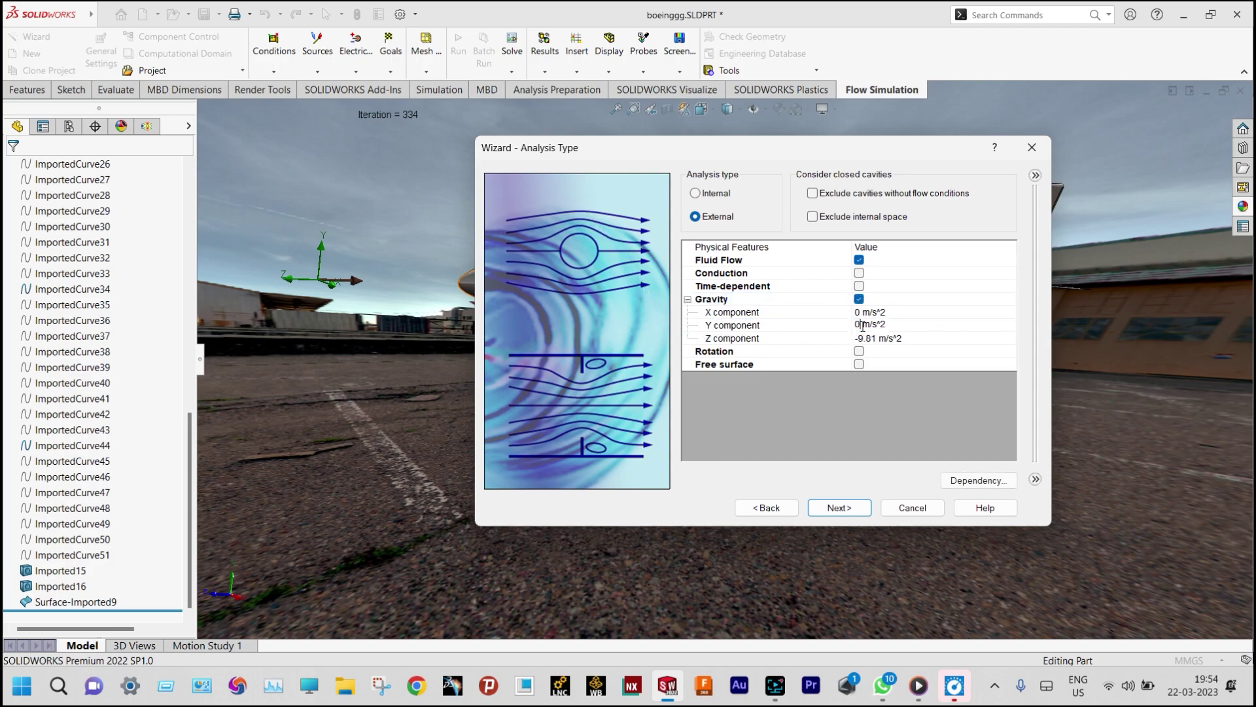
pyautogui.write('-9.81')
pyautogui.click(876, 337)
pyautogui.write('0')
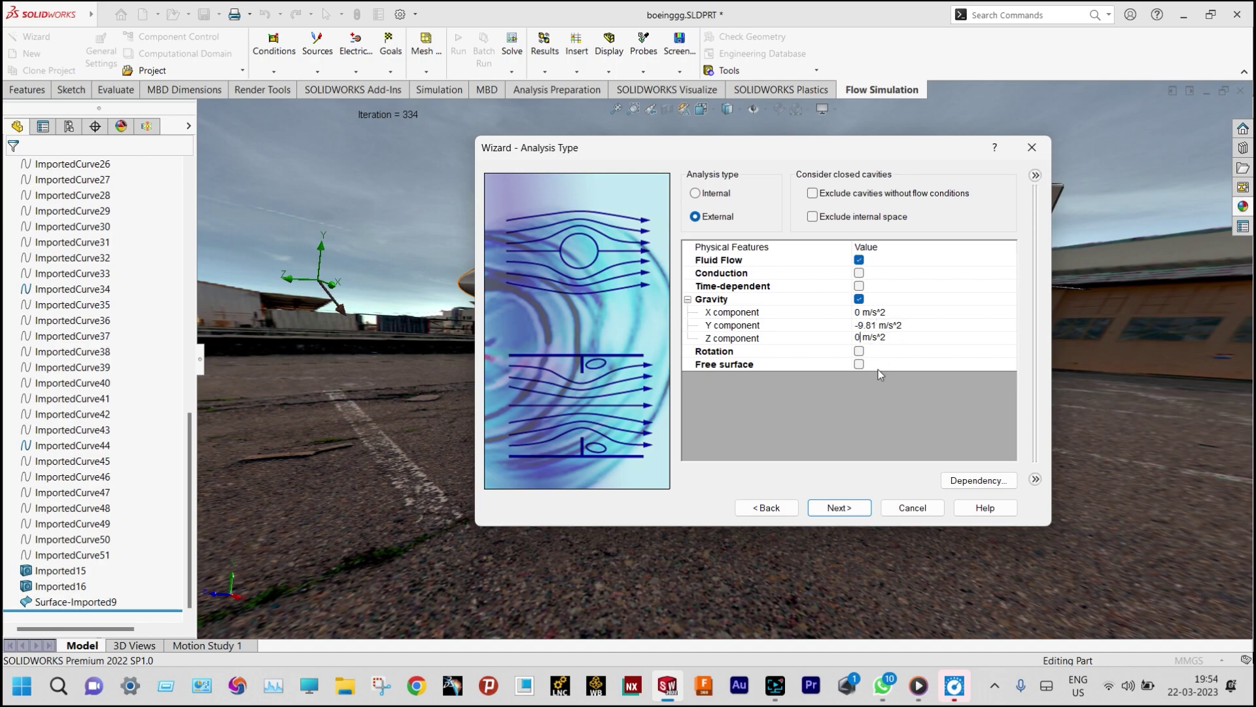
pyautogui.click(843, 508)
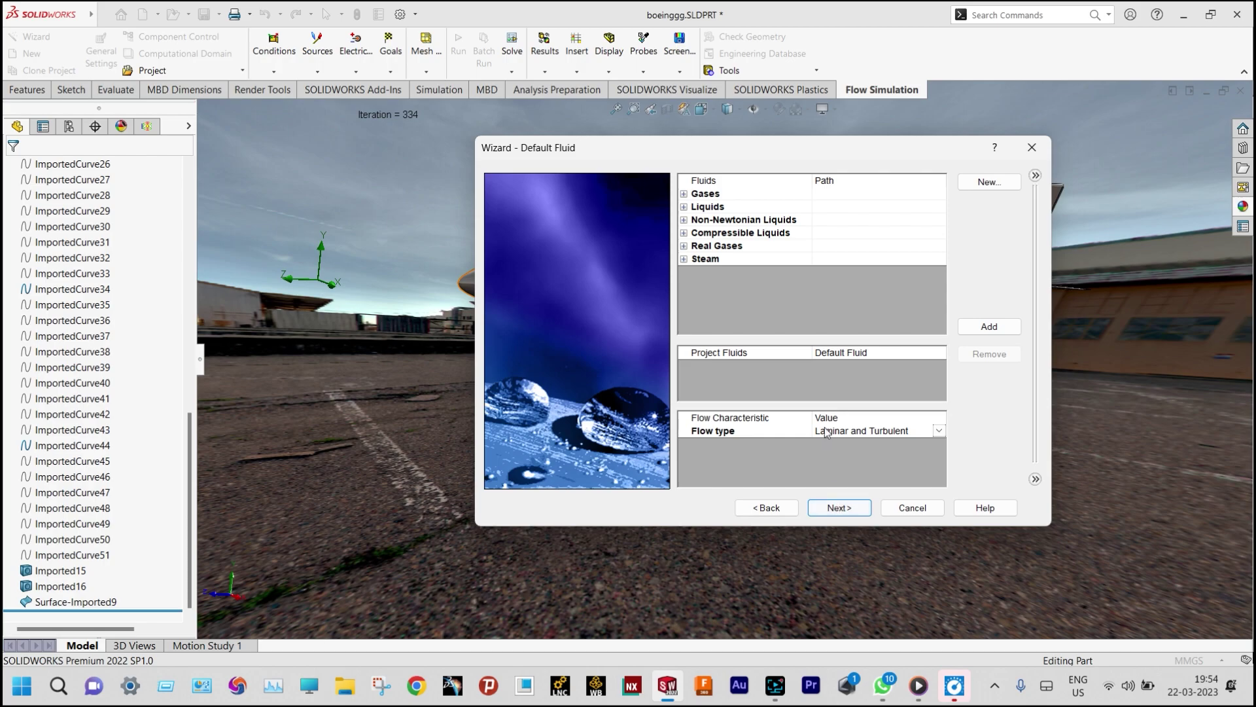
# Step: Add Air from Gases as the fluid and accept the default adiabatic wall conditions
pyautogui.click(685, 194)
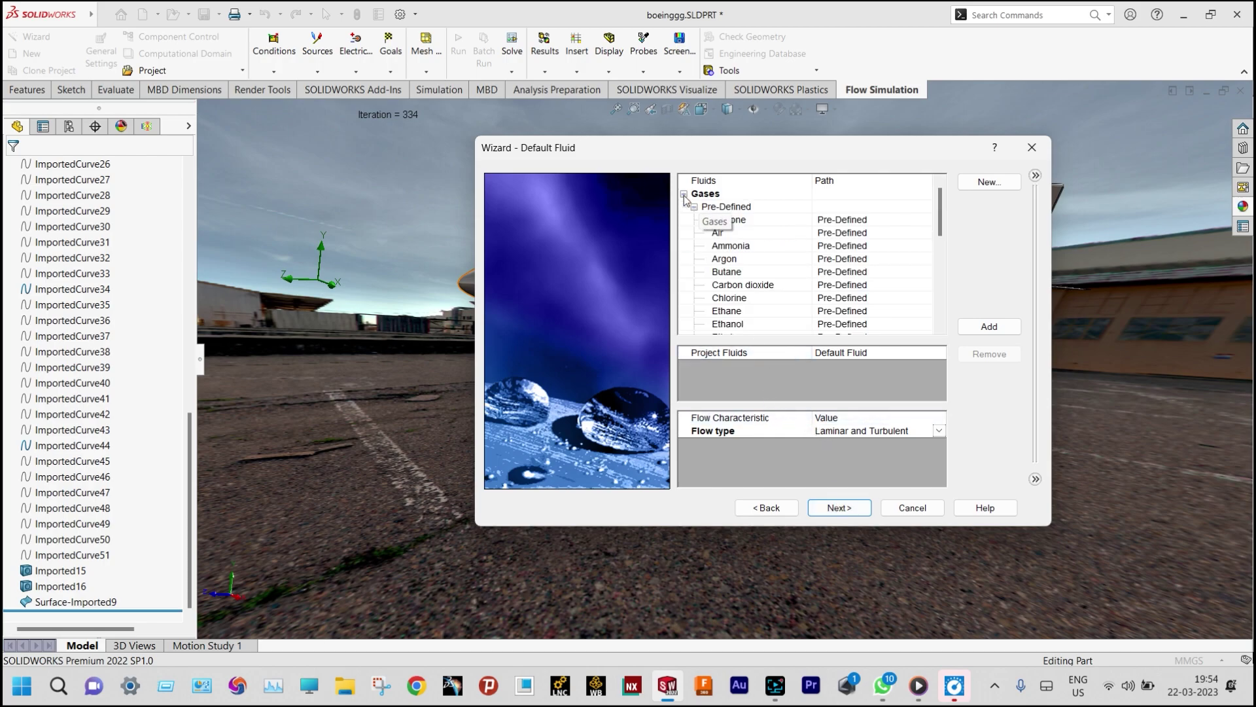
pyautogui.doubleClick(718, 234)
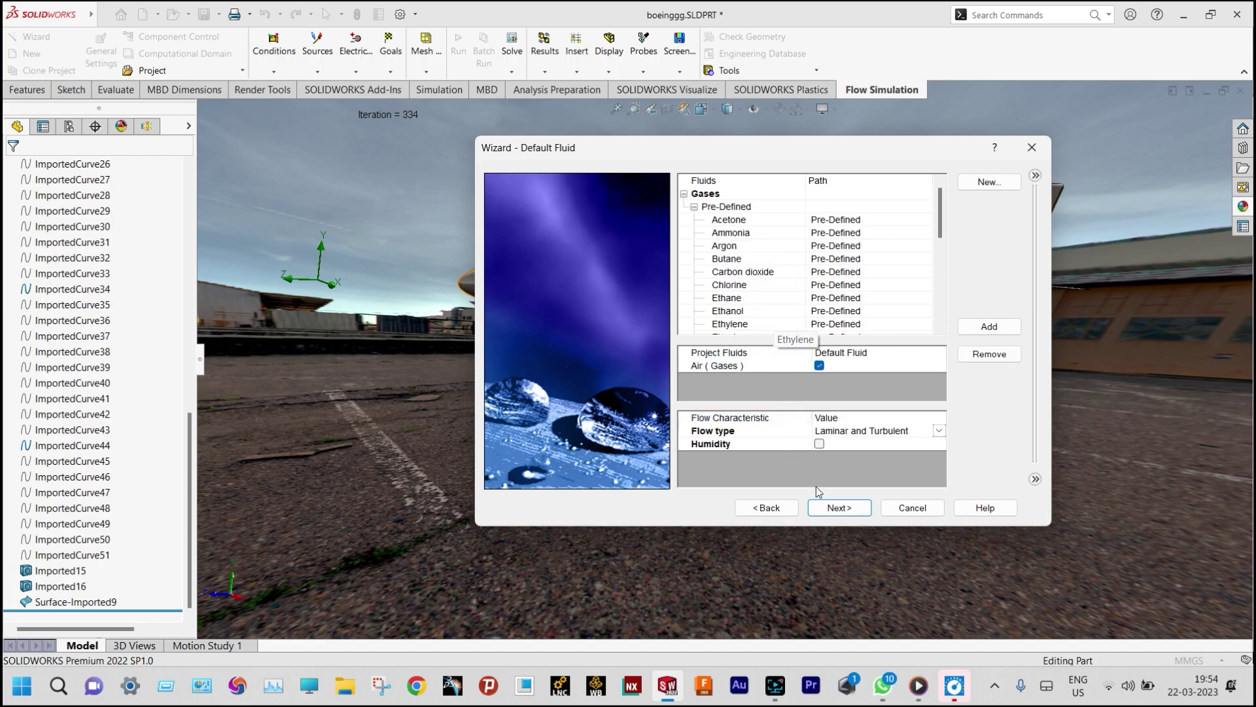
pyautogui.click(840, 508)
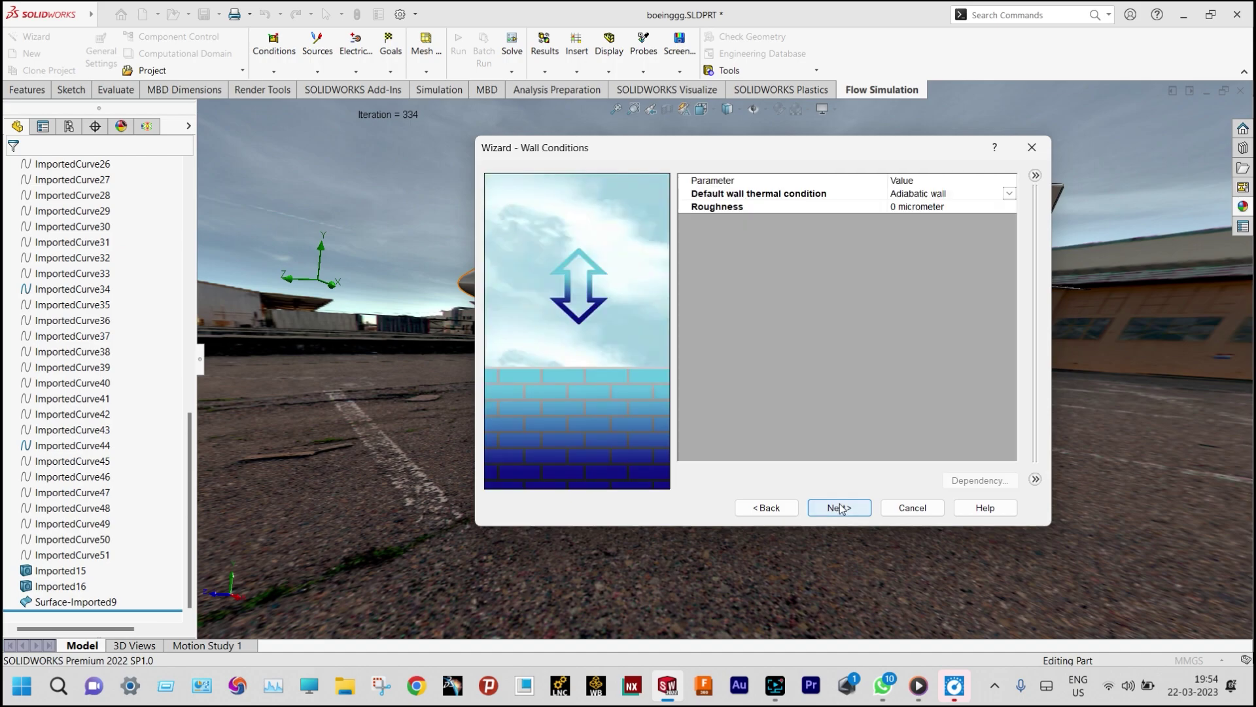
pyautogui.click(840, 509)
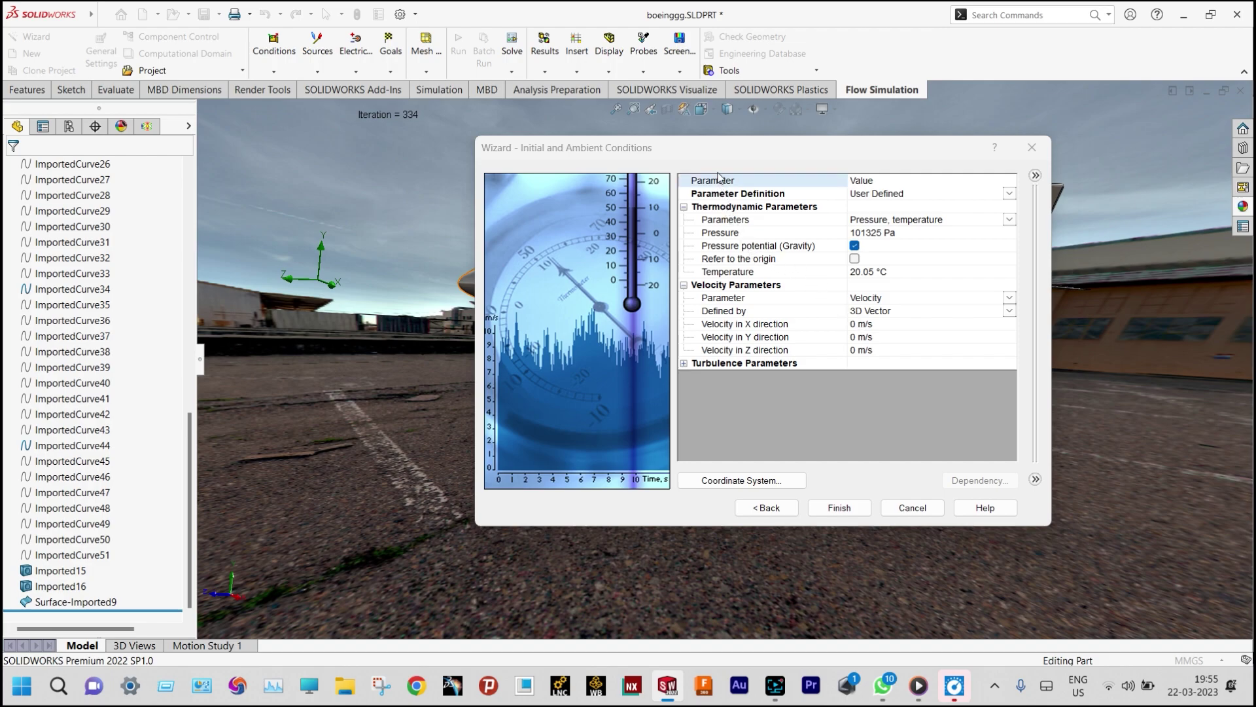
# Step: Set the Z-direction velocity to -410 m/s and finish the project wizard
pyautogui.moveTo(716, 157); pyautogui.dragTo(824, 426)
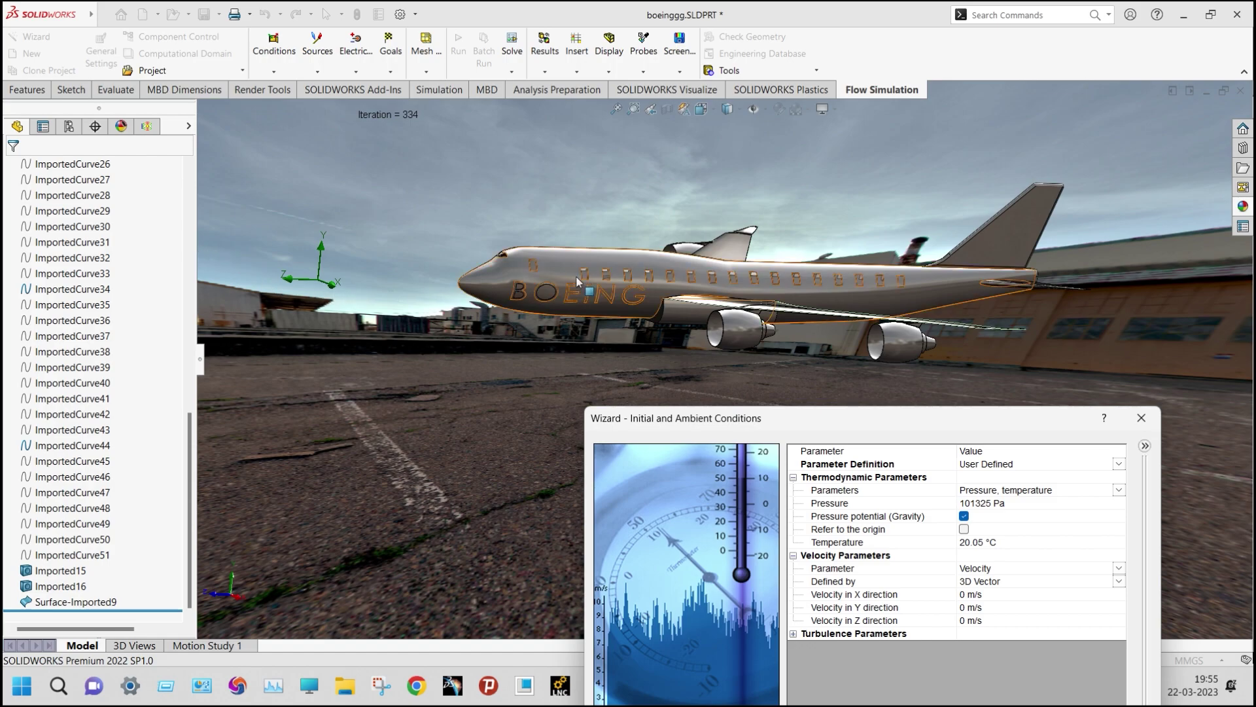
pyautogui.moveTo(677, 428); pyautogui.dragTo(649, 205)
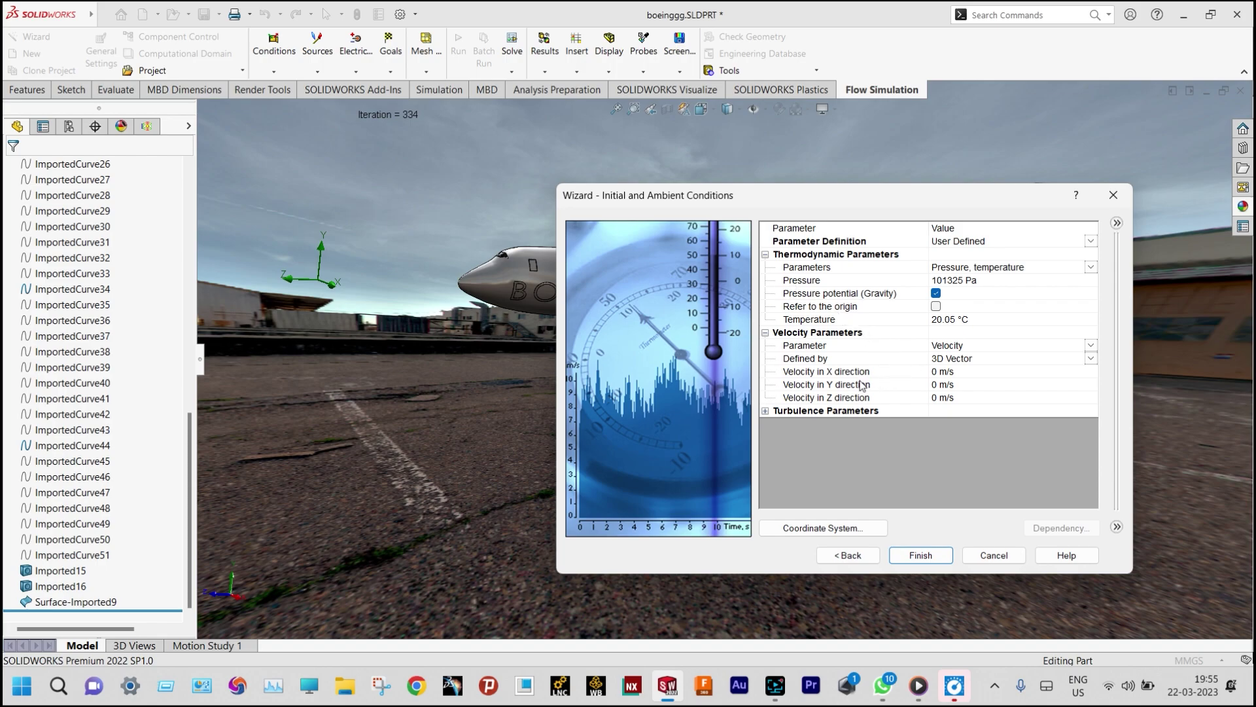
pyautogui.click(936, 397)
pyautogui.press('Delete')
pyautogui.write('-410')
pyautogui.click(931, 555)
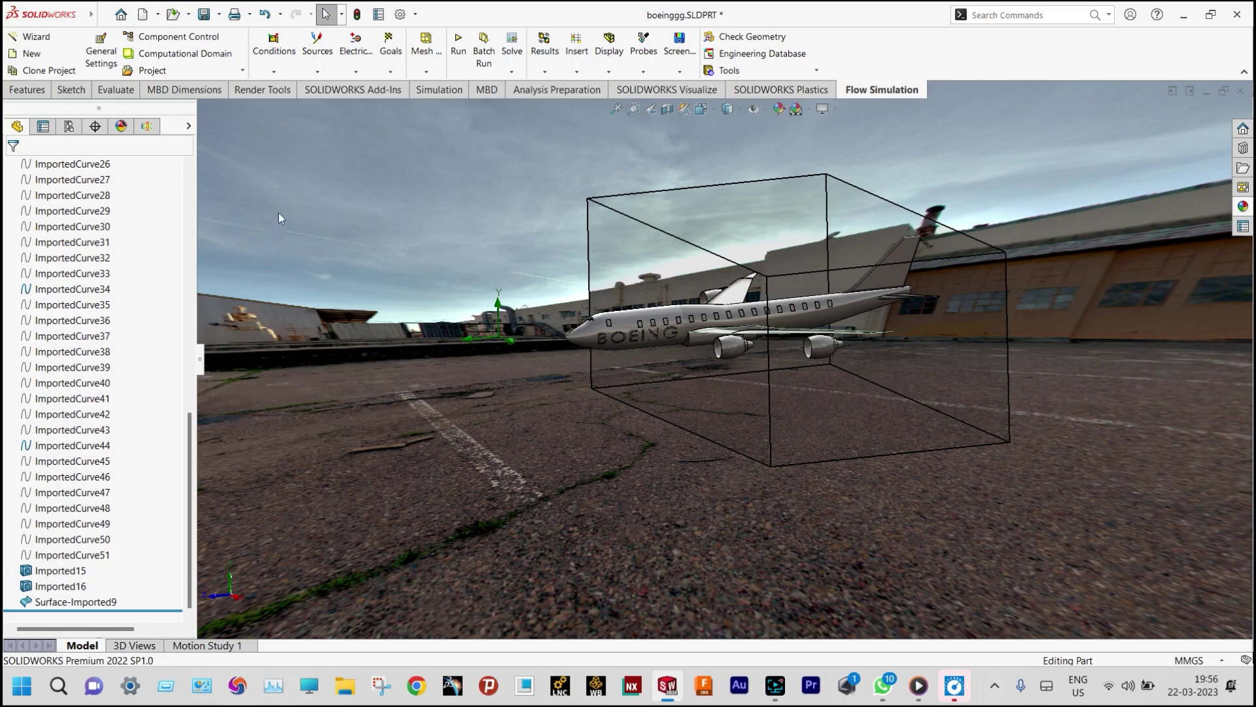
# Step: Open the Computational Domain editor from the project tree and orbit the airliner into 3D
pyautogui.click(147, 126)
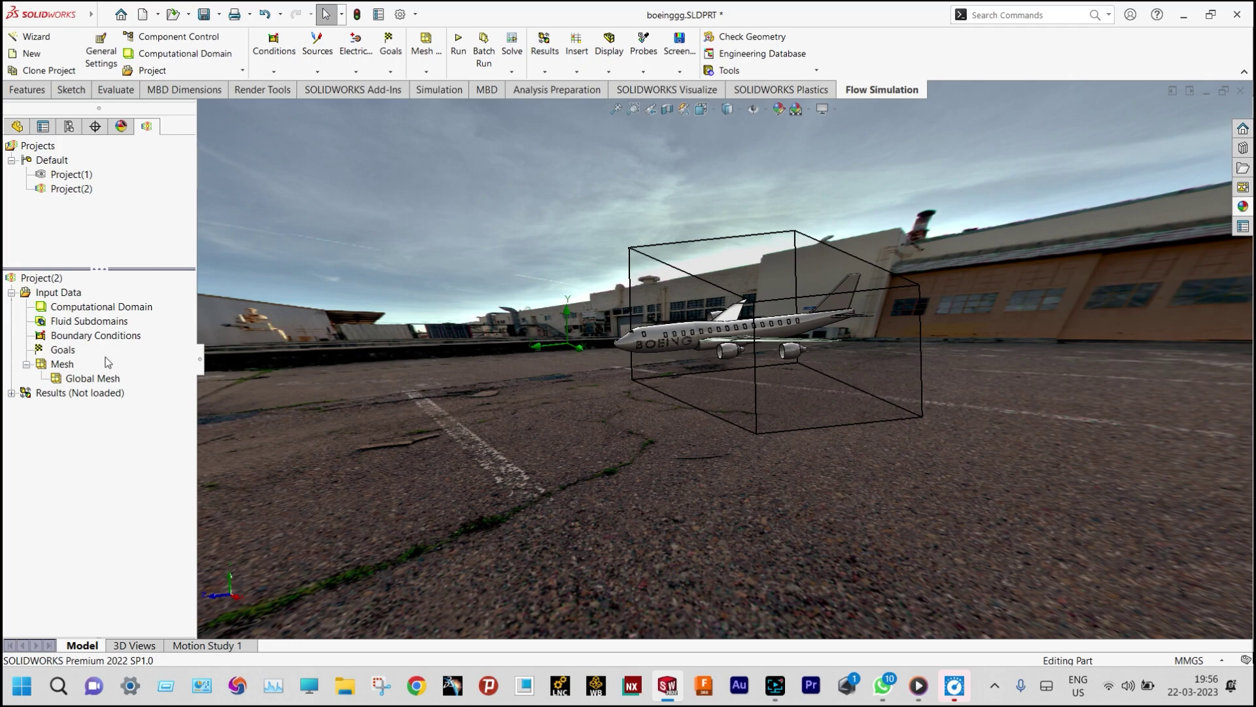
pyautogui.rightClick(116, 308)
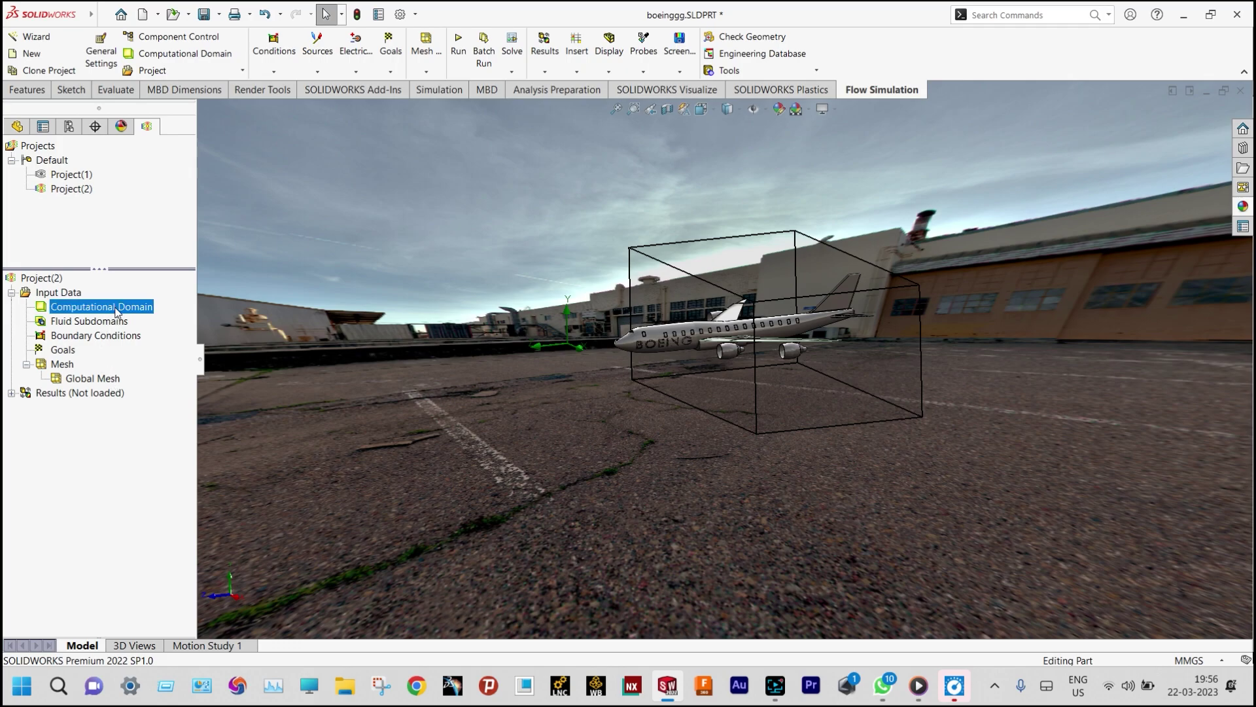
pyautogui.click(165, 318)
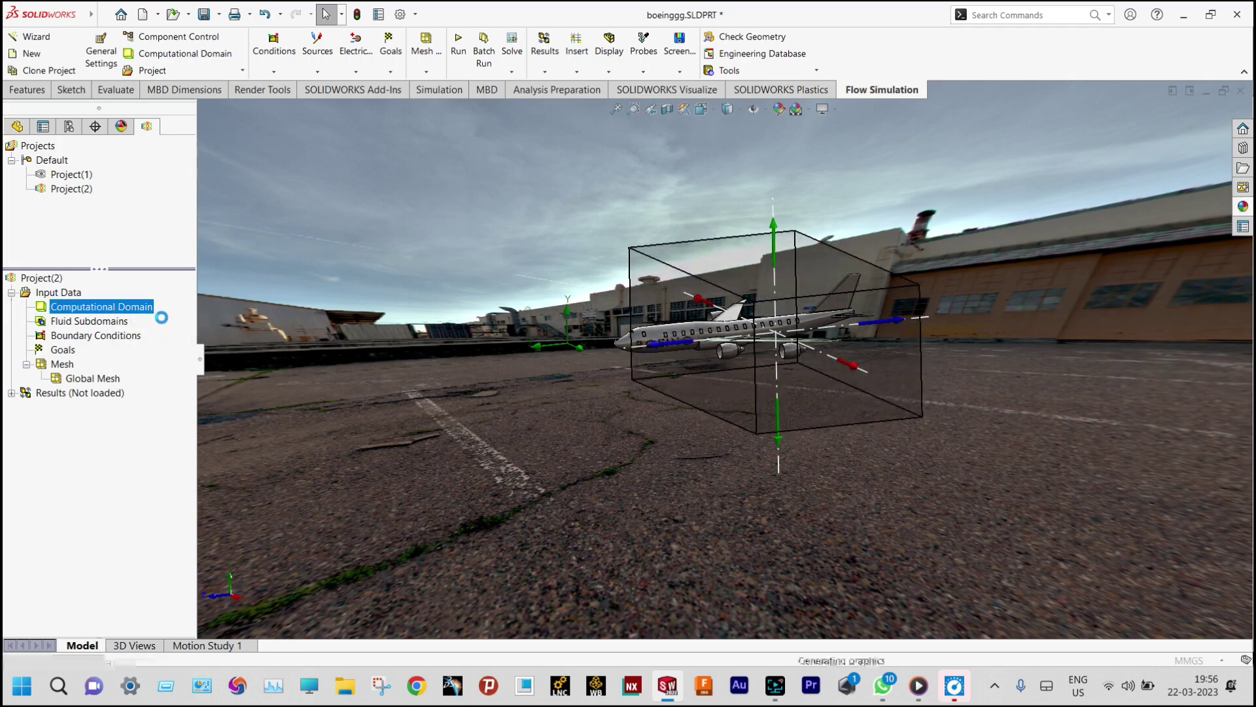
pyautogui.click(703, 112)
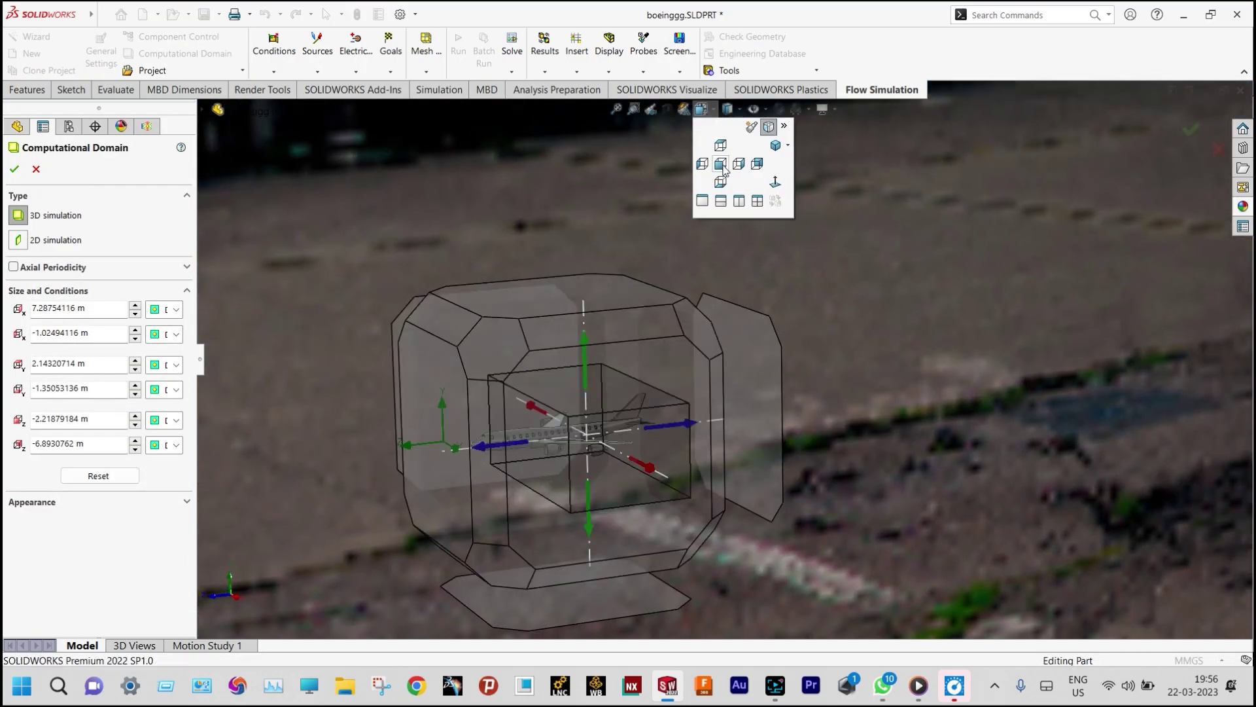
pyautogui.click(723, 166)
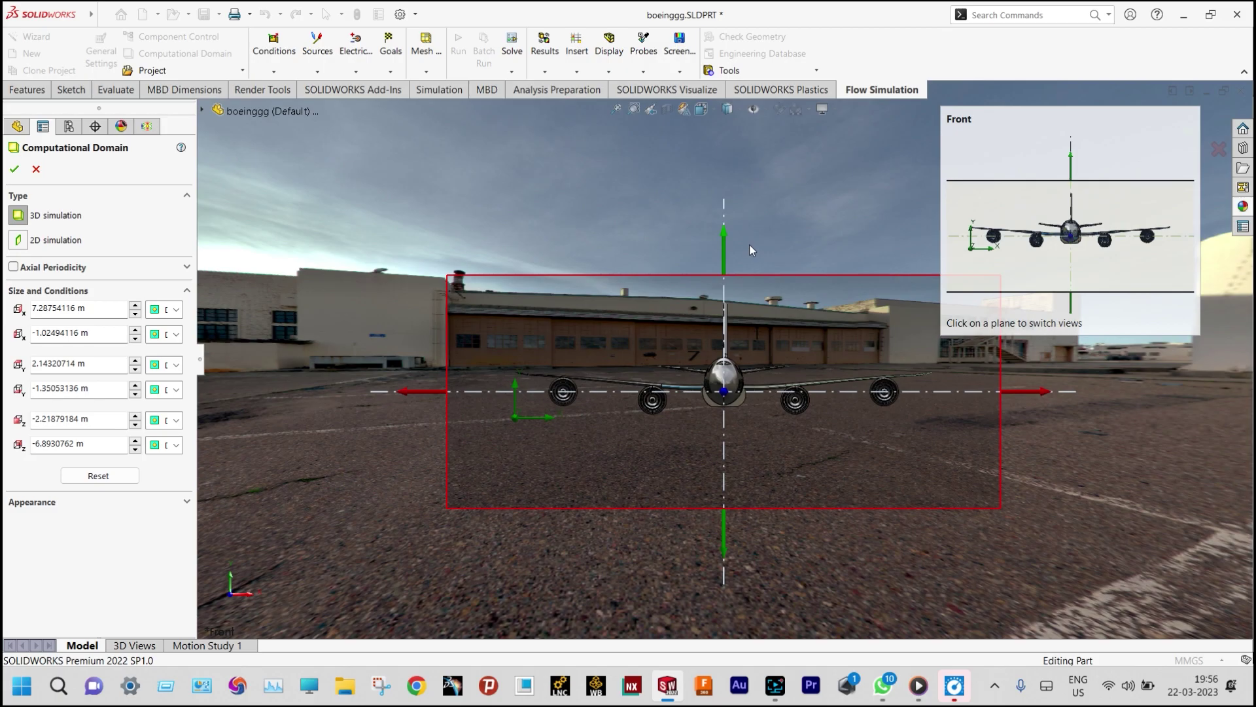
pyautogui.moveTo(767, 314); pyautogui.dragTo(827, 350, button='middle')
pyautogui.moveTo(730, 378); pyautogui.dragTo(686, 320, button='middle')
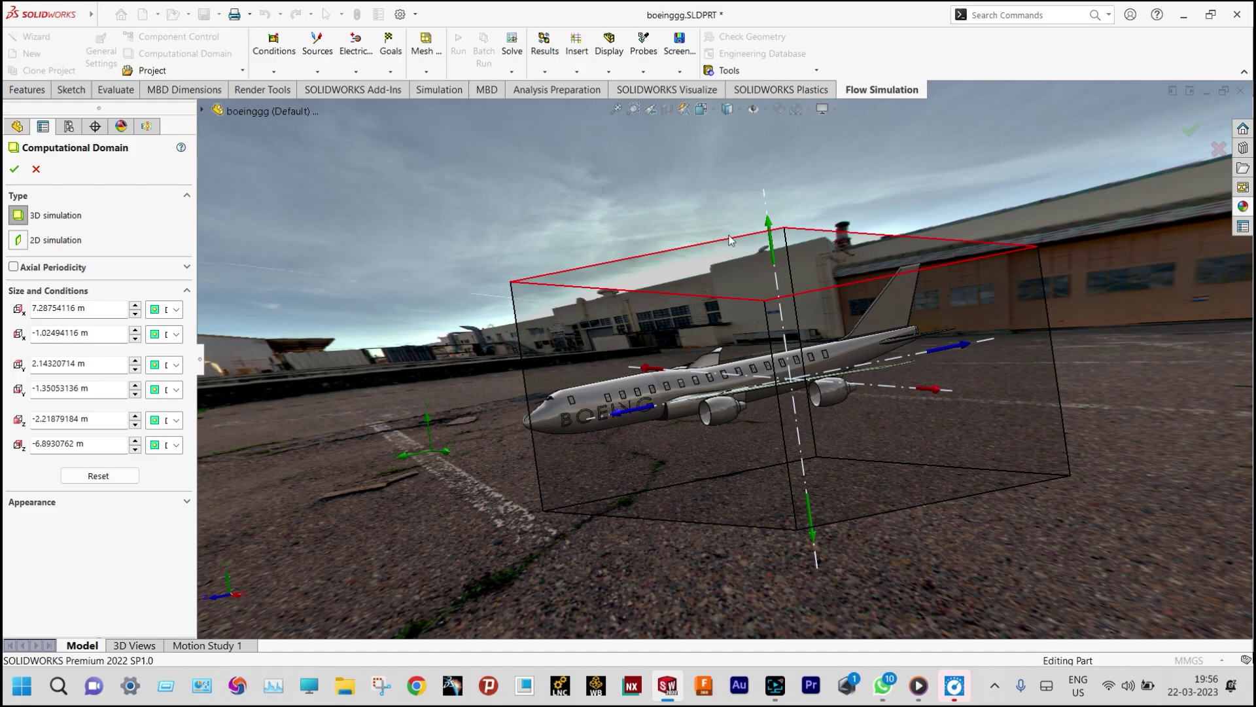
# Step: In the Right view, drag the domain's Z limits to -7.400 m and 0.767 m
pyautogui.click(713, 112)
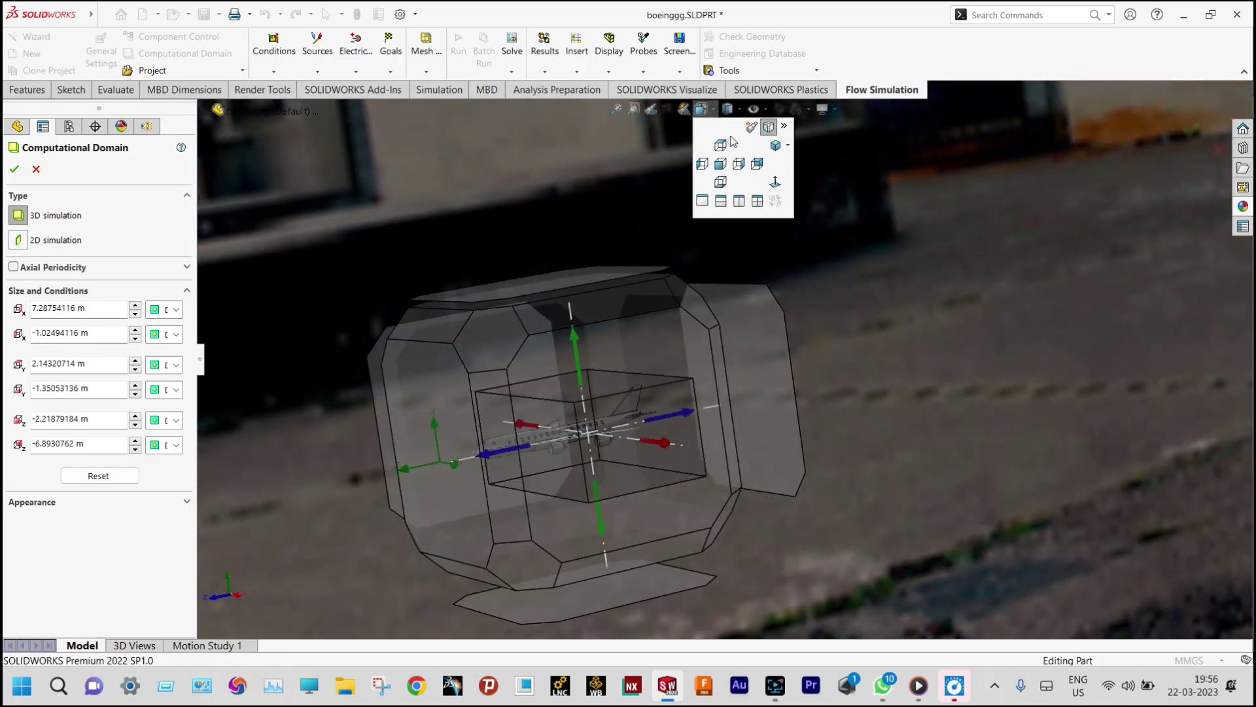
pyautogui.click(740, 160)
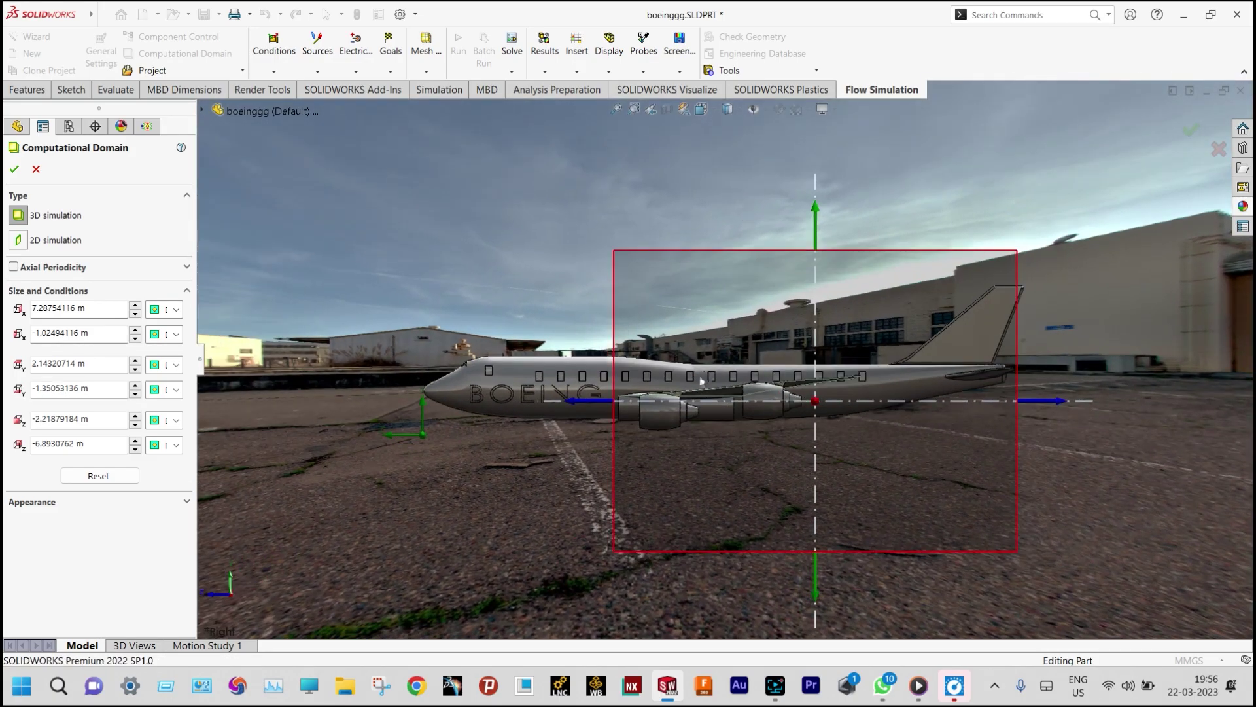
pyautogui.moveTo(579, 403); pyautogui.dragTo(355, 399)
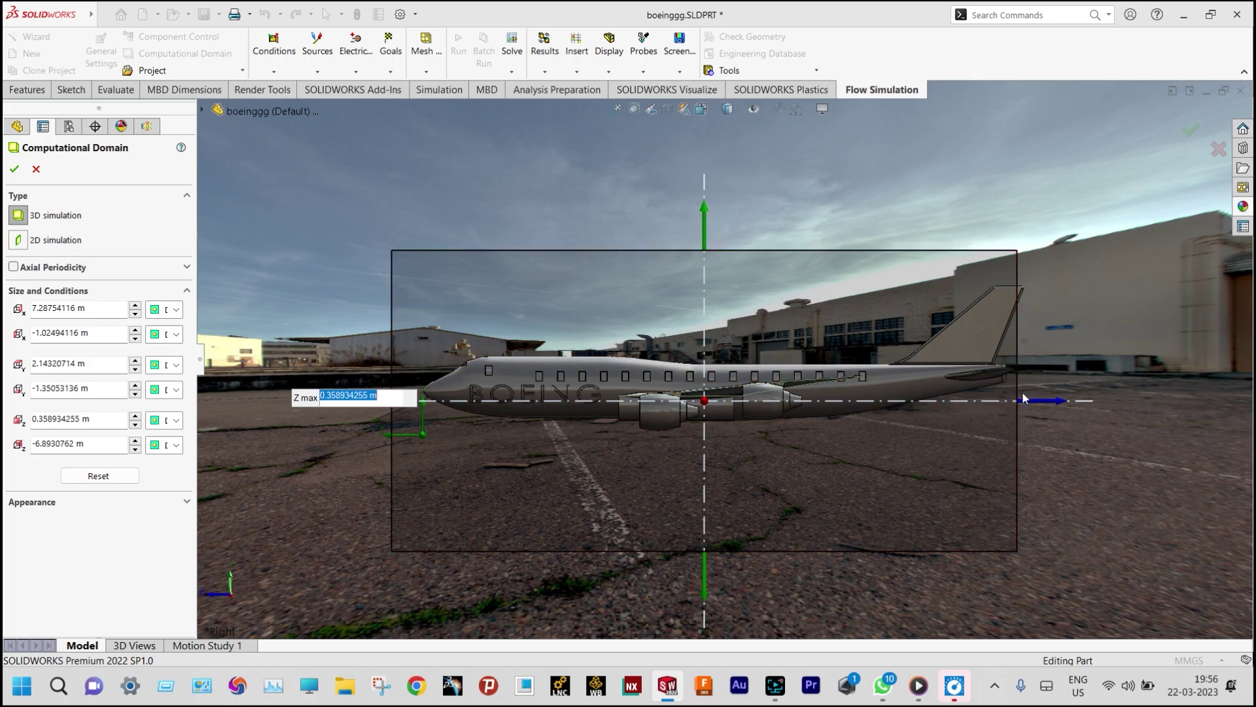
pyautogui.moveTo(1036, 400); pyautogui.dragTo(1066, 401)
pyautogui.moveTo(356, 400); pyautogui.dragTo(322, 401)
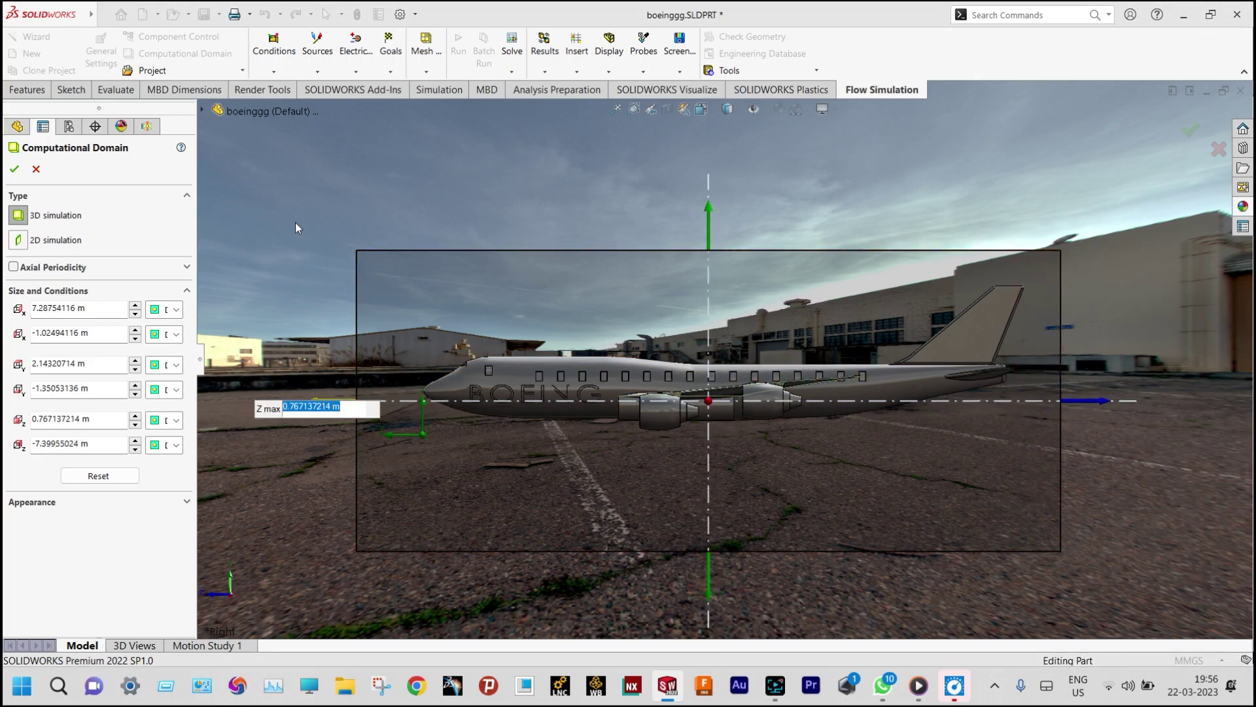
pyautogui.moveTo(305, 214); pyautogui.dragTo(440, 272, button='middle')
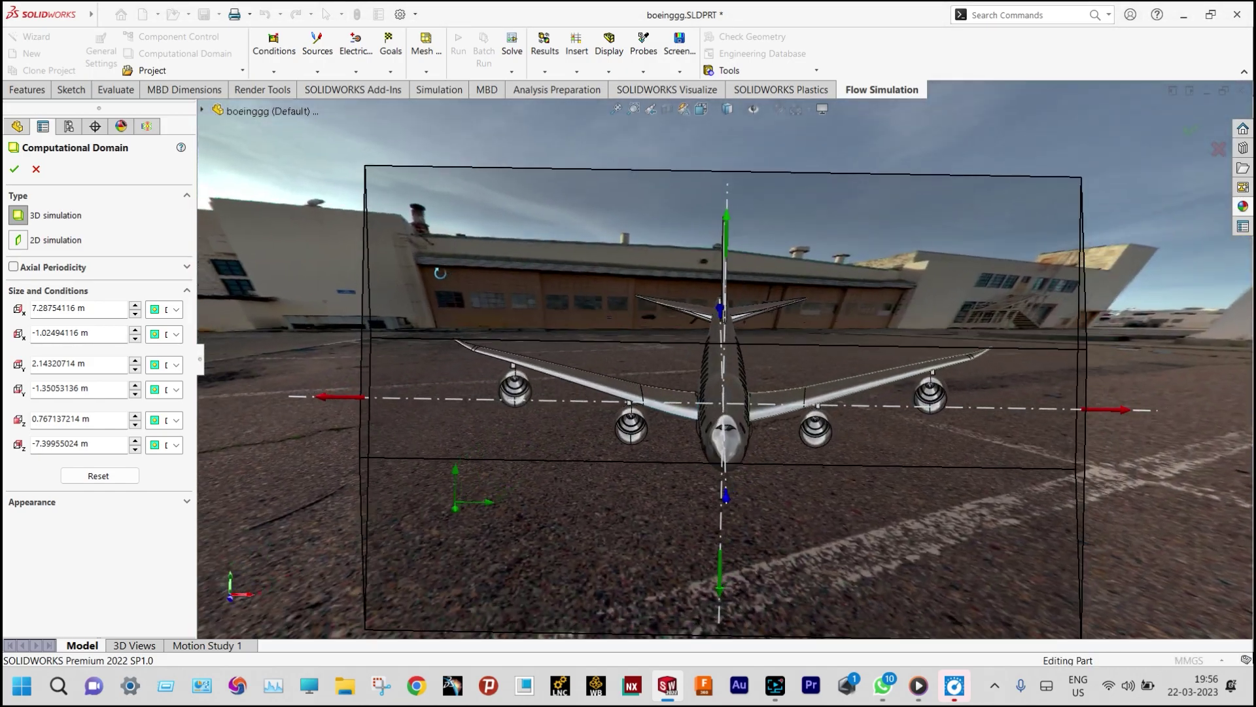
# Step: In the Front view, pull the domain's X limits to -0.306 m and 6.439 m
pyautogui.click(699, 115)
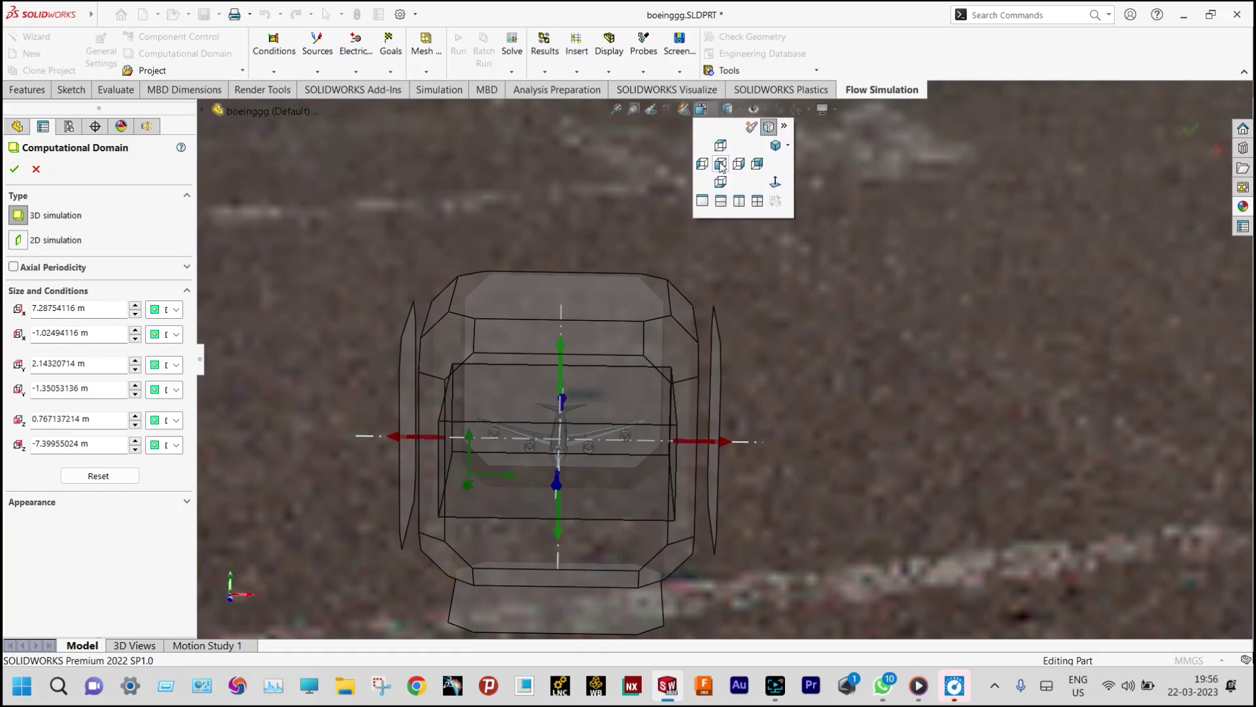
pyautogui.click(719, 163)
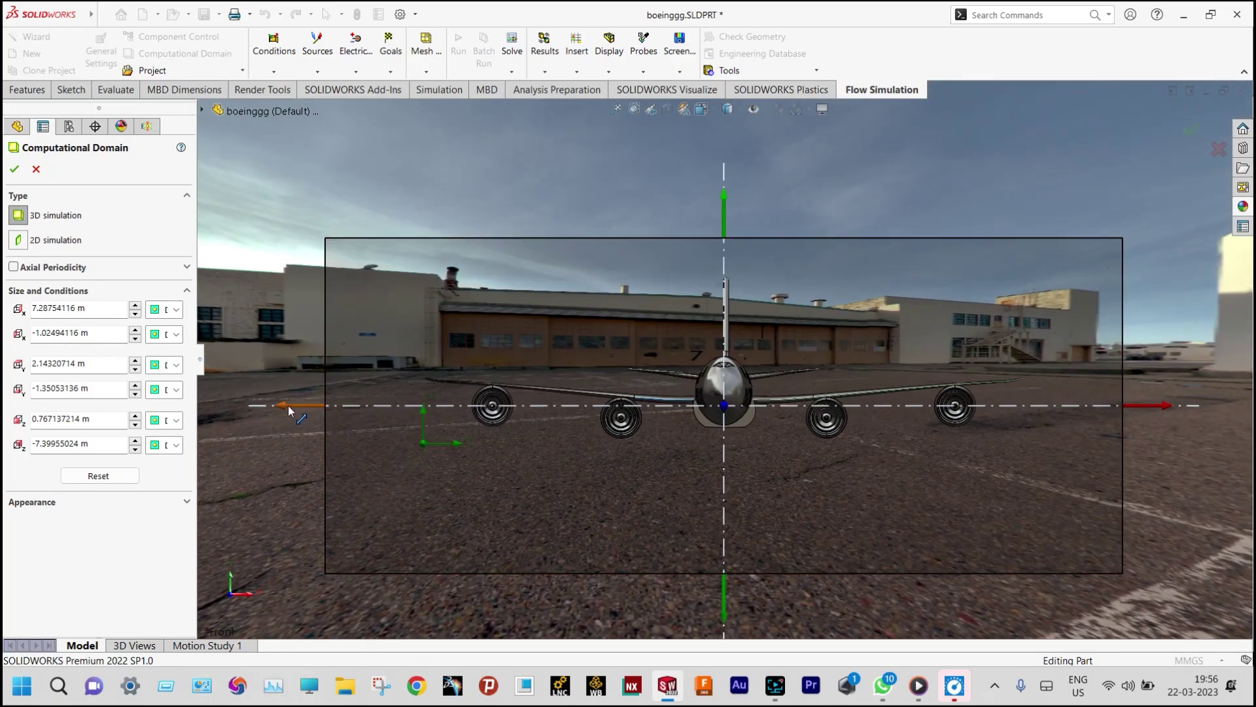
pyautogui.moveTo(288, 405); pyautogui.dragTo(357, 415)
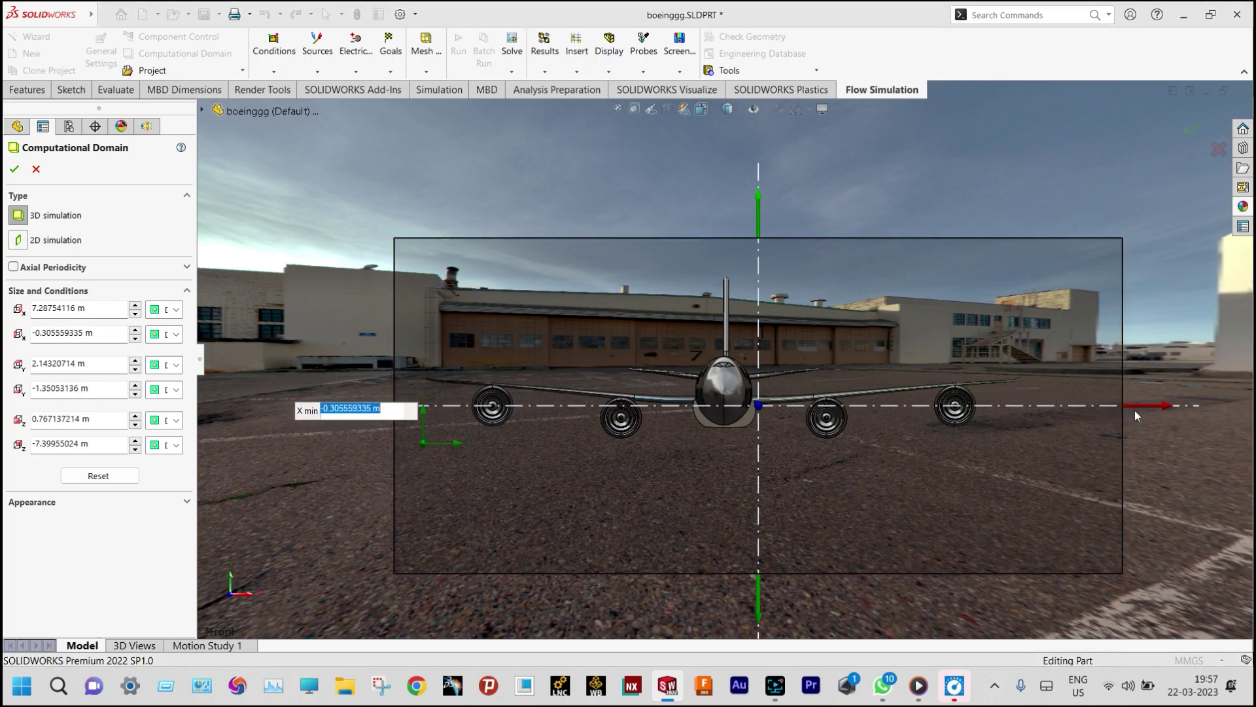
pyautogui.moveTo(1166, 406); pyautogui.dragTo(1085, 416)
pyautogui.moveTo(1103, 306); pyautogui.dragTo(1001, 377, button='middle')
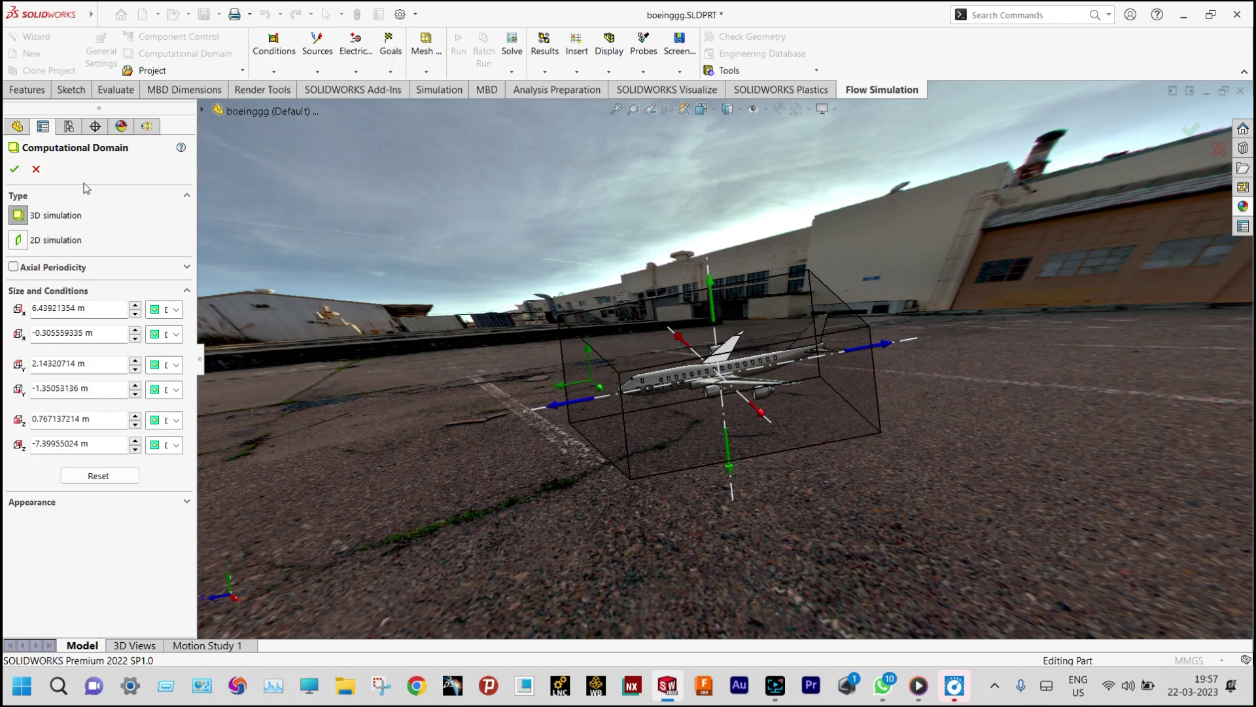
# Step: Apply the domain settings, hide the Computational Domain box, and zoom in on the airliner
pyautogui.click(14, 169)
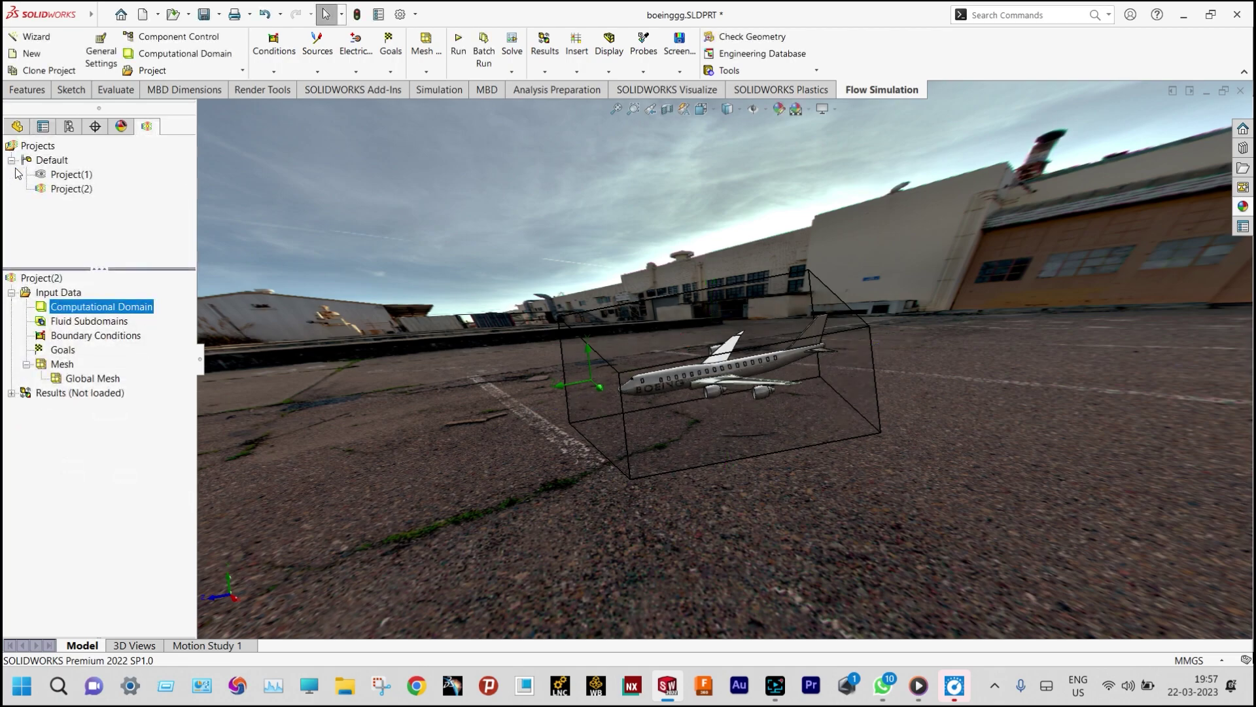
pyautogui.rightClick(139, 308)
pyautogui.click(176, 337)
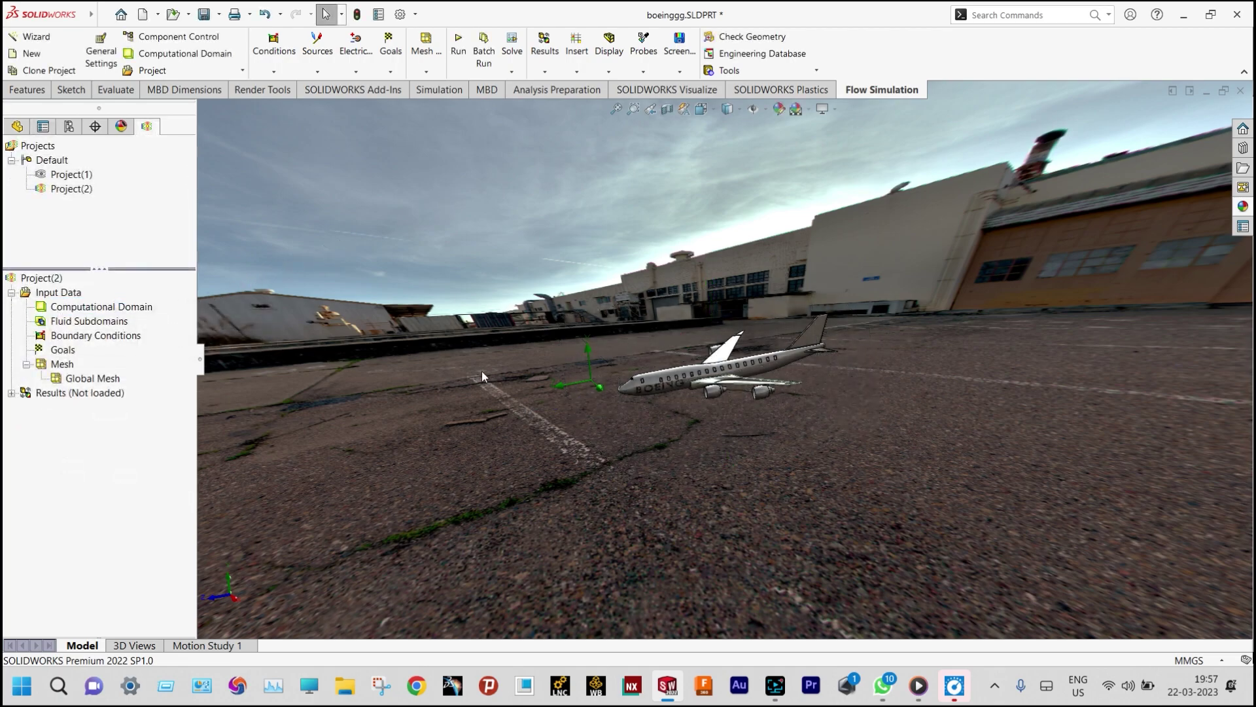
pyautogui.scroll(-5, 700, 428)
pyautogui.scroll(-2, 819, 331)
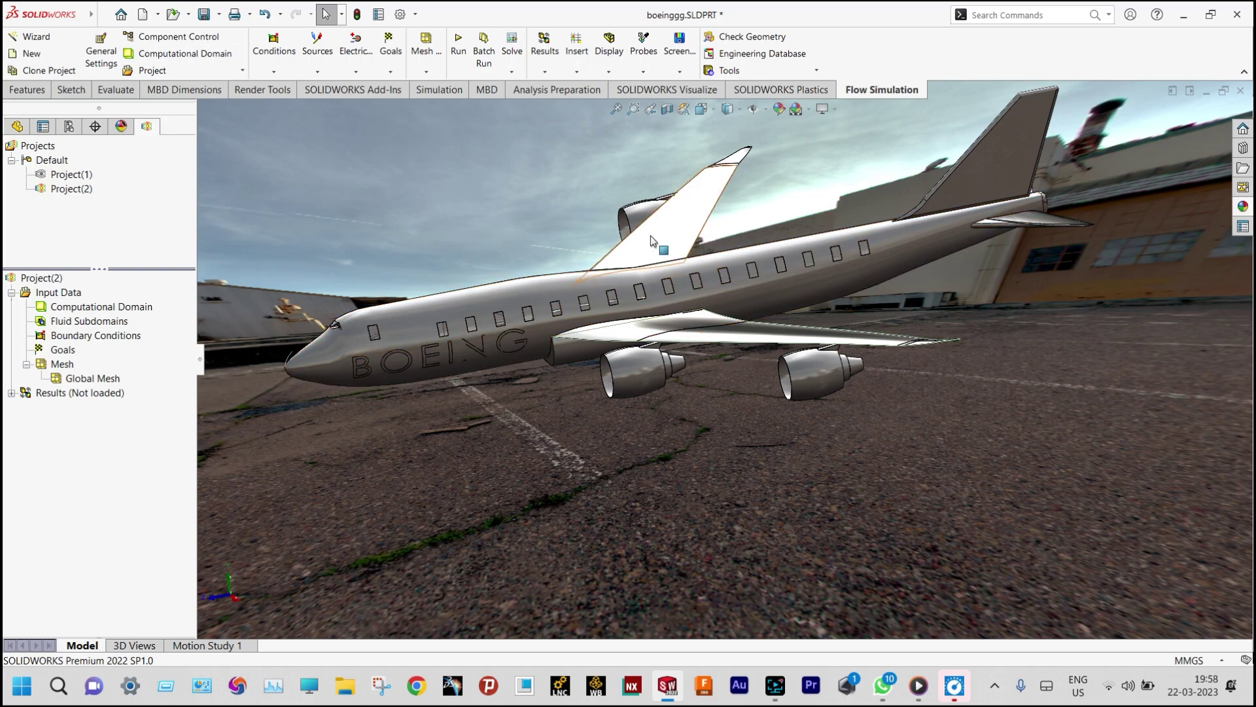
# Step: Insert global goals with Av ticked for Total Pressure, Velocity and Force (Y)
pyautogui.rightClick(61, 353)
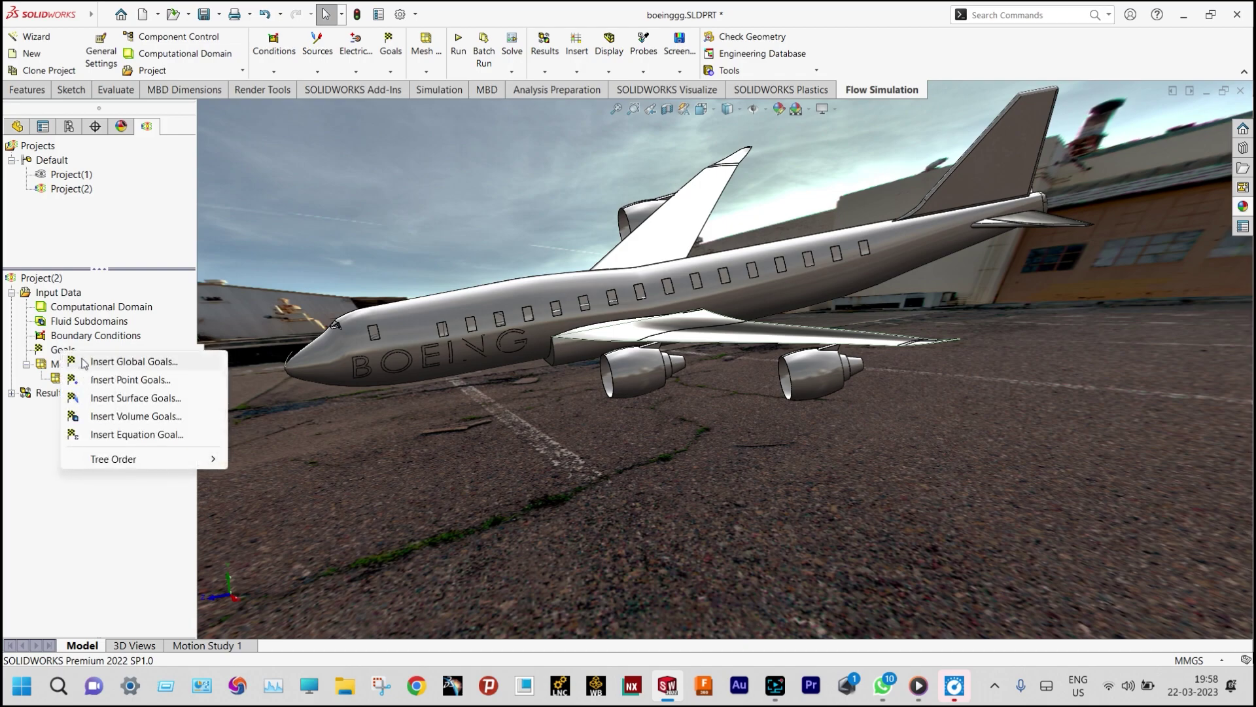
pyautogui.click(115, 363)
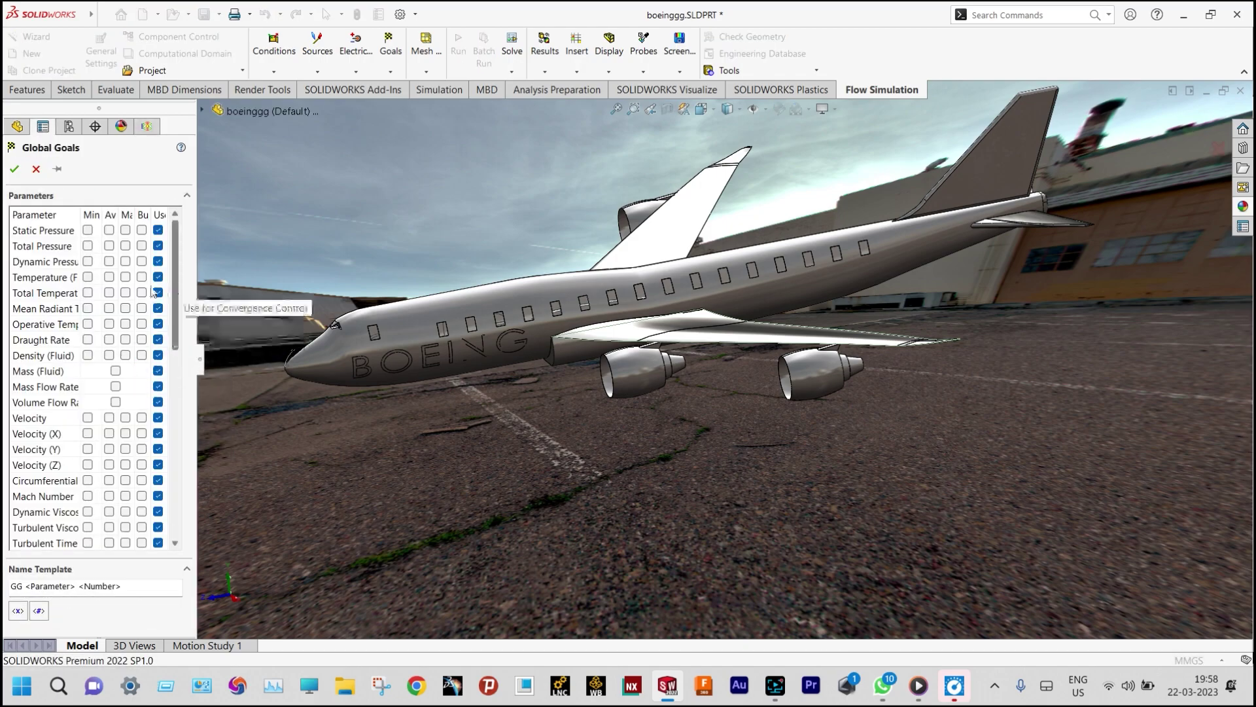
pyautogui.click(108, 247)
pyautogui.click(109, 417)
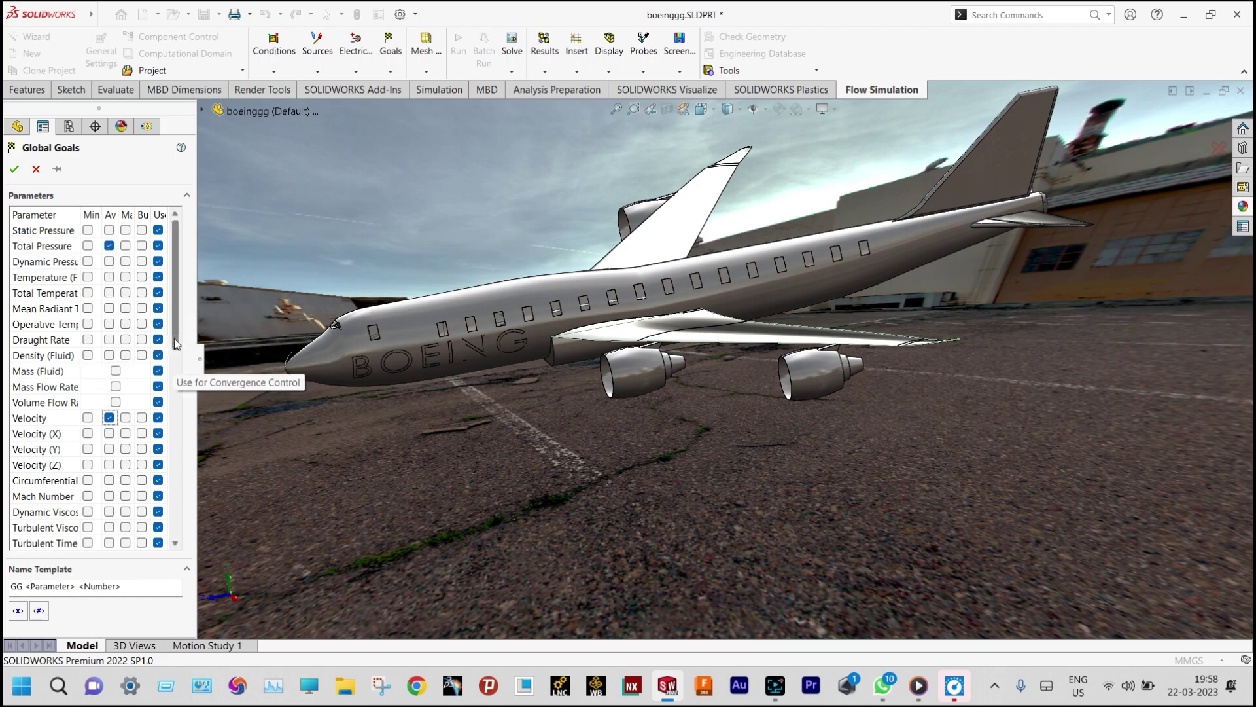
pyautogui.scroll(-2, 177, 373)
pyautogui.moveTo(177, 372); pyautogui.dragTo(179, 492)
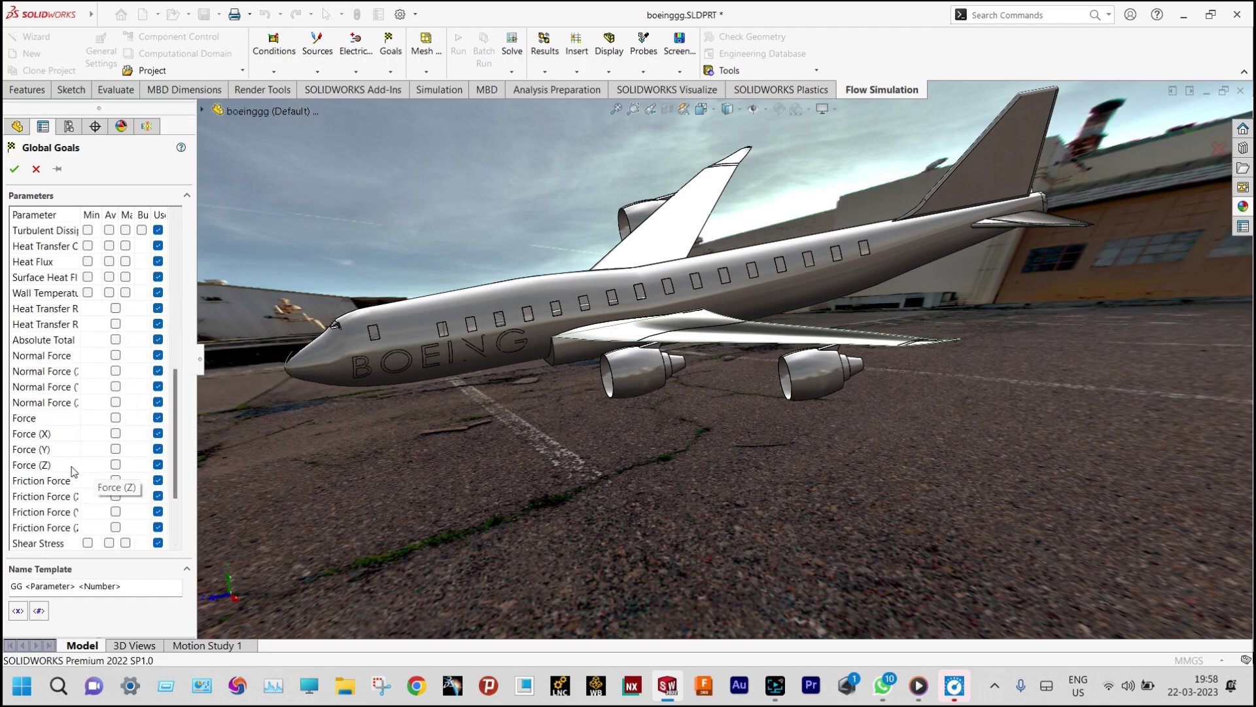
pyautogui.click(116, 449)
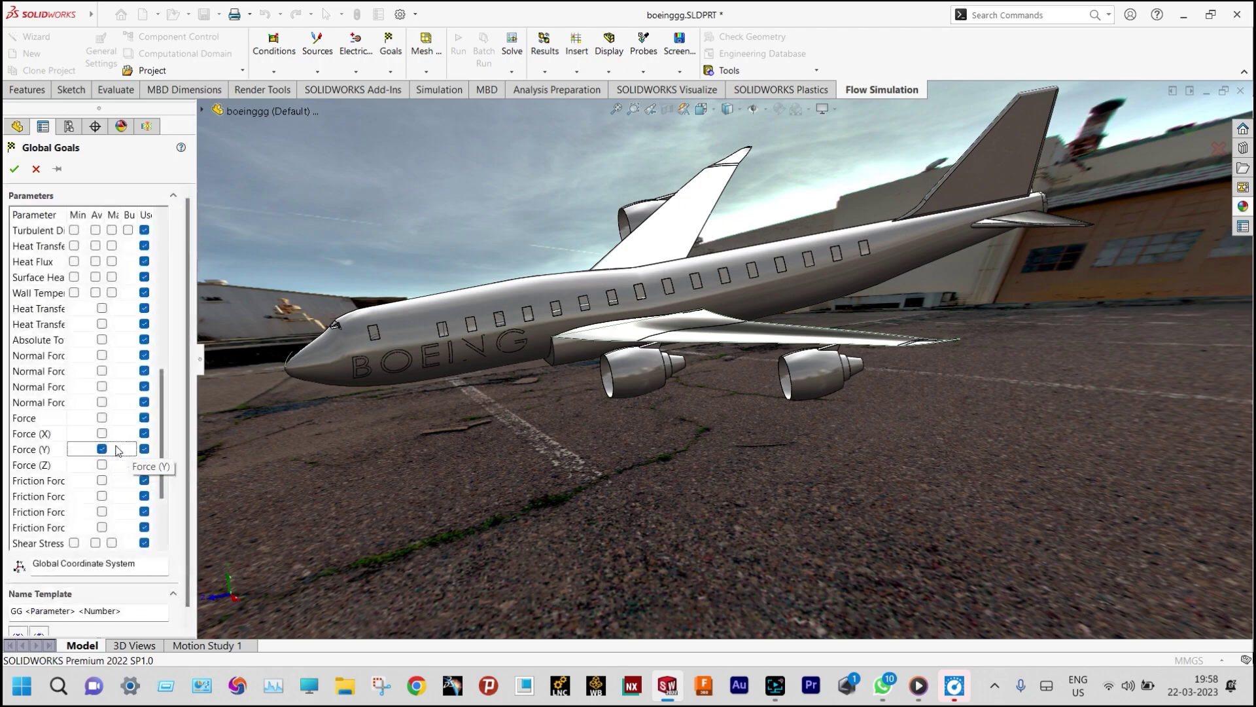
pyautogui.click(13, 169)
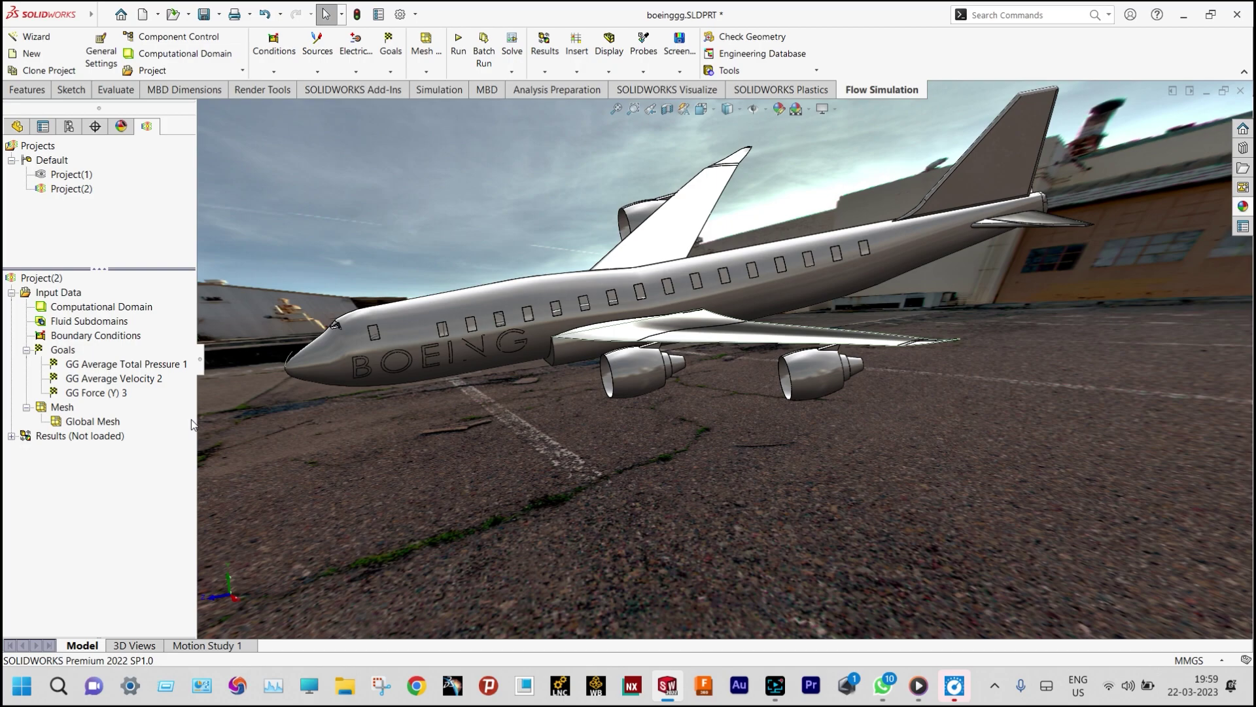
# Step: Set the Global Mesh to Manual, preview refinement level 3, and apply it
pyautogui.rightClick(61, 408)
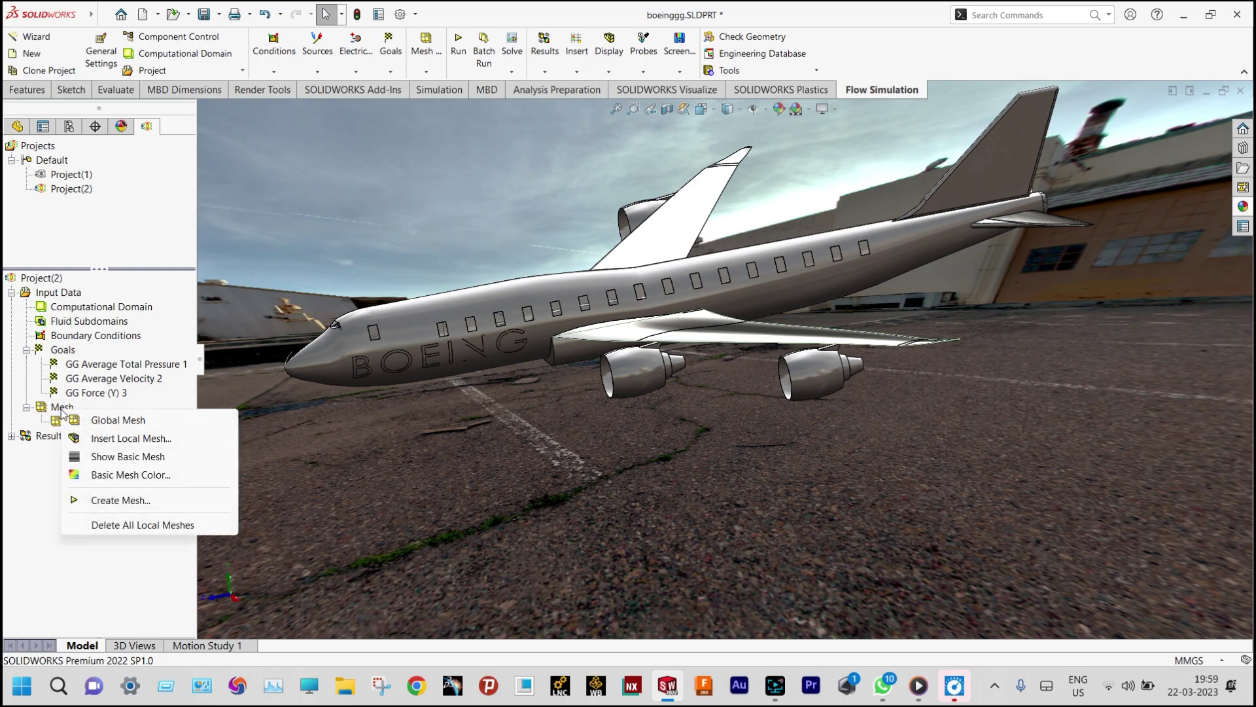
pyautogui.click(121, 421)
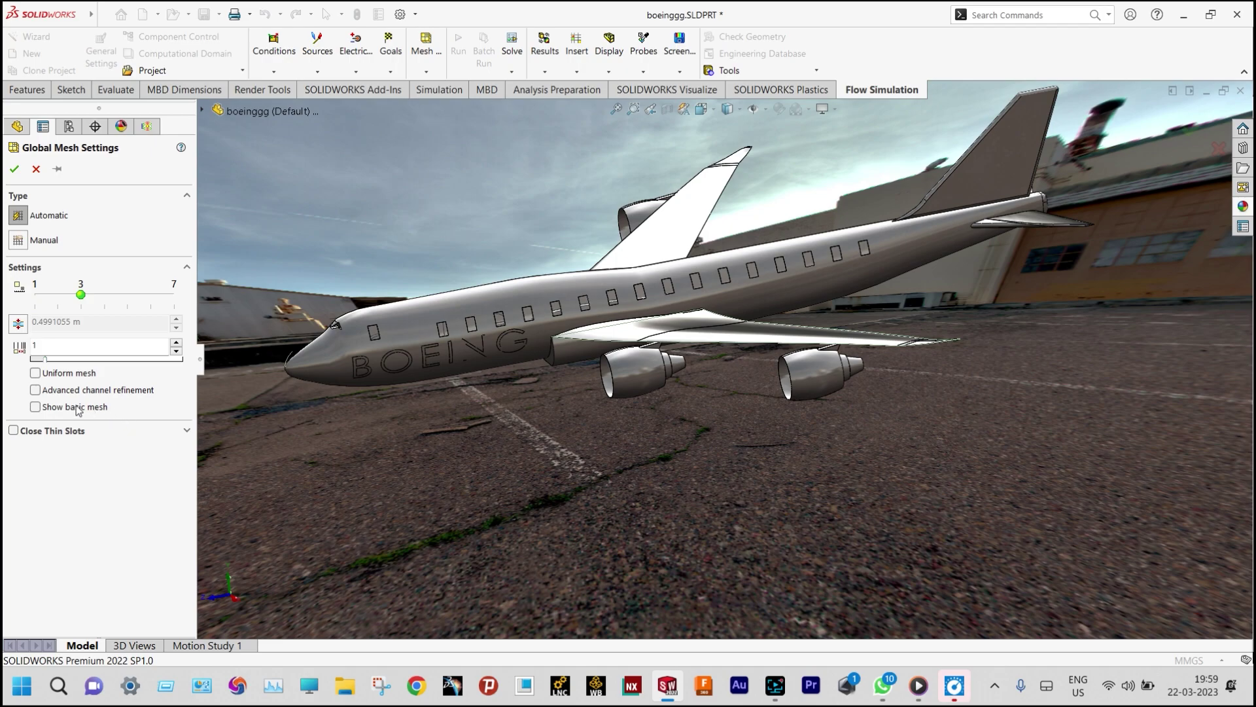
pyautogui.click(41, 248)
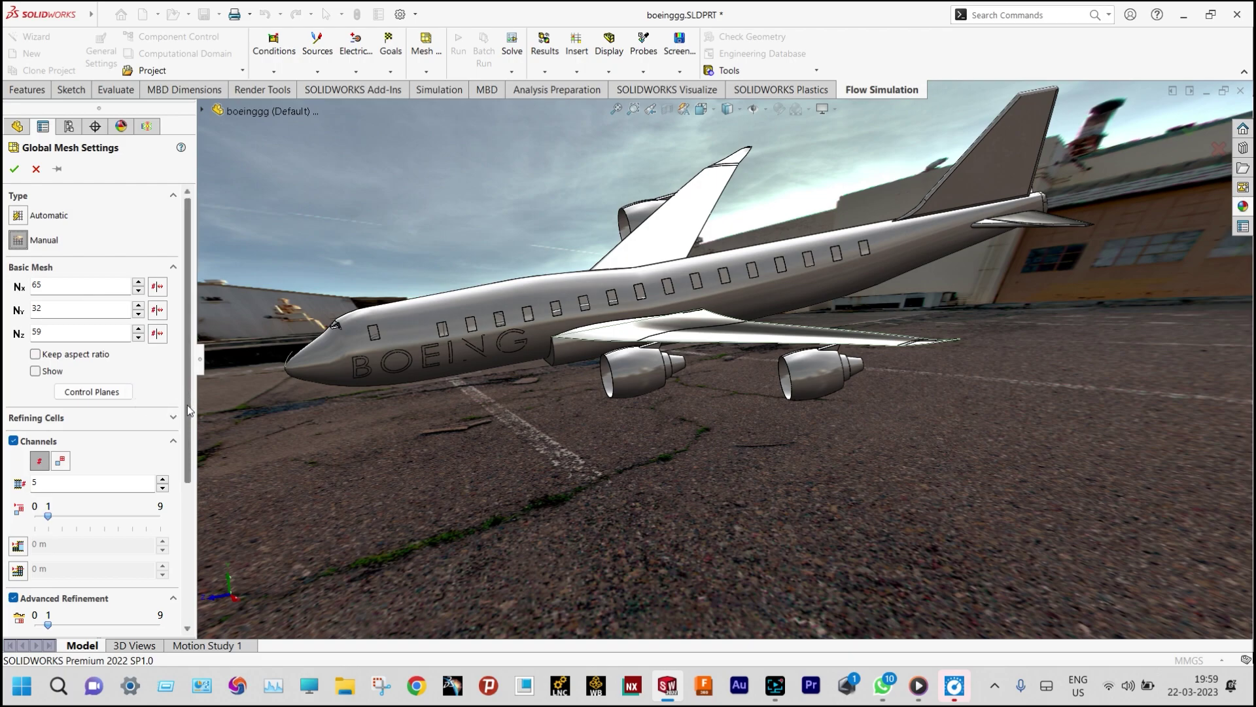
pyautogui.scroll(-3, 24, 588)
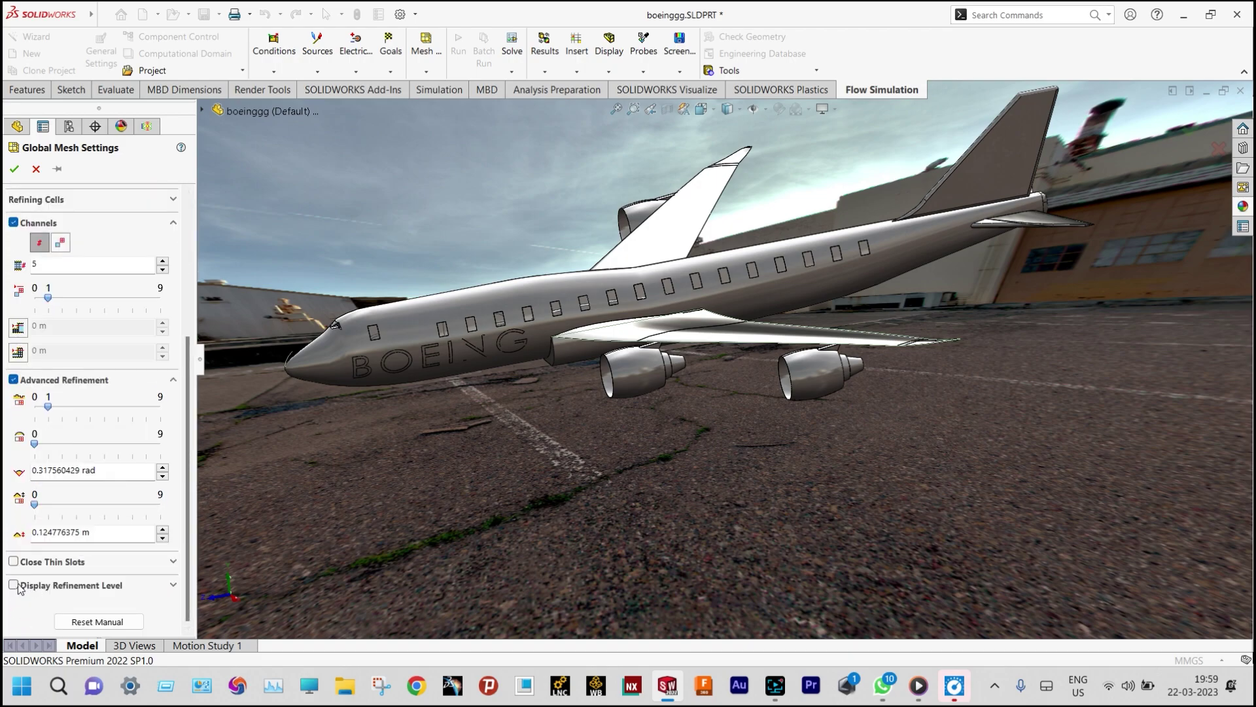
pyautogui.click(13, 585)
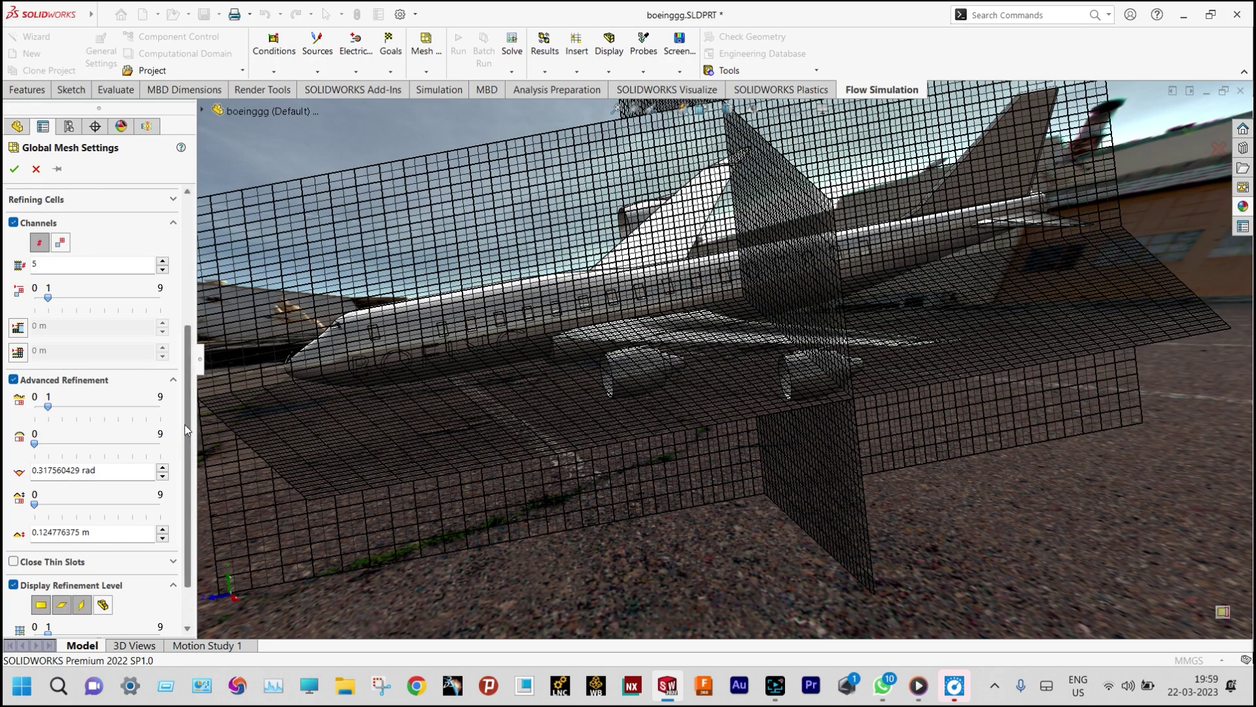
pyautogui.scroll(-2, 185, 424)
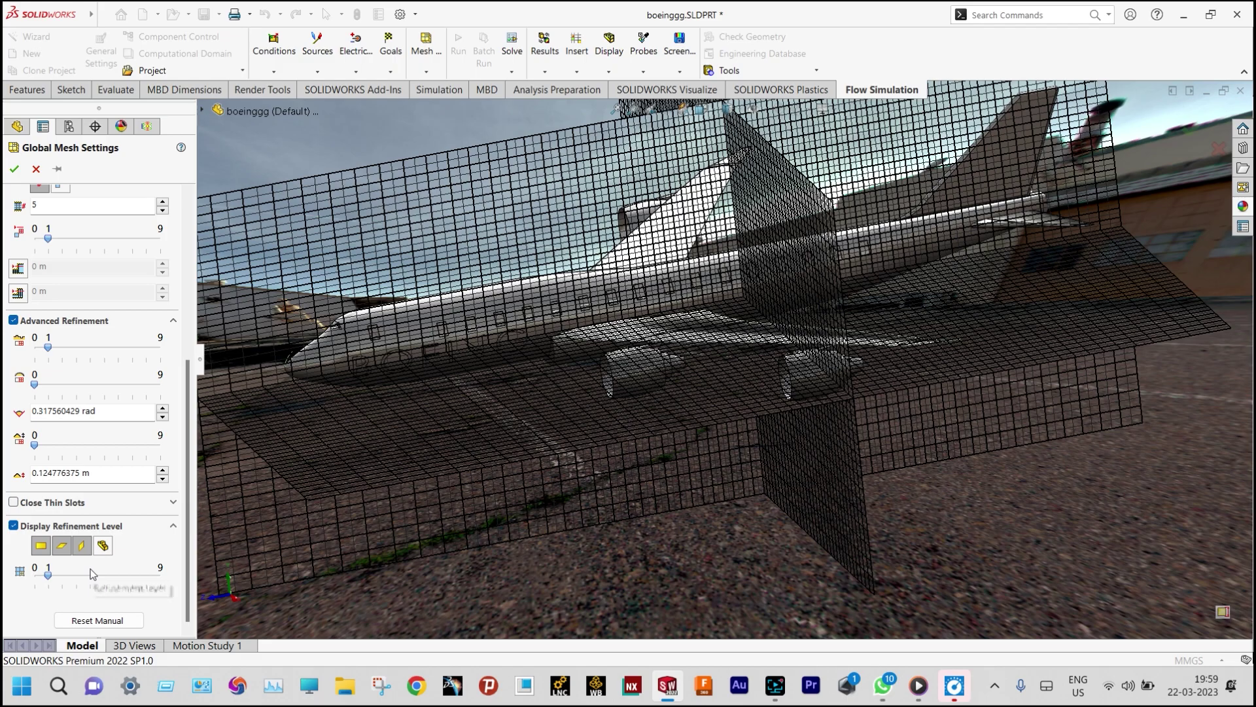
pyautogui.moveTo(51, 579); pyautogui.dragTo(77, 586)
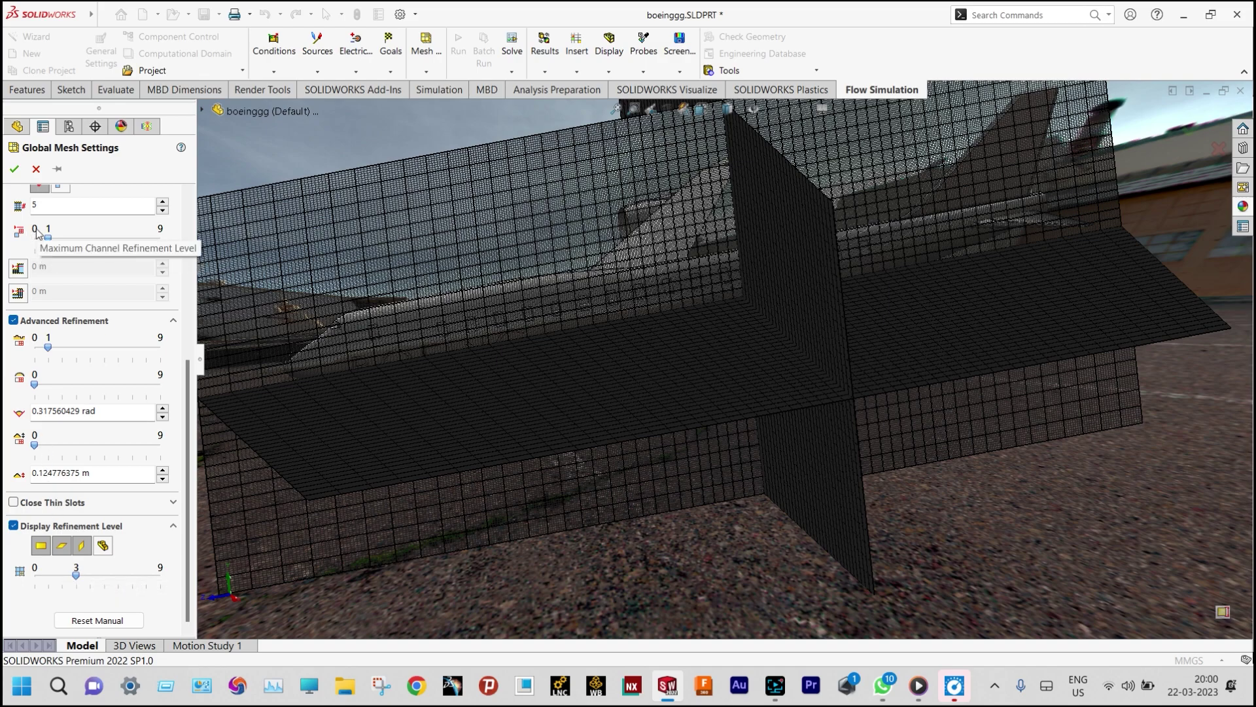
pyautogui.click(15, 170)
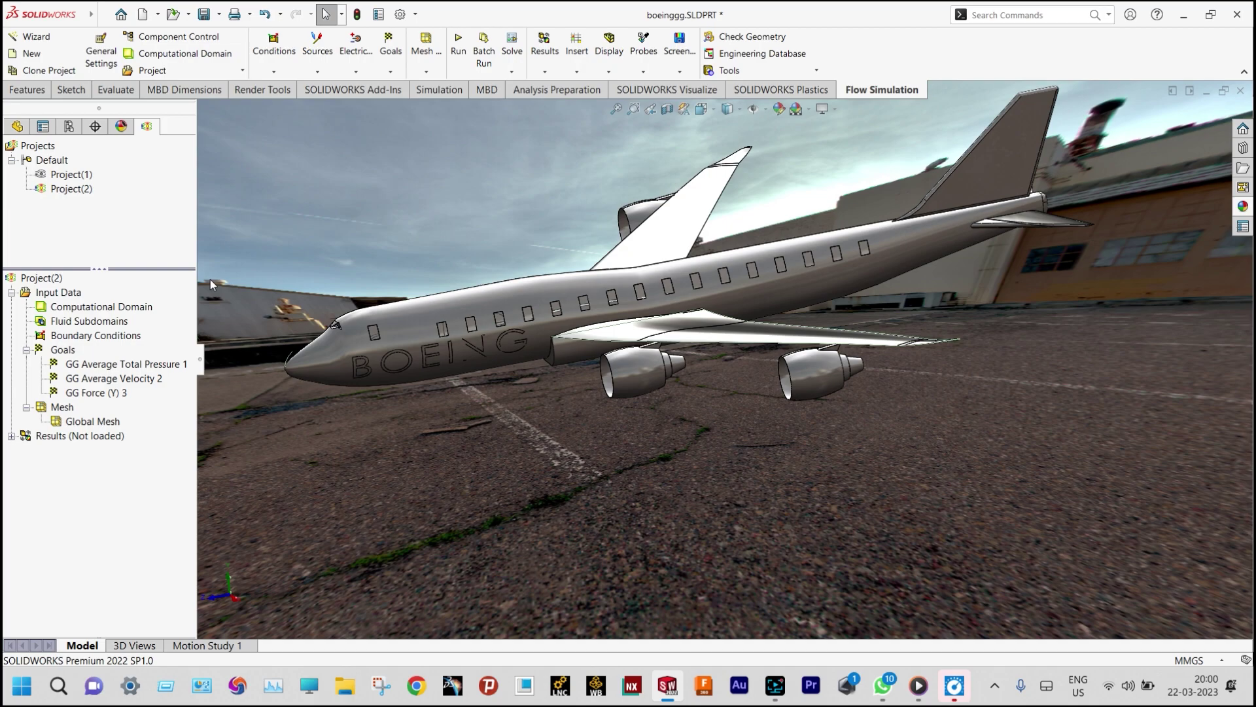
# Step: Run Project(2)'s solver and let it finish after 208 iterations
pyautogui.moveTo(210, 280); pyautogui.dragTo(460, 54, button='middle')
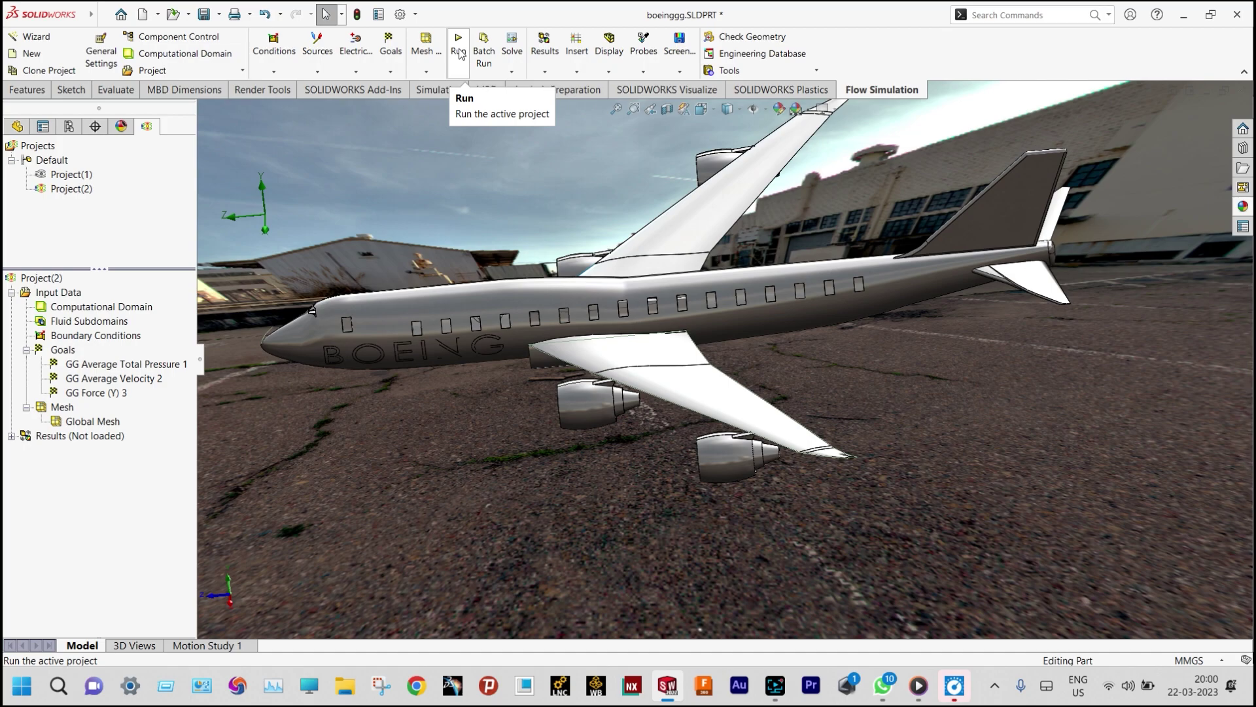
pyautogui.click(460, 54)
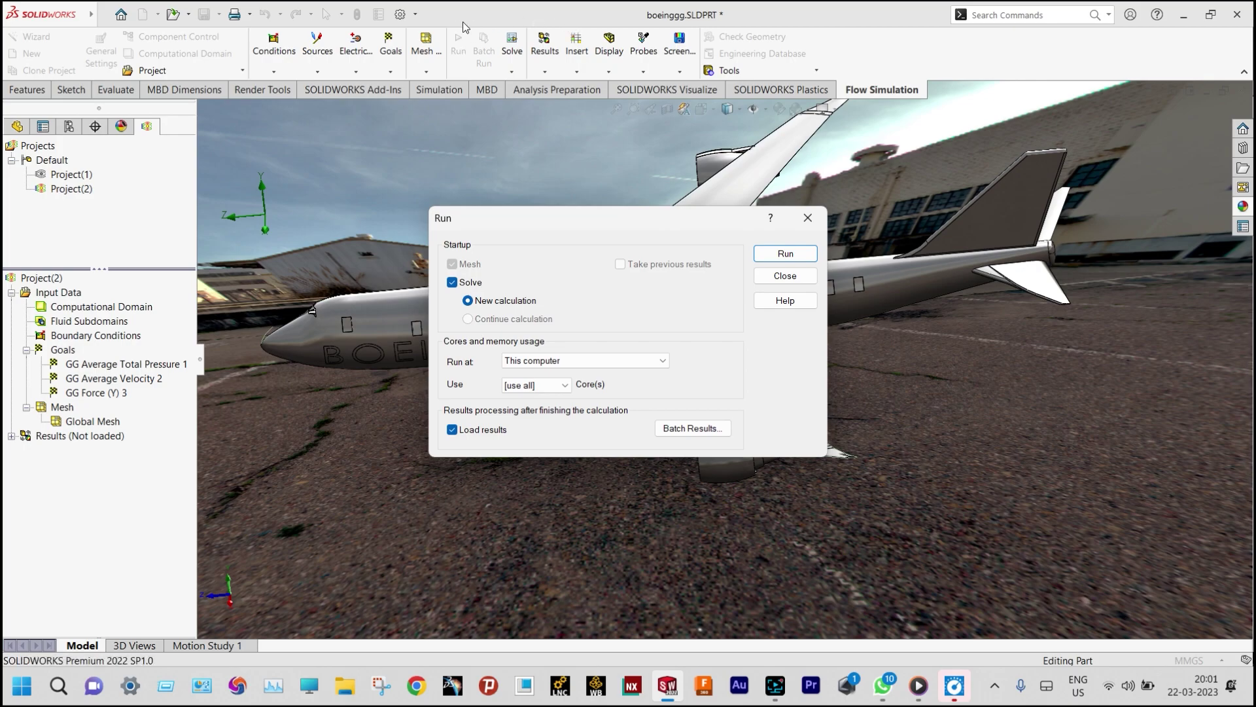
pyautogui.click(785, 253)
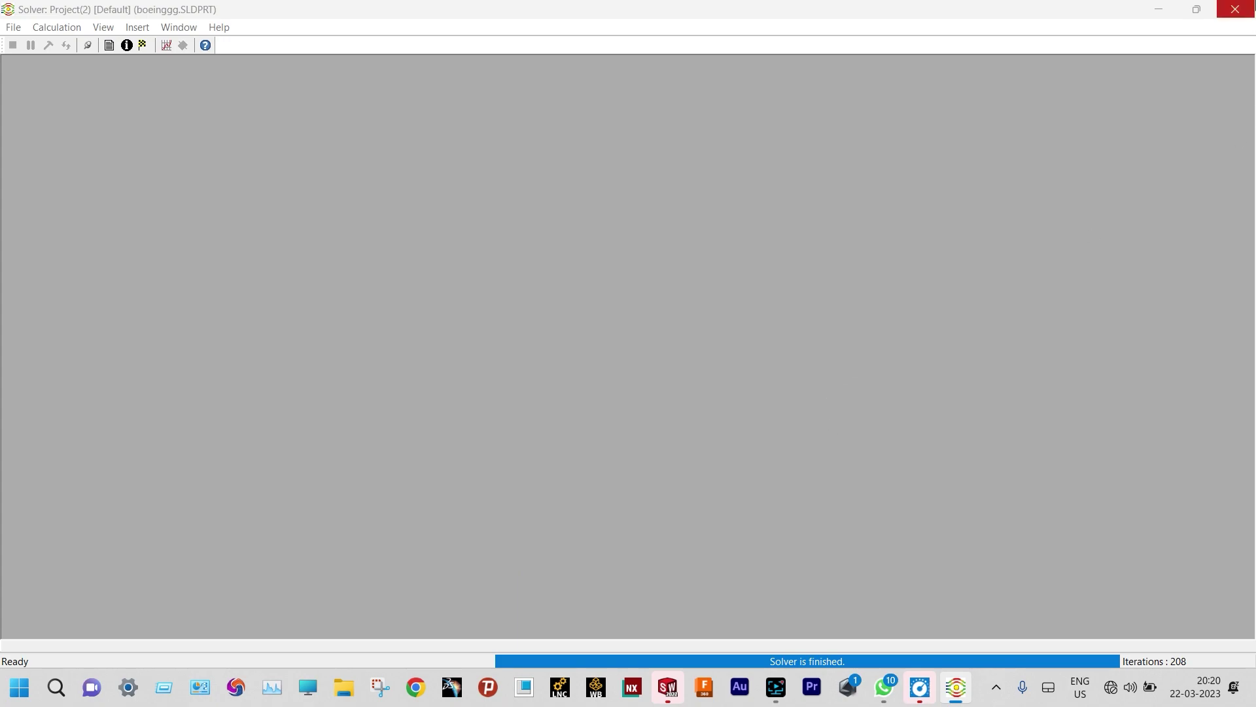
# Step: Close the solver and insert Cut Plot 1, a pressure contour plot on the Front Plane at 0 m
pyautogui.click(1235, 9)
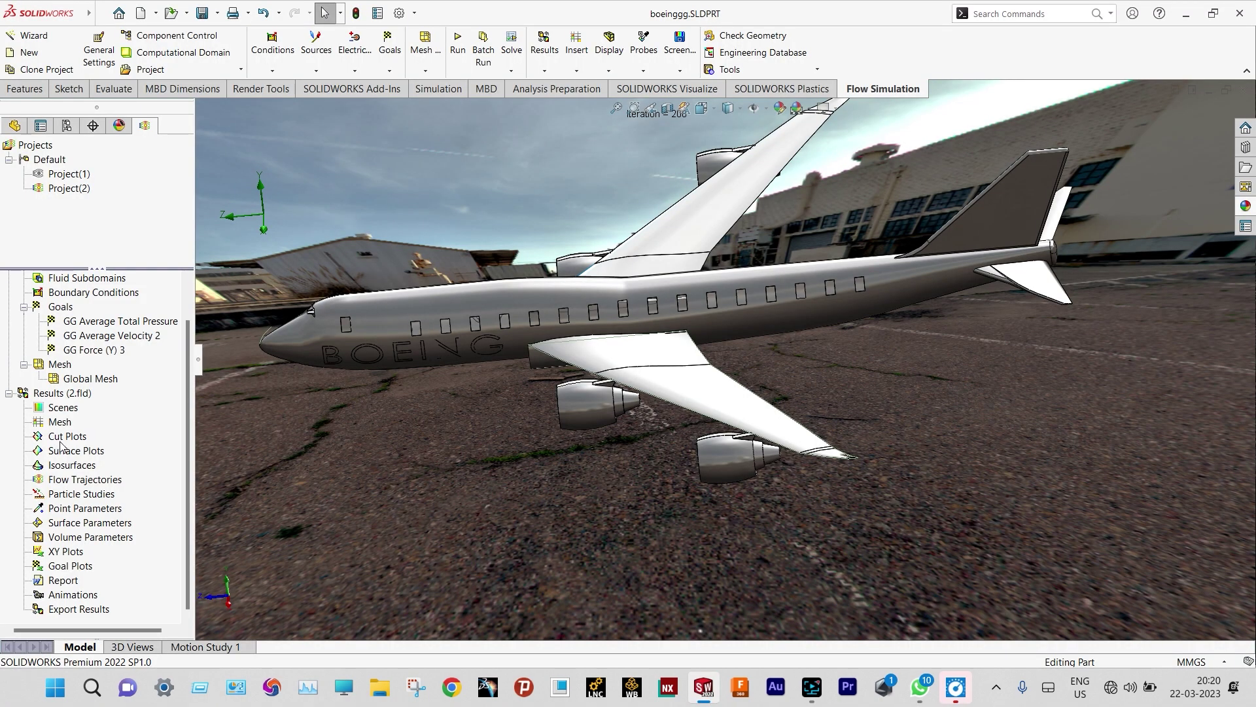
pyautogui.rightClick(68, 448)
pyautogui.click(79, 450)
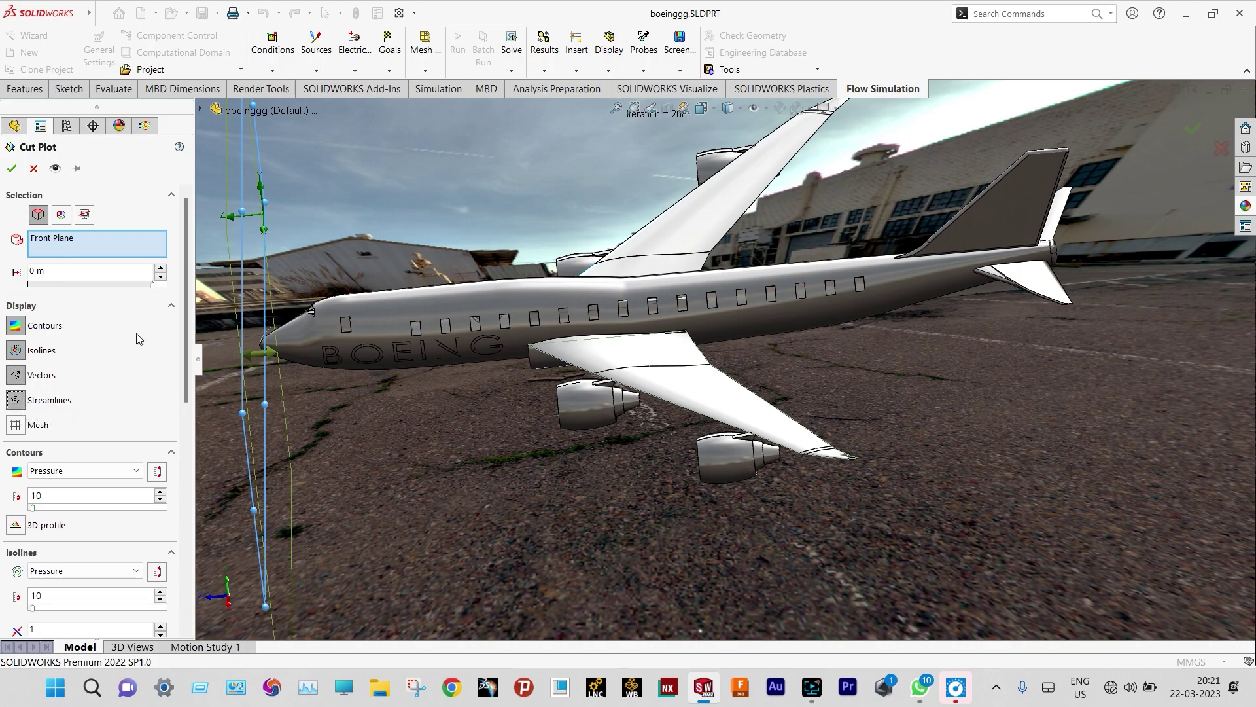
pyautogui.scroll(-3, 137, 338)
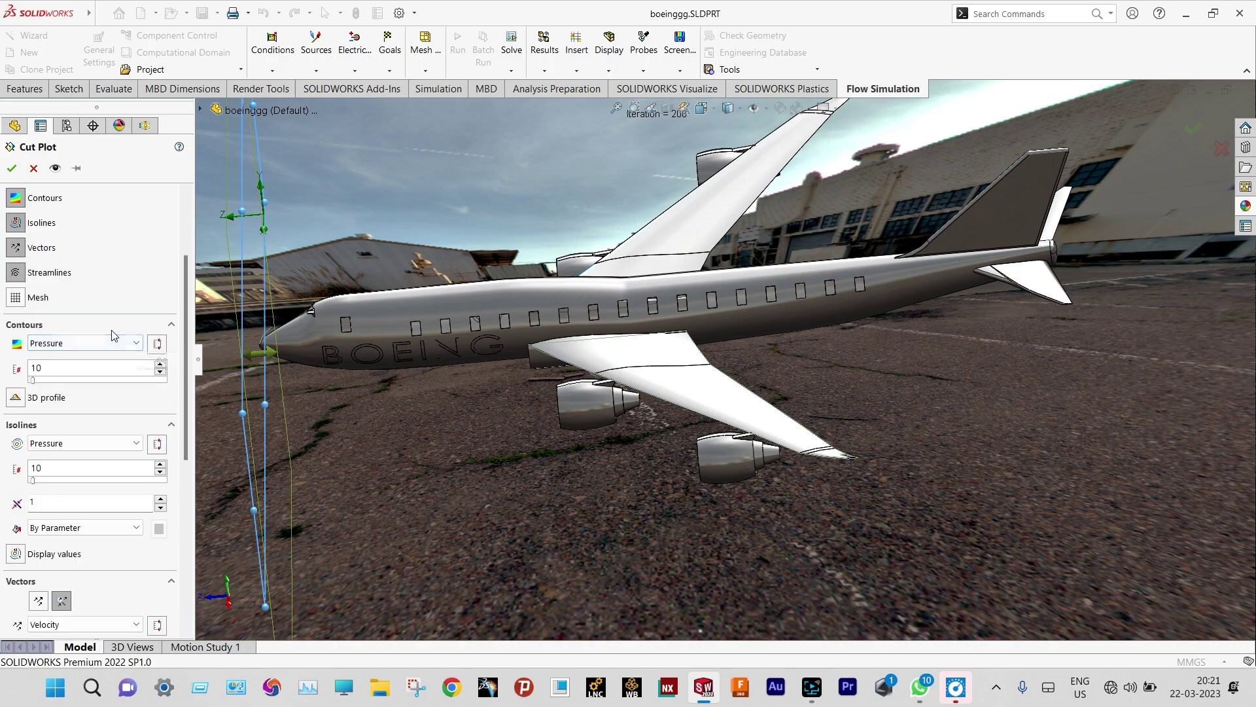
pyautogui.click(12, 168)
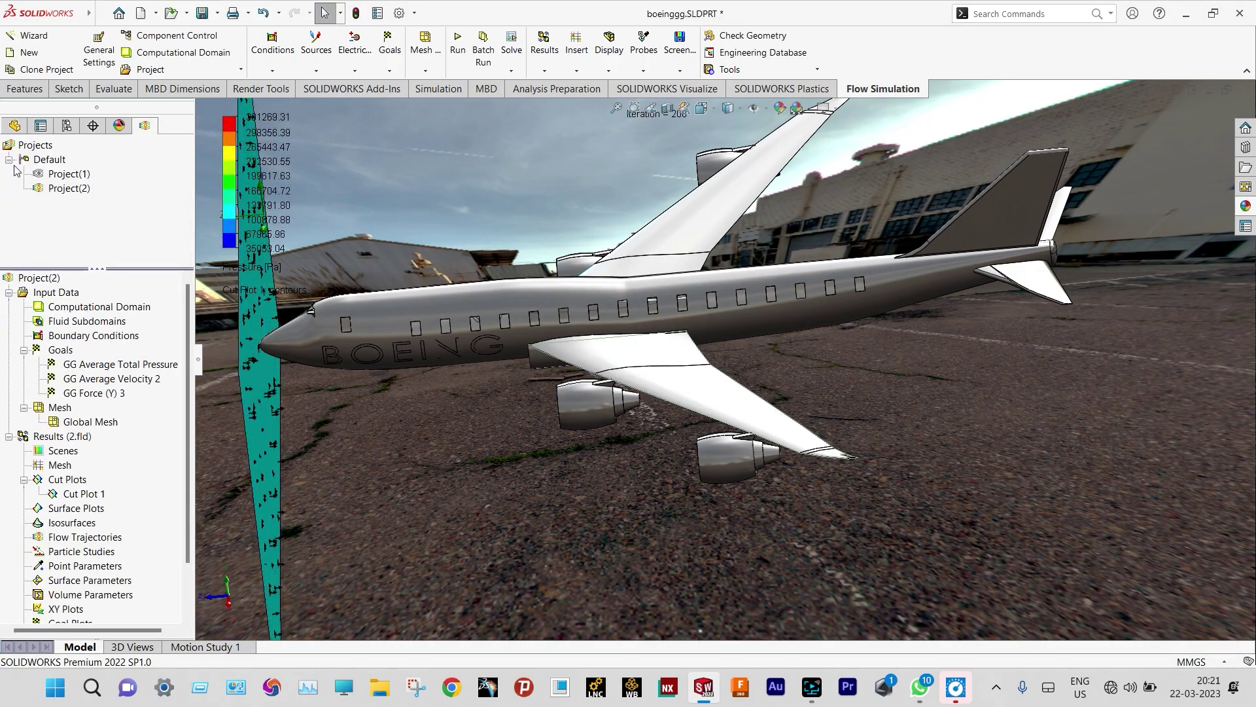
# Step: Play Cut Plot 1's sweep animation along the airliner and switch to the Front view
pyautogui.moveTo(290, 354); pyautogui.dragTo(335, 433, button='middle')
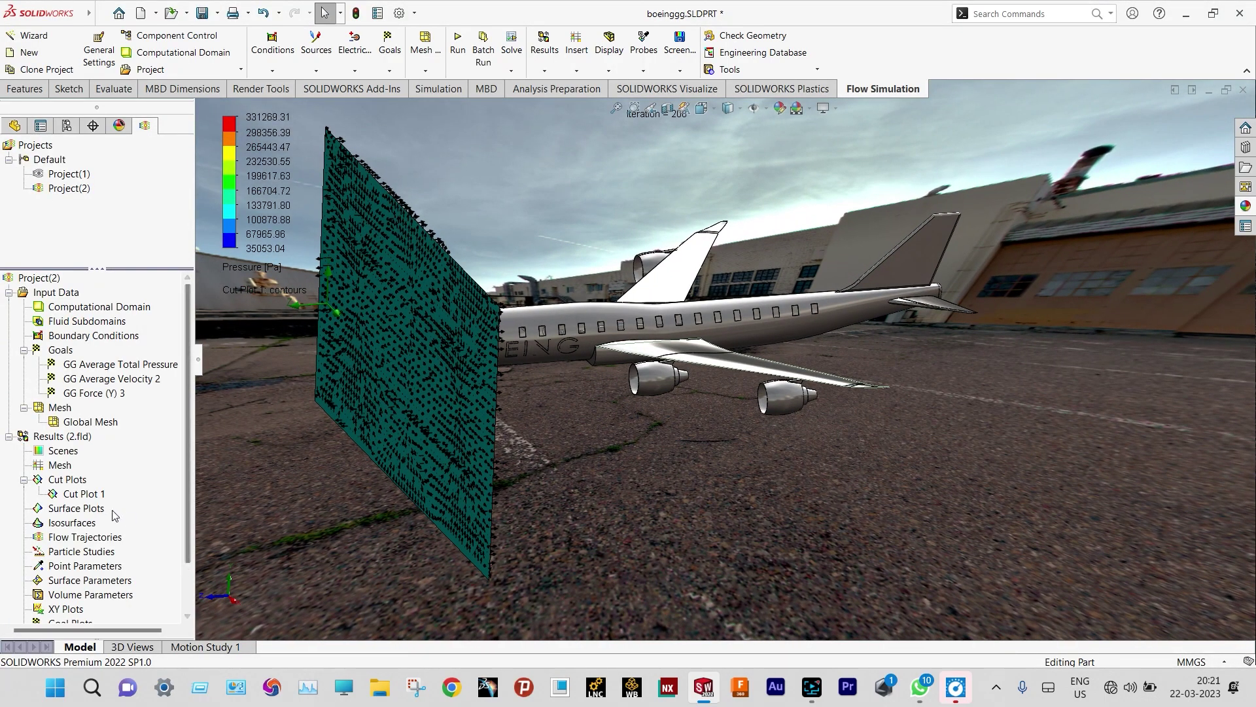
pyautogui.rightClick(94, 496)
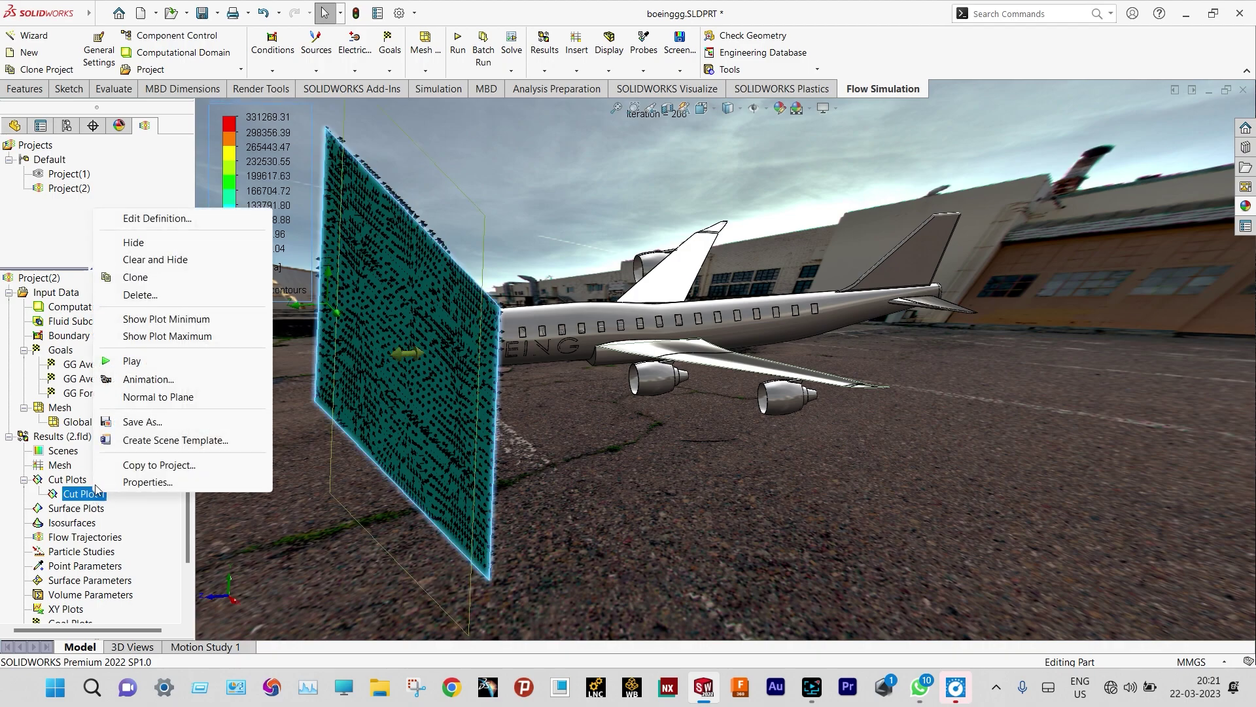
pyautogui.click(137, 364)
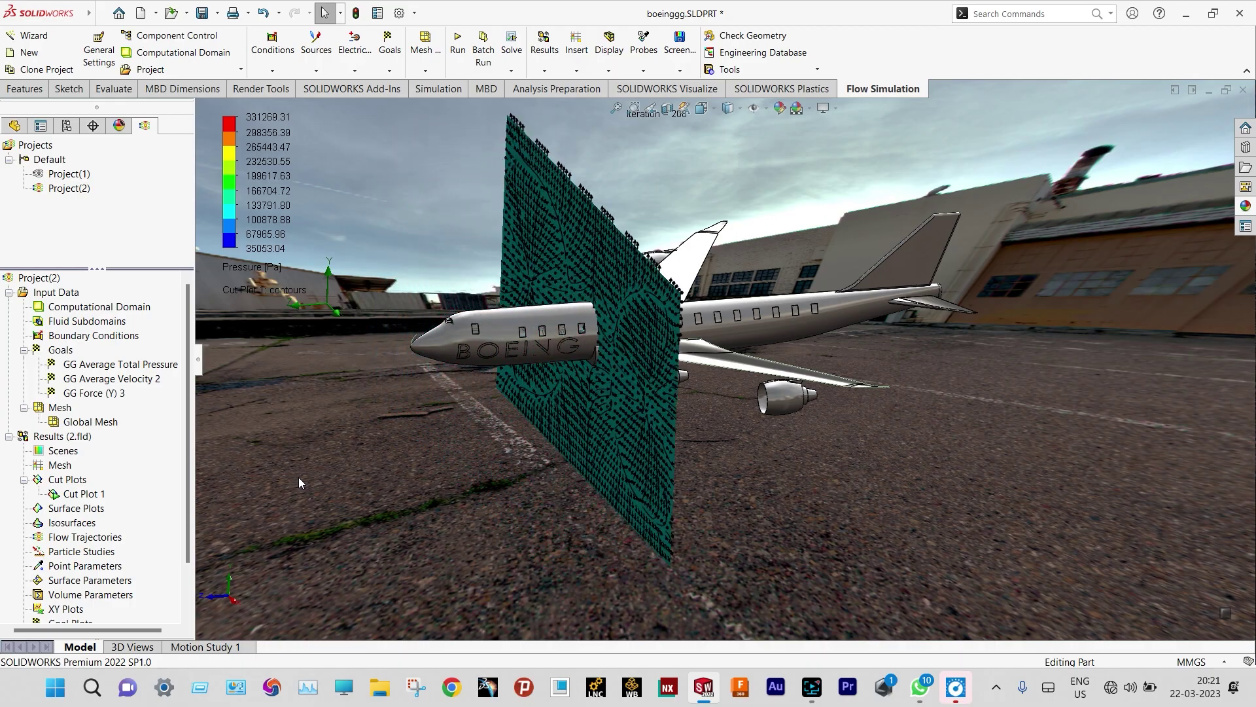
pyautogui.hotkey('ctrl', '1')
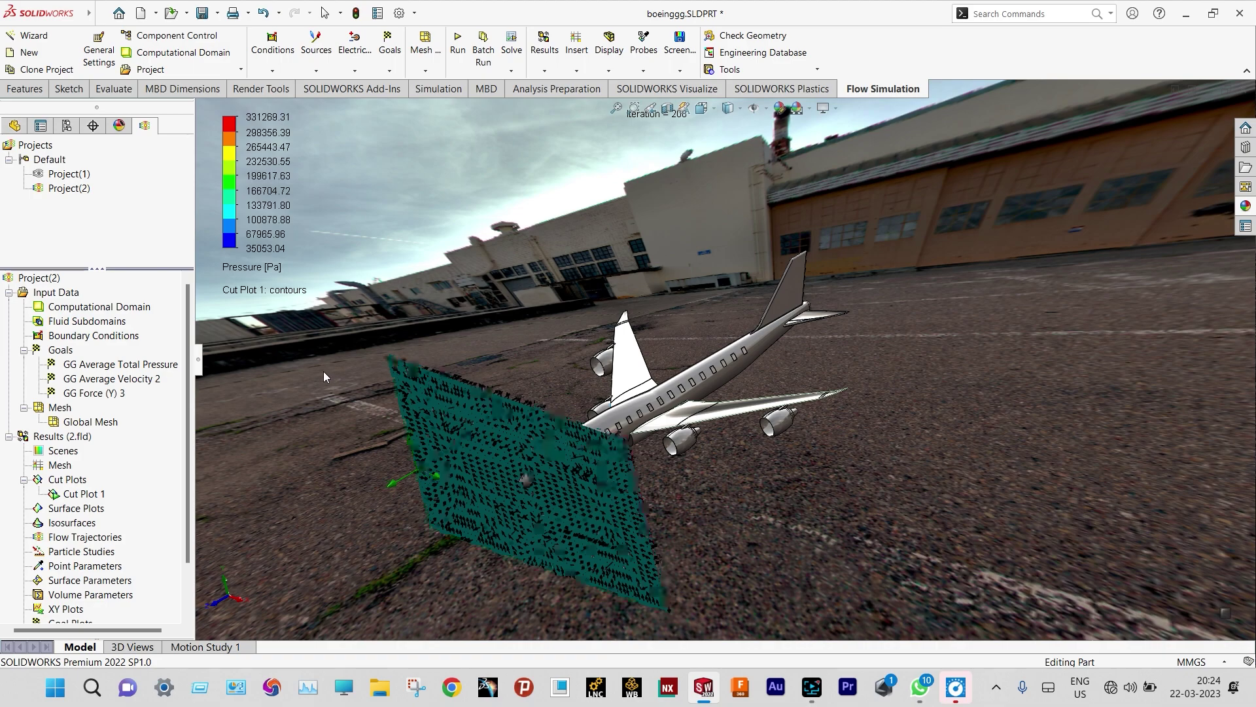
# Step: Change Cut Plot 1's displayed parameter from Pressure to Velocity
pyautogui.click(260, 269)
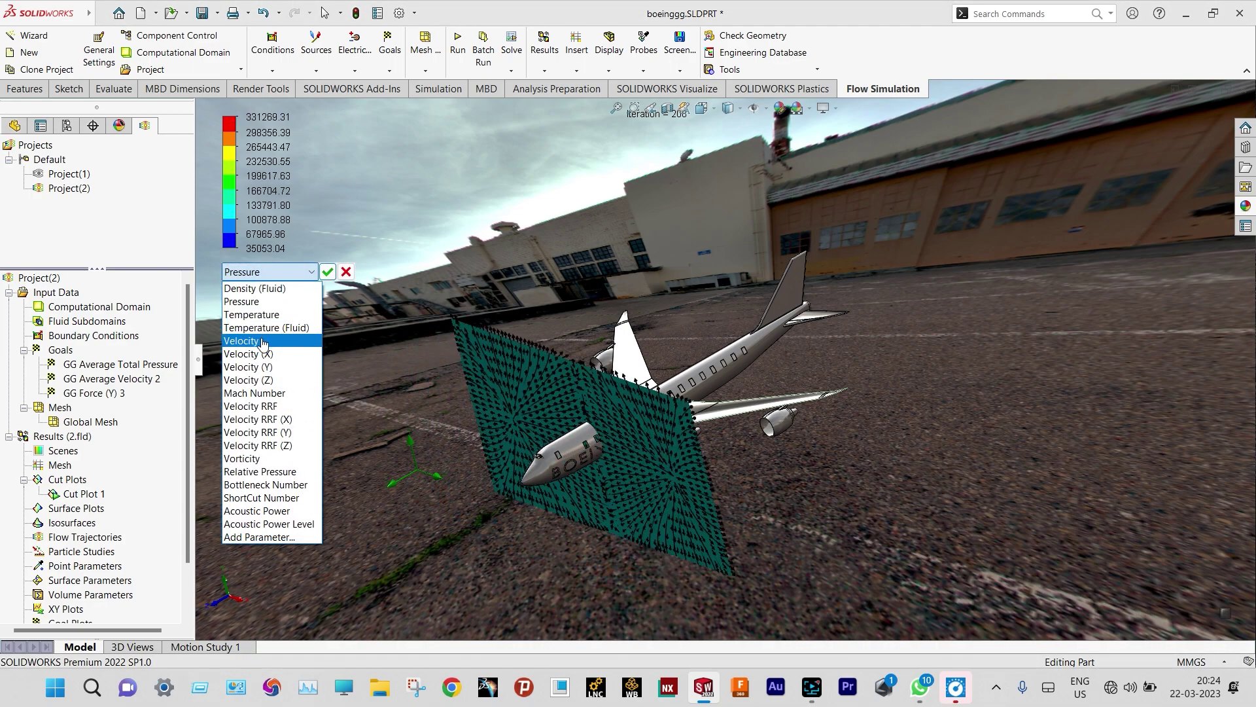
pyautogui.click(263, 341)
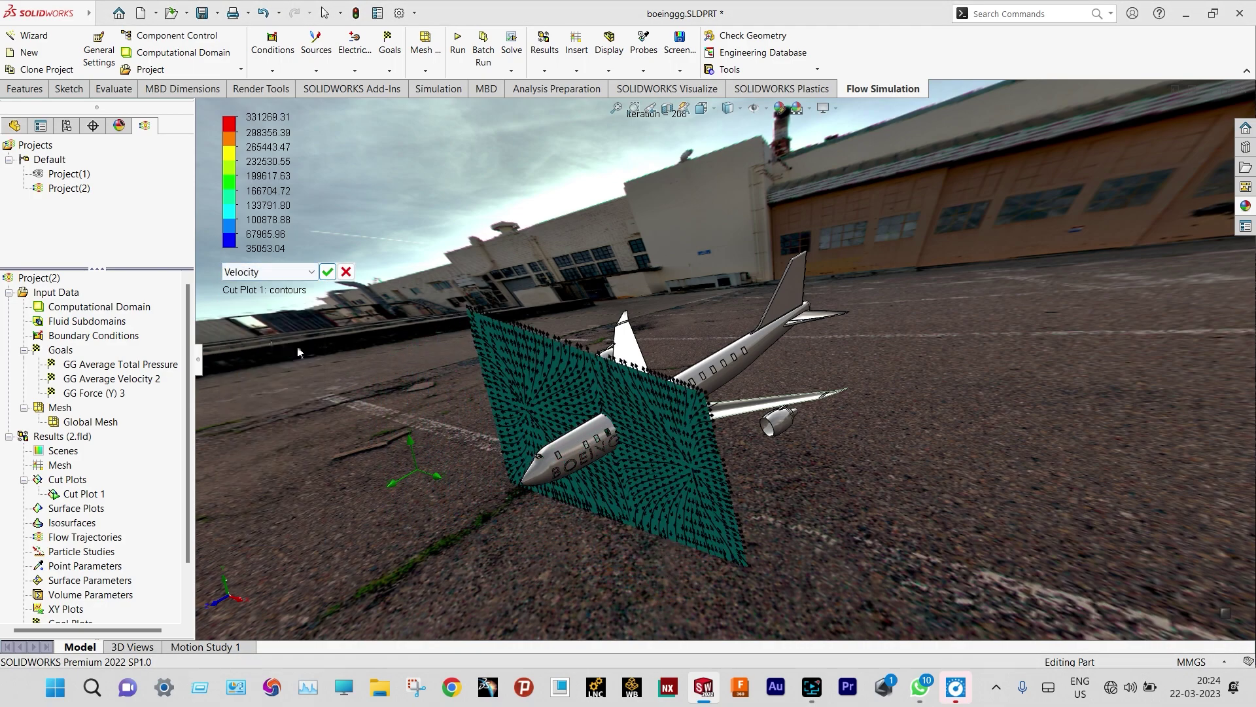
pyautogui.click(328, 273)
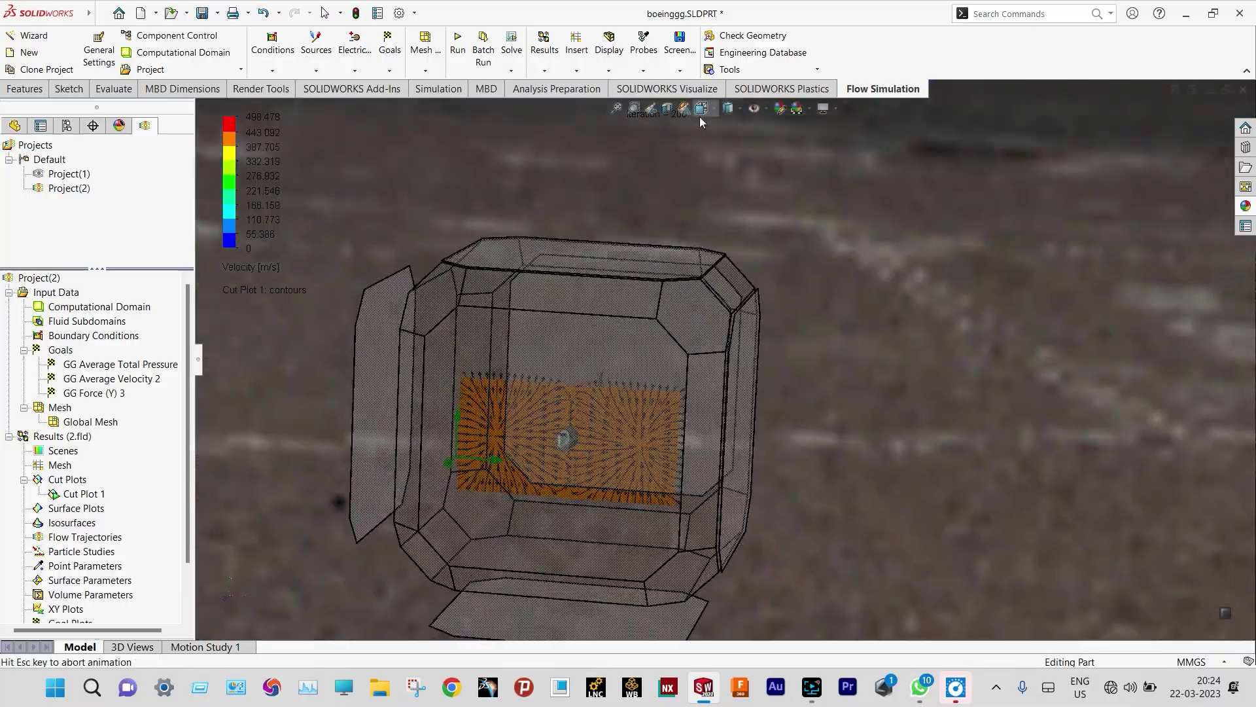
# Step: Orbit to an oblique side view of the airliner and the velocity cut plot
pyautogui.click(702, 108)
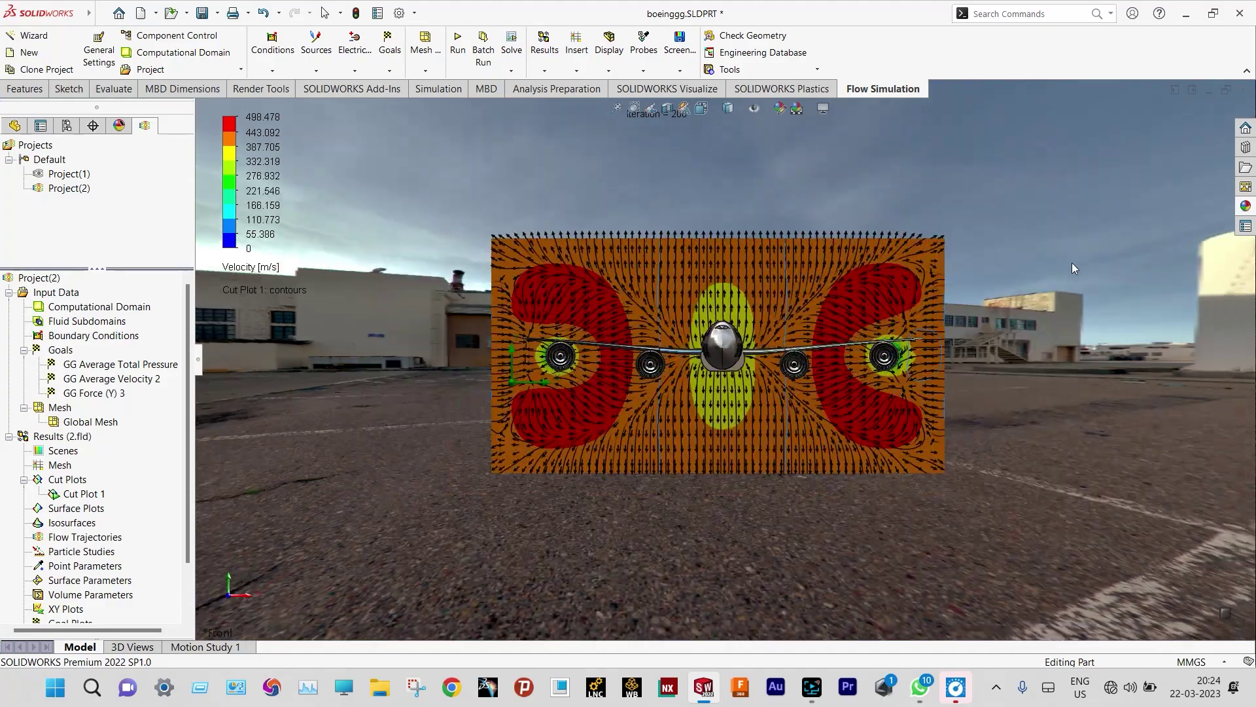
pyautogui.moveTo(1071, 261); pyautogui.dragTo(999, 353, button='middle')
pyautogui.moveTo(1076, 310); pyautogui.dragTo(1081, 280, button='middle')
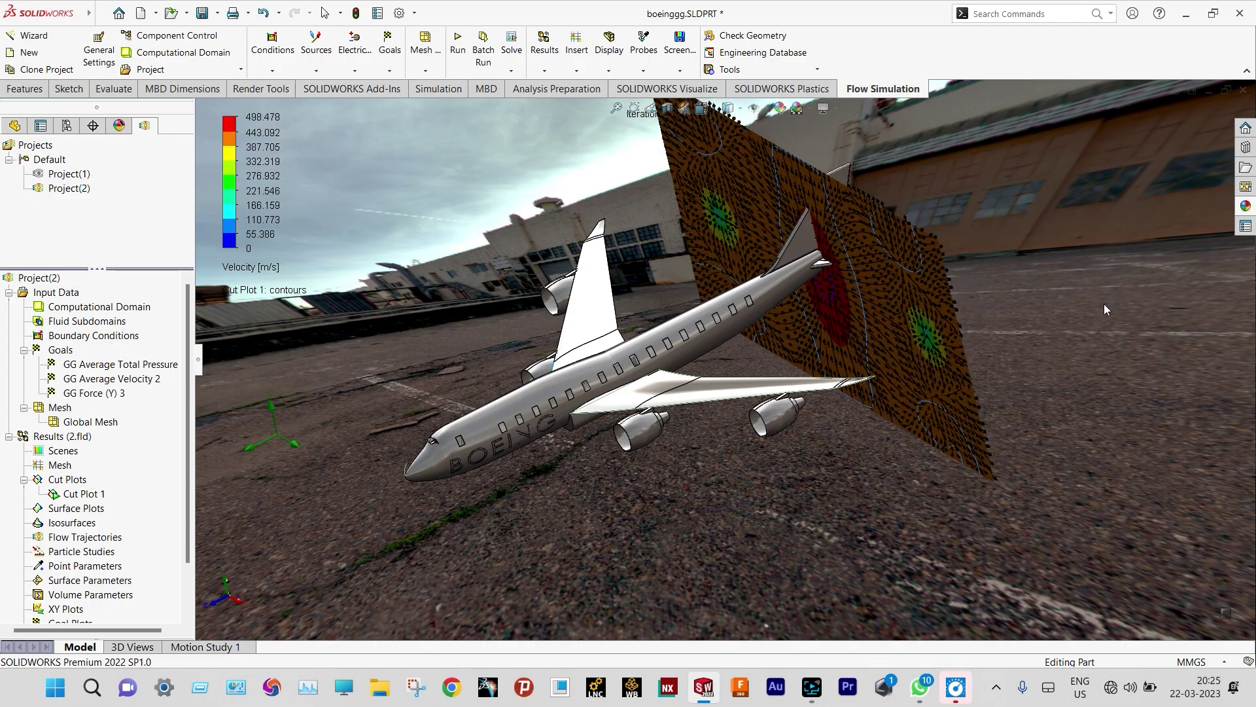
pyautogui.moveTo(1097, 308); pyautogui.dragTo(1082, 324, button='middle')
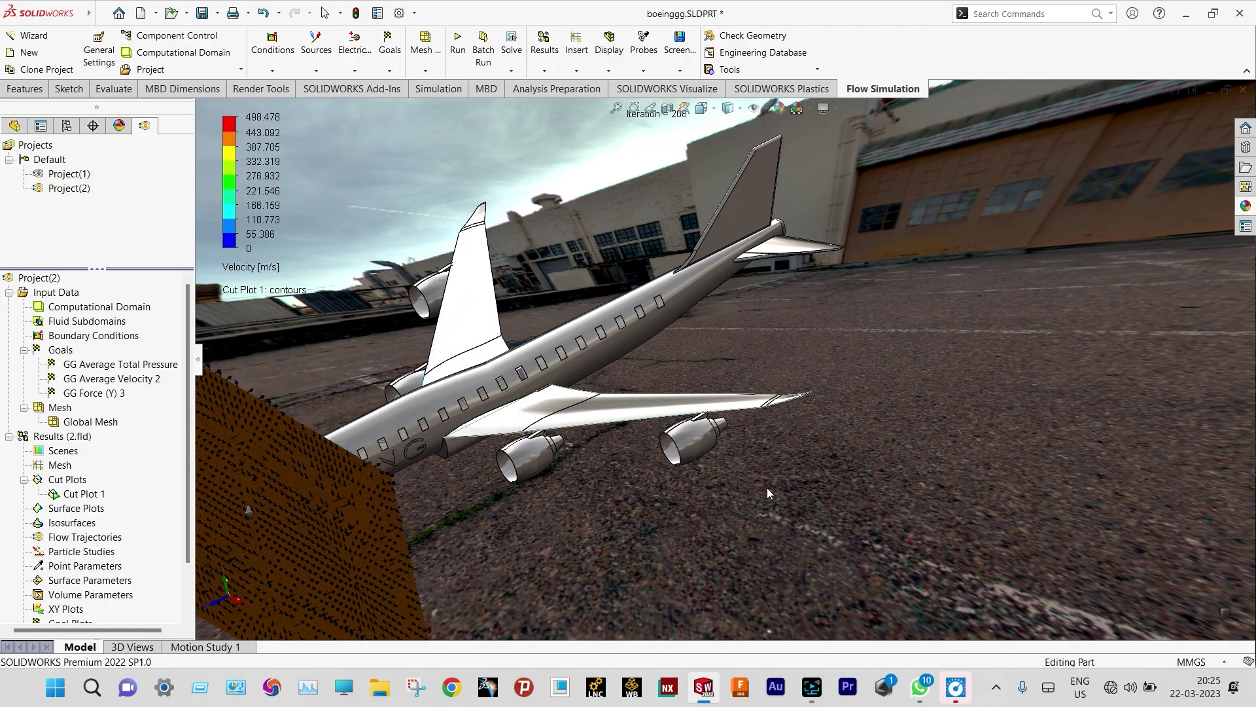
pyautogui.rightClick(98, 494)
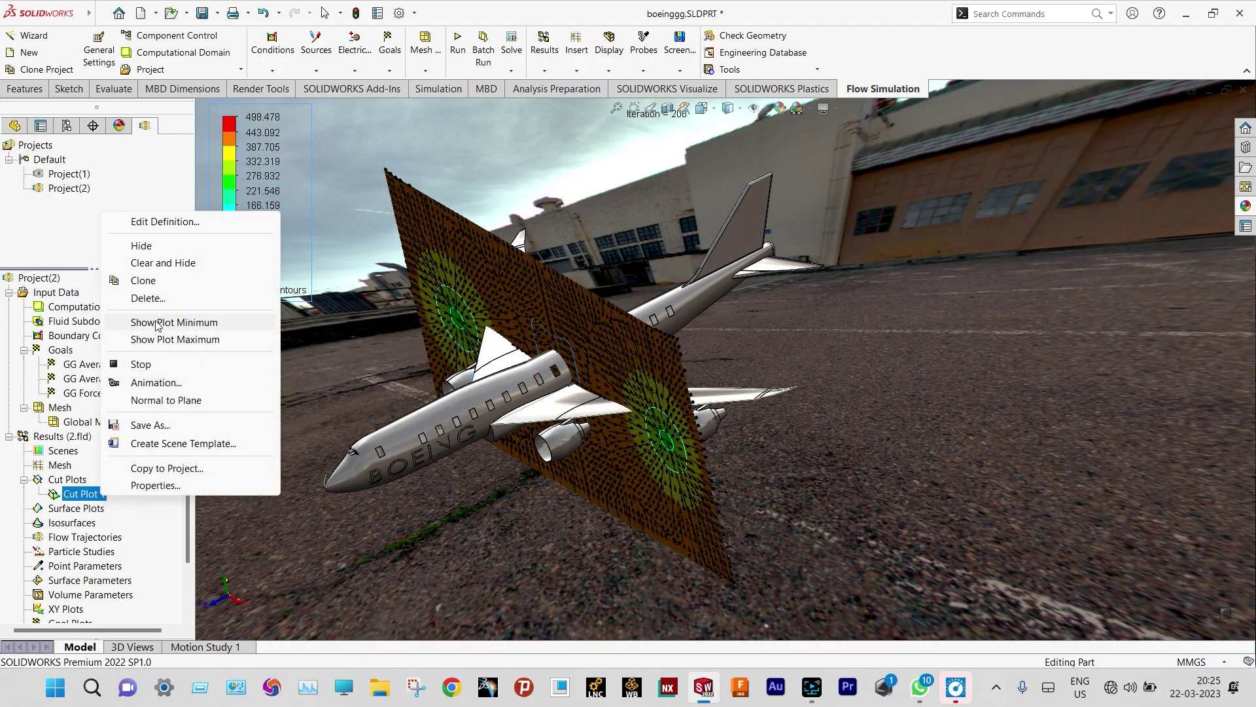
# Step: Clear and hide Cut Plot 1, then redefine it on the YZ Plane at 0 m offset
pyautogui.click(163, 263)
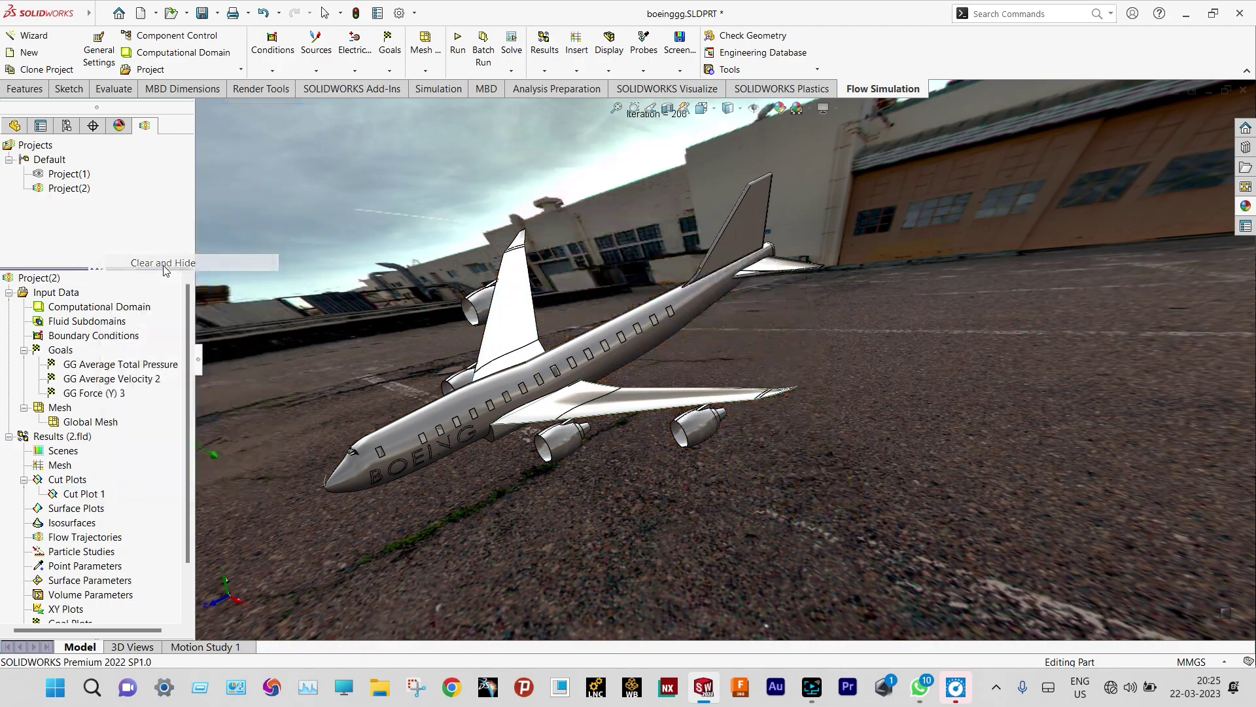
pyautogui.rightClick(98, 495)
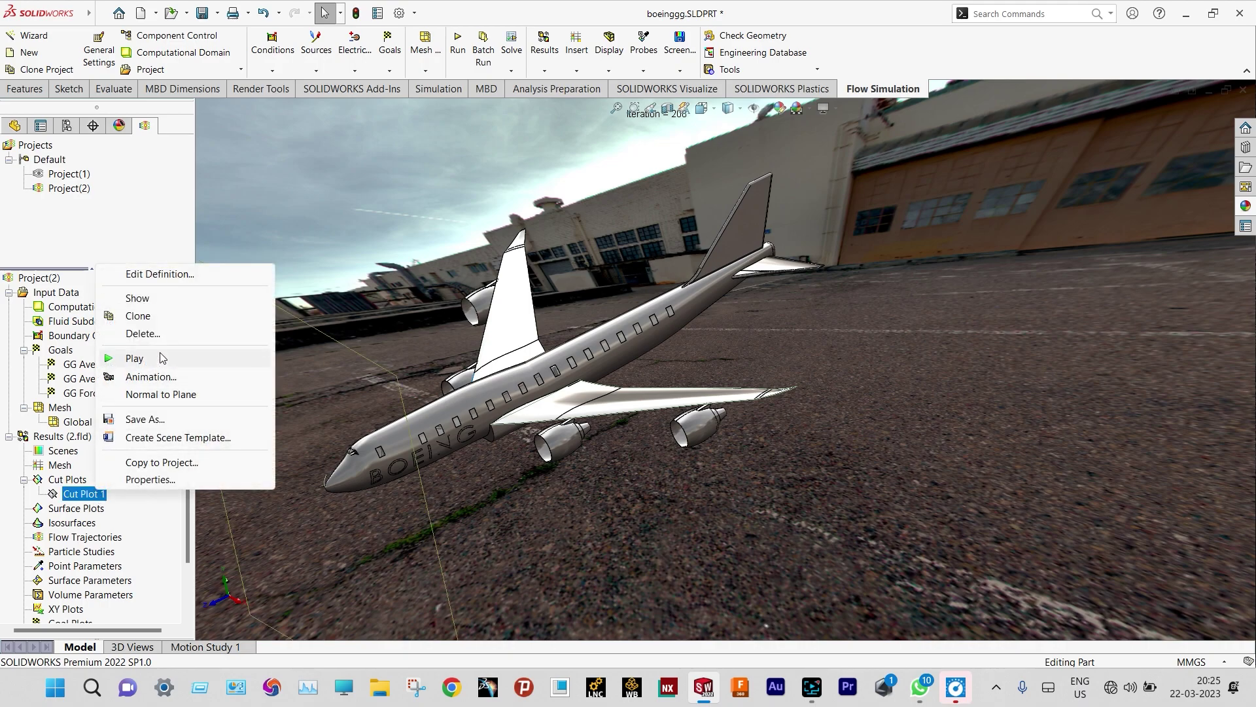
pyautogui.click(172, 274)
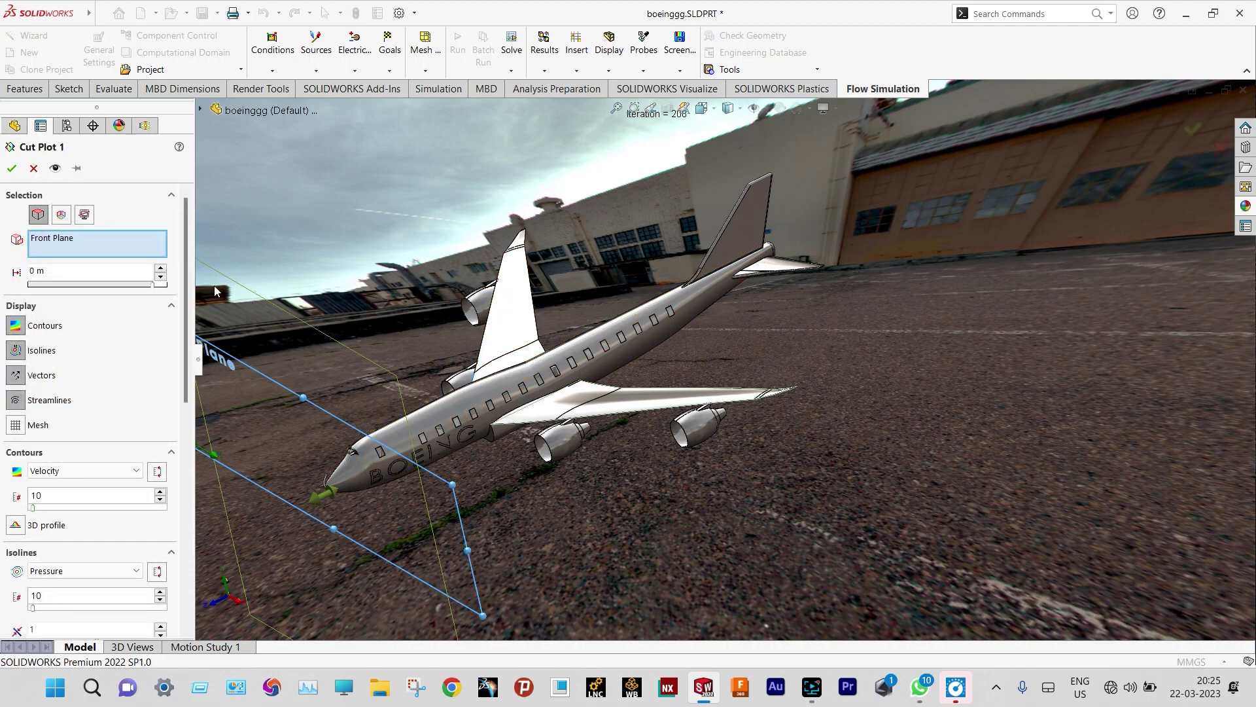
pyautogui.click(61, 215)
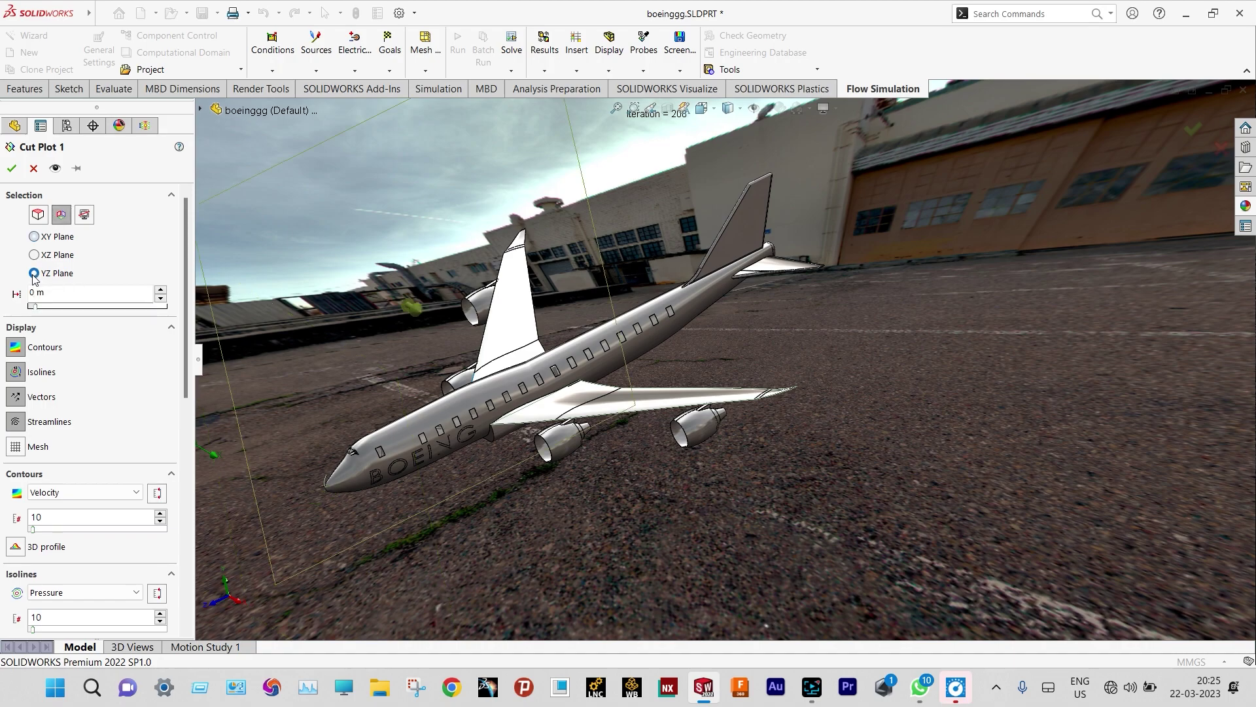
pyautogui.press('z')
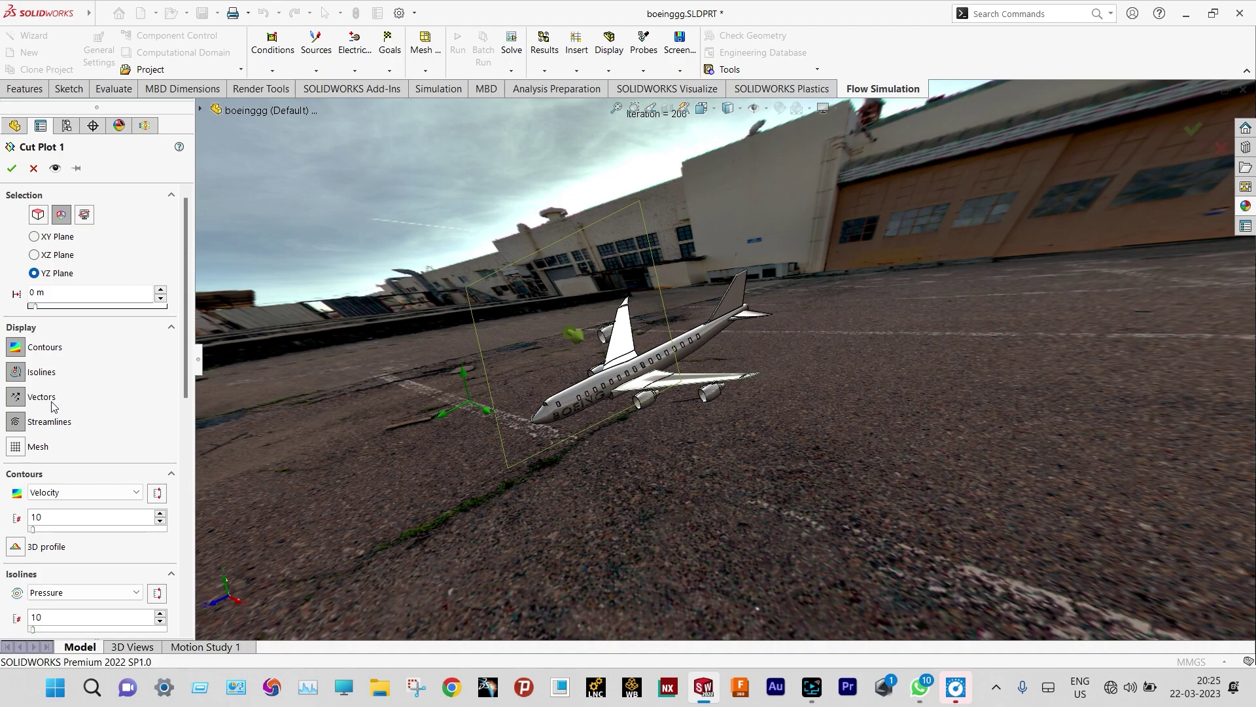
pyautogui.click(13, 168)
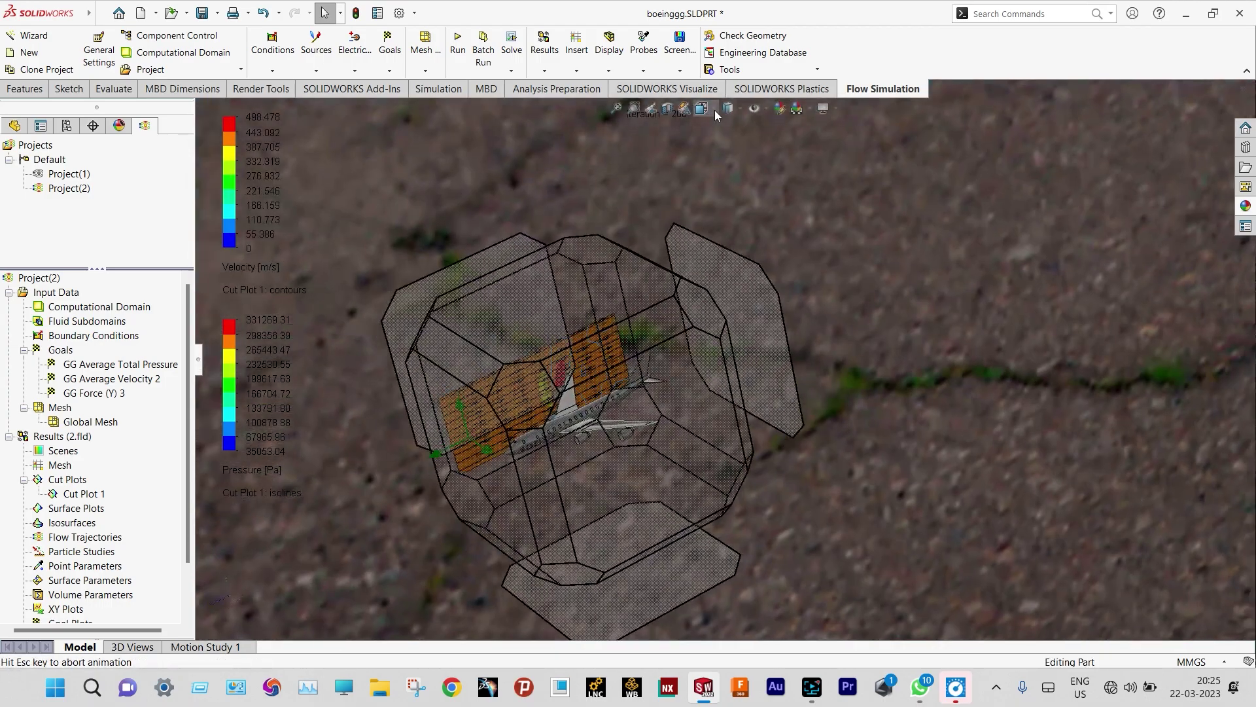
# Step: View from the Right side and play Cut Plot 1's YZ-plane sweep, orbiting to watch it
pyautogui.click(717, 115)
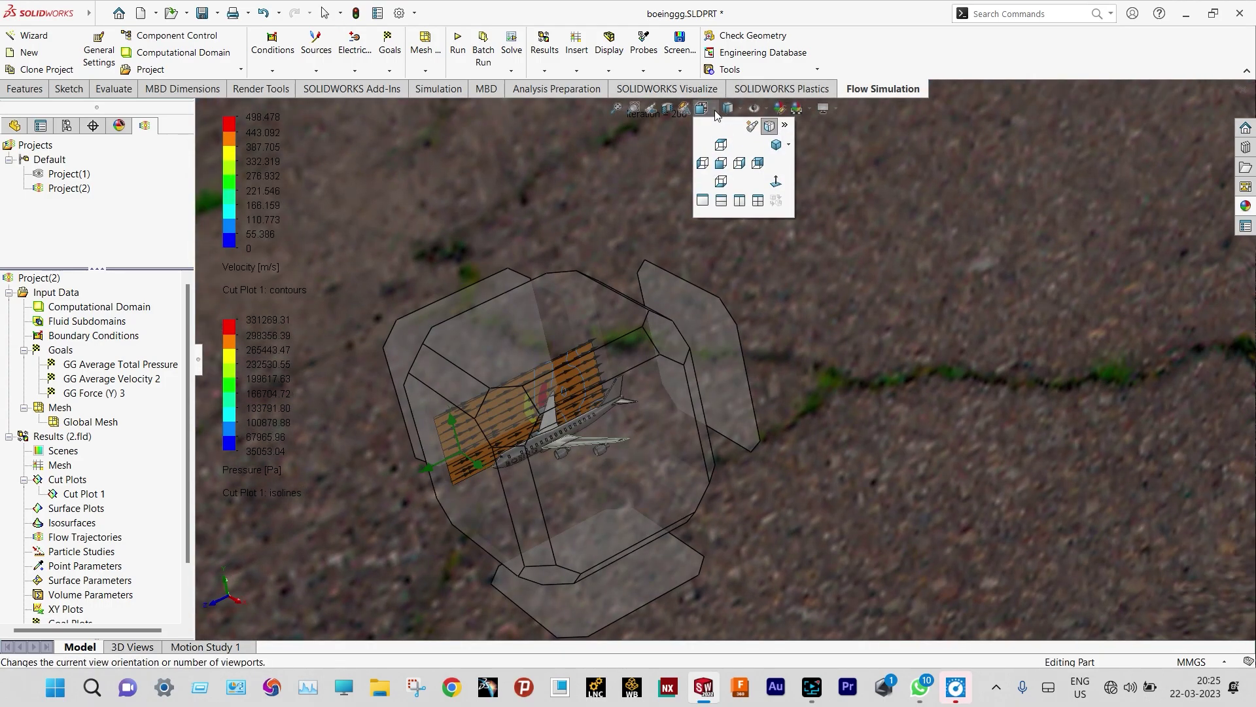
pyautogui.click(740, 162)
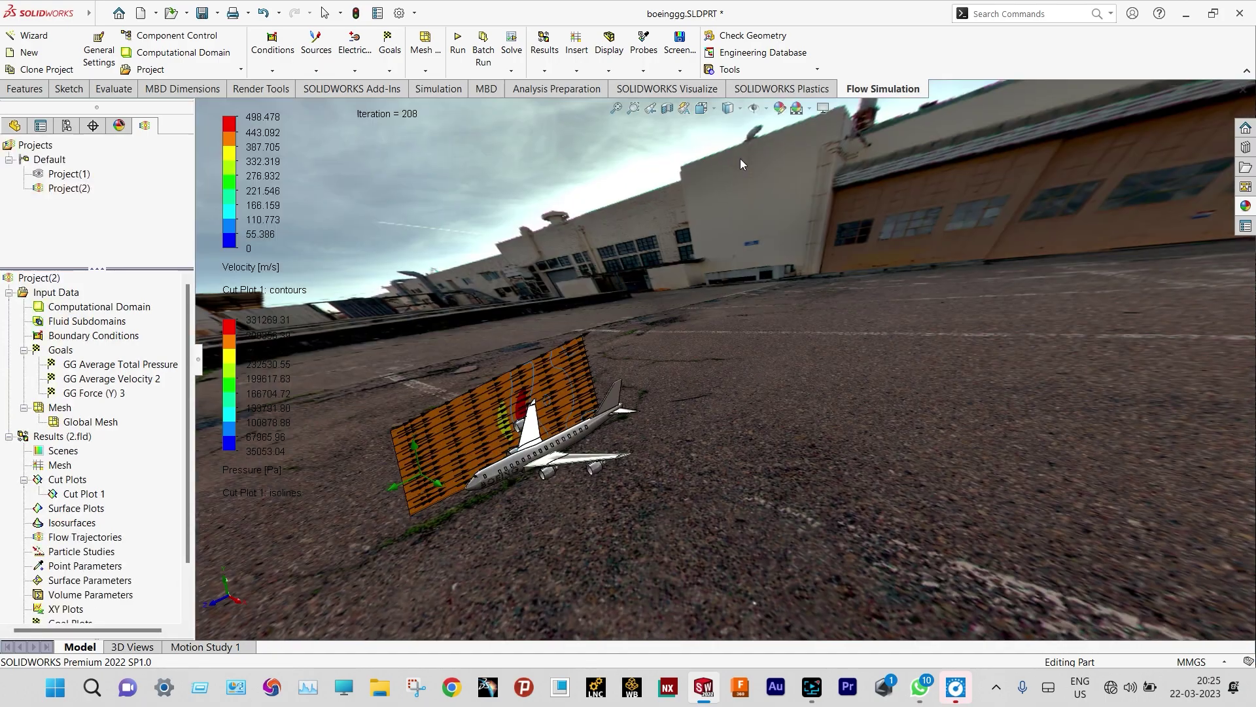
pyautogui.rightClick(100, 498)
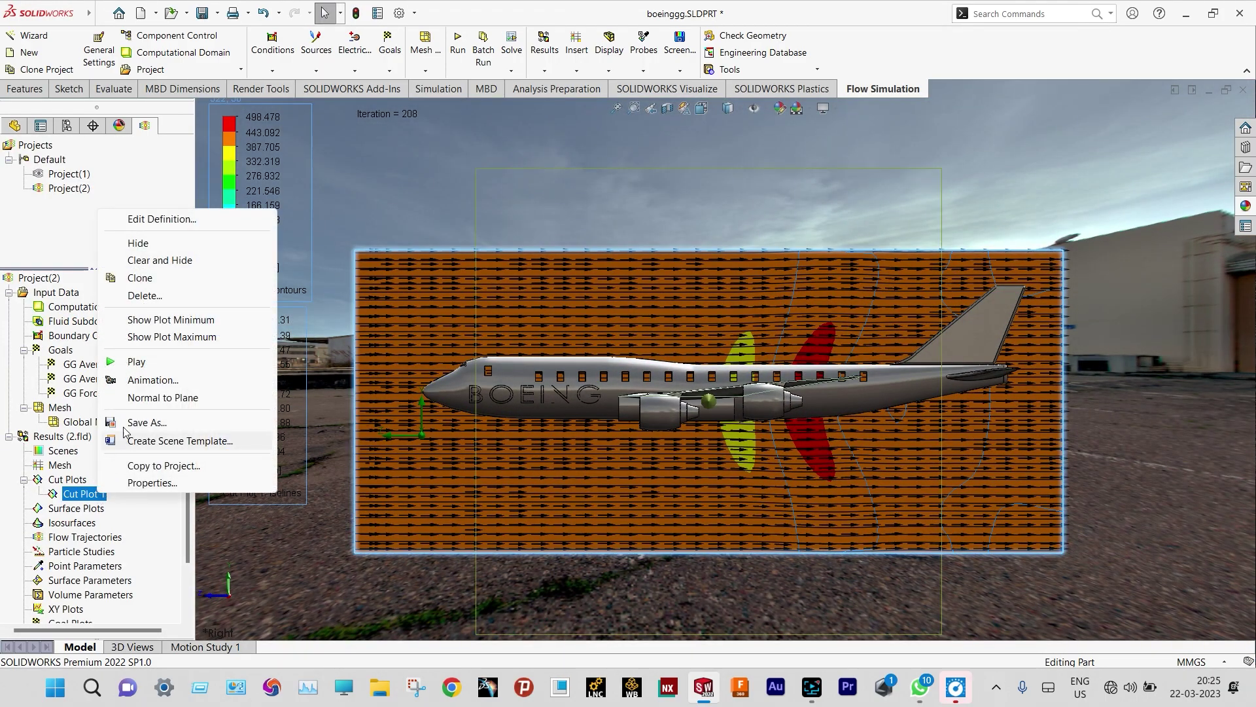
pyautogui.click(134, 362)
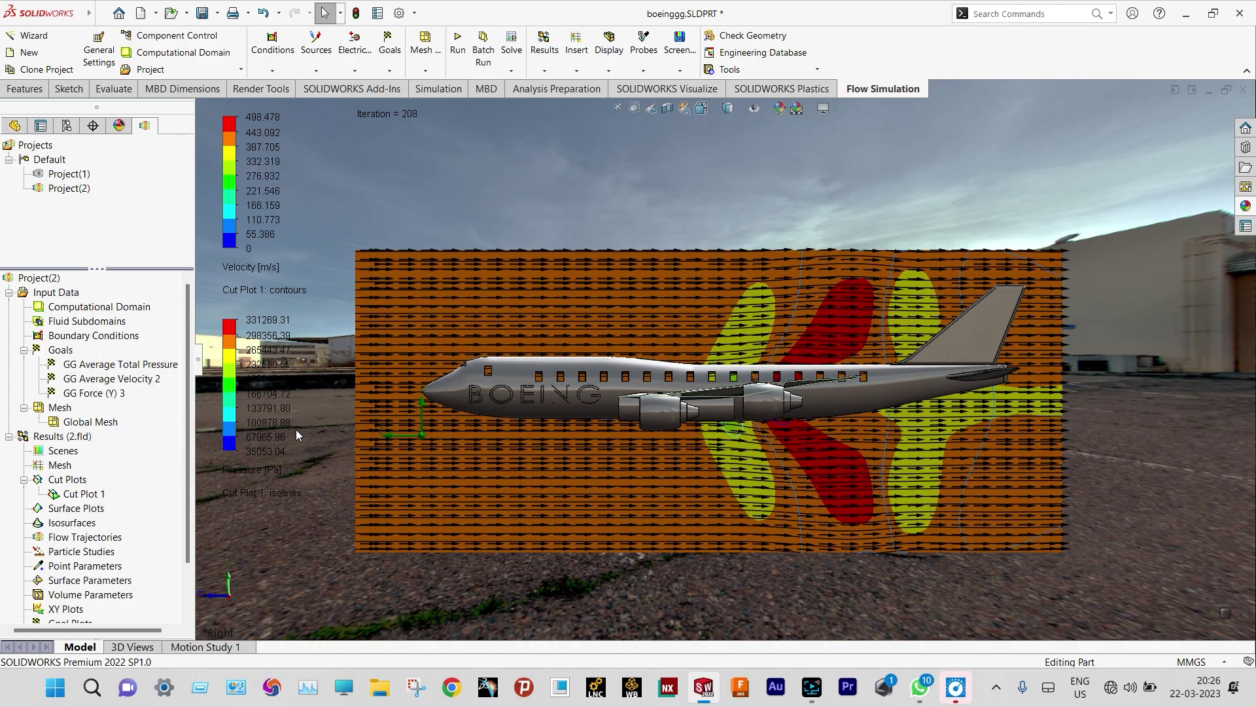
pyautogui.scroll(-2, 563, 583)
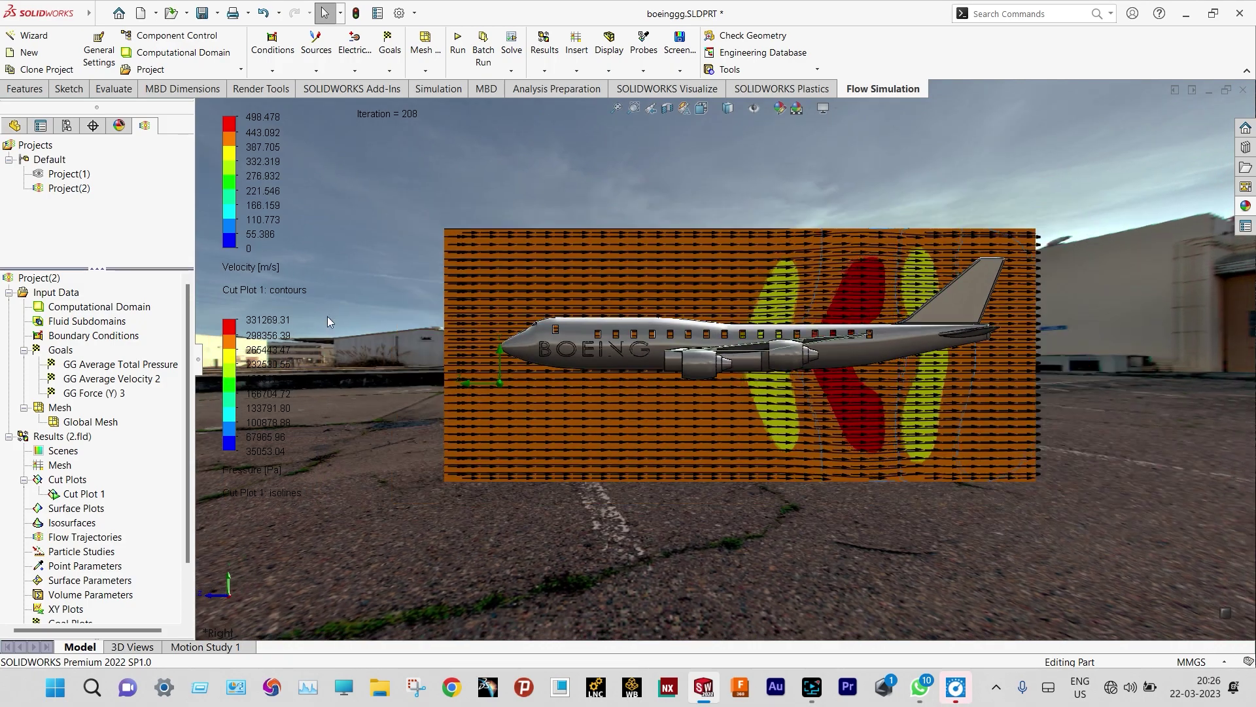
pyautogui.moveTo(327, 316); pyautogui.dragTo(375, 417, button='middle')
pyautogui.moveTo(753, 463); pyautogui.dragTo(703, 402, button='middle')
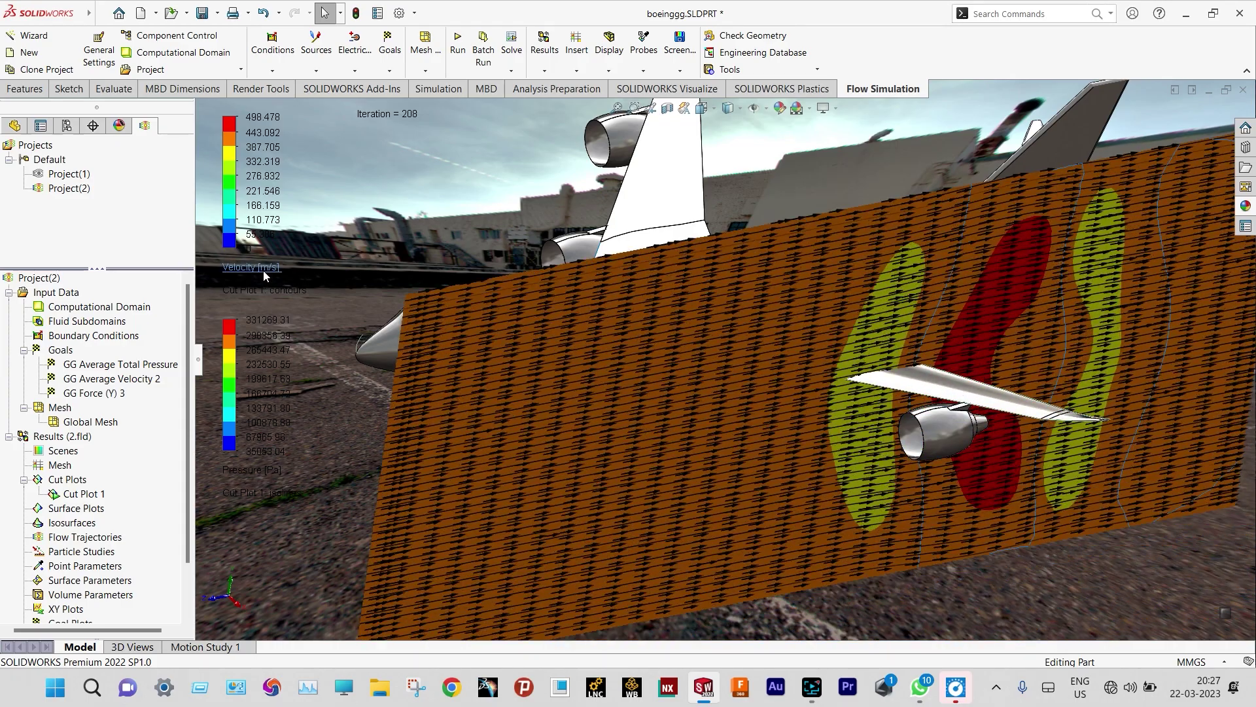
# Step: Switch Cut Plot 1's plotted parameter from Velocity back to Pressure
pyautogui.click(263, 271)
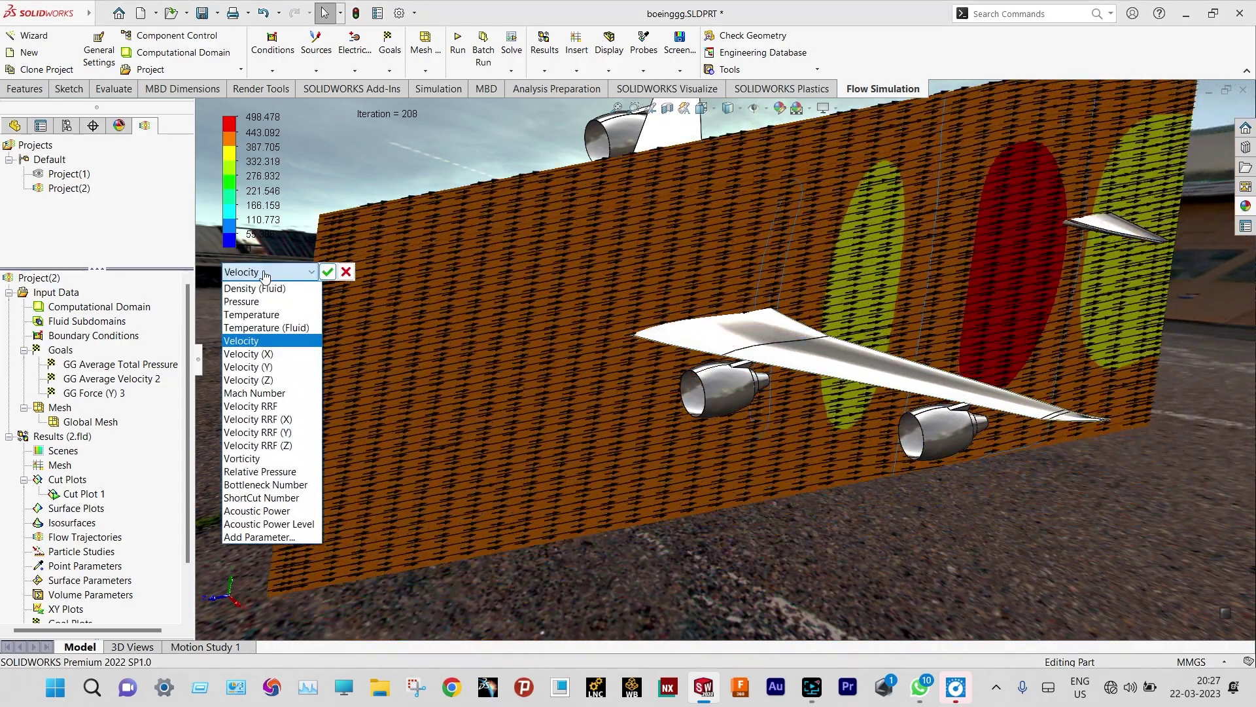
pyautogui.click(265, 301)
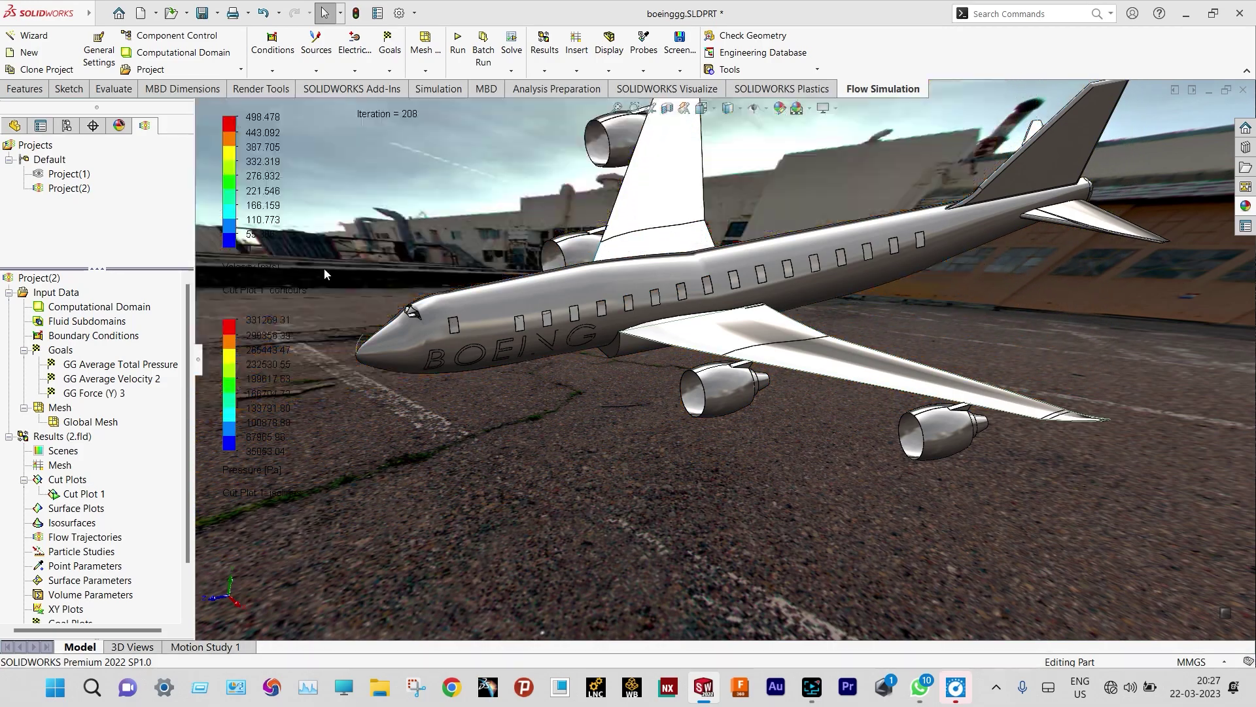
pyautogui.click(326, 273)
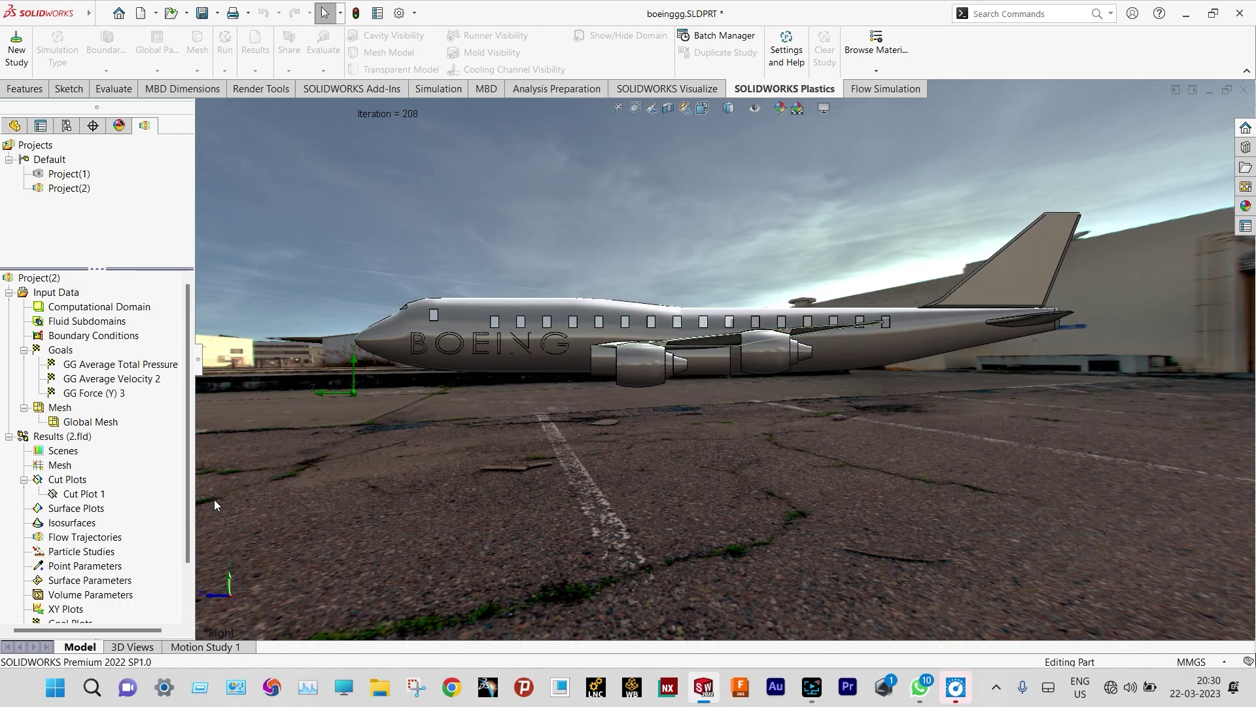
# Step: Create Flow Trajectories 1 from a Rectangle of 100 starting points, coloured by pressure
pyautogui.doubleClick(133, 544)
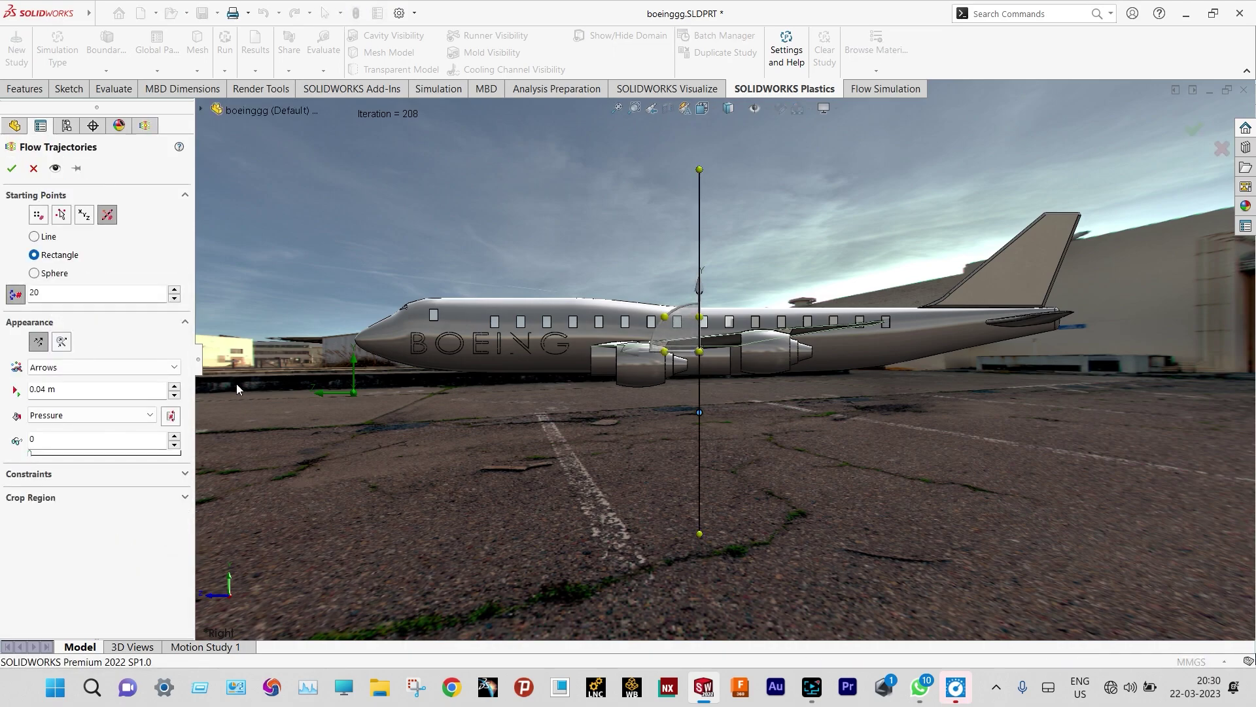
pyautogui.moveTo(256, 366); pyautogui.dragTo(464, 283, button='middle')
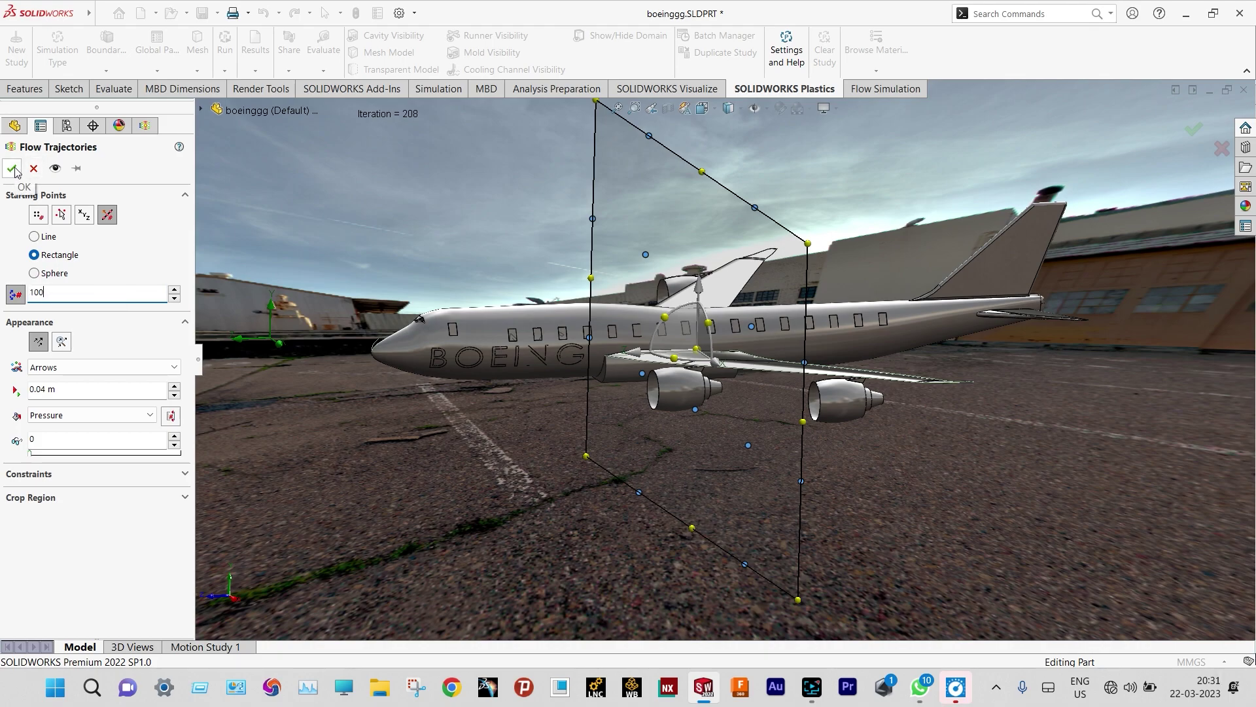
pyautogui.press('Return')
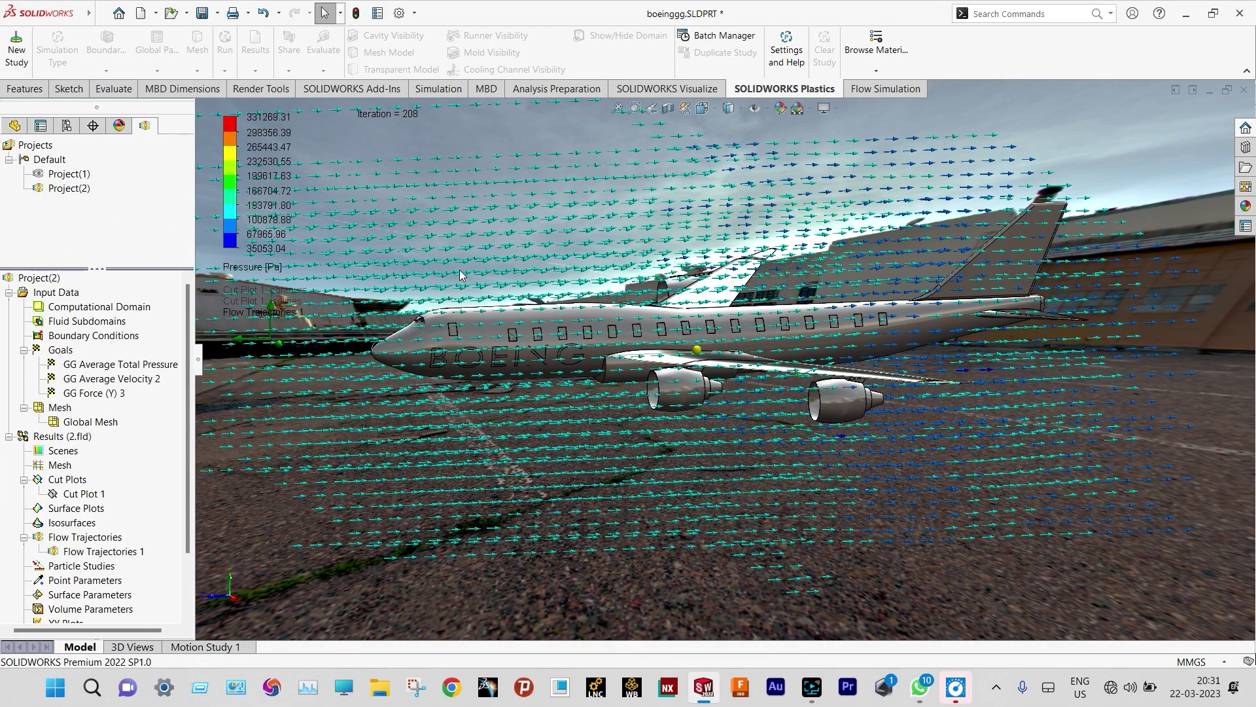
pyautogui.scroll(3, 501, 269)
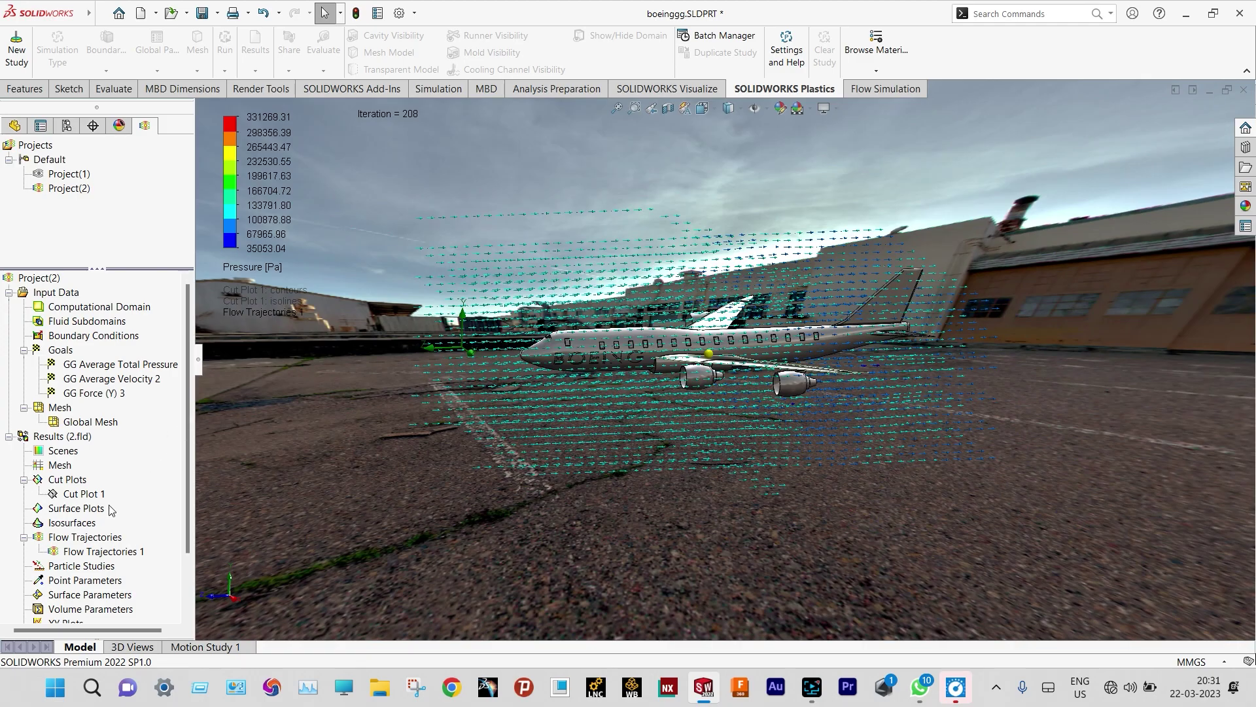
# Step: Play the Flow Trajectories 1 animation and orbit to a head-on view of the airliner
pyautogui.rightClick(101, 551)
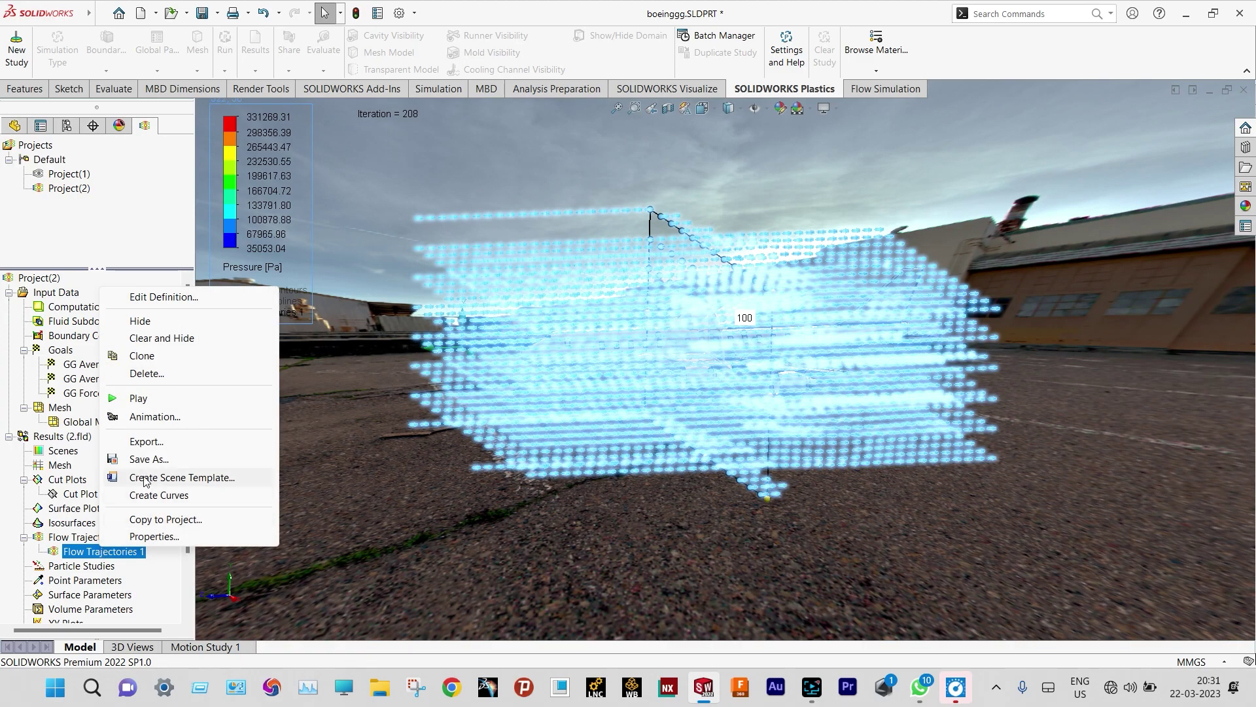
pyautogui.click(138, 399)
pyautogui.scroll(-5, 749, 380)
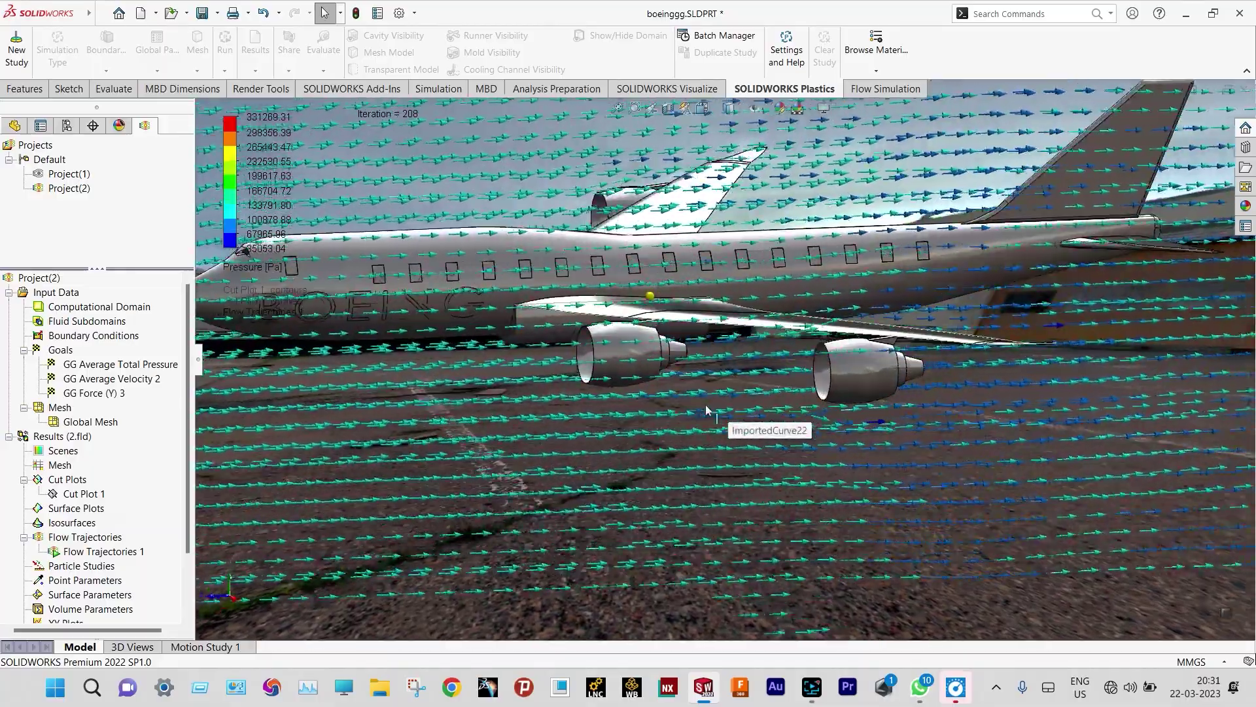
pyautogui.moveTo(706, 410); pyautogui.dragTo(742, 501, button='middle')
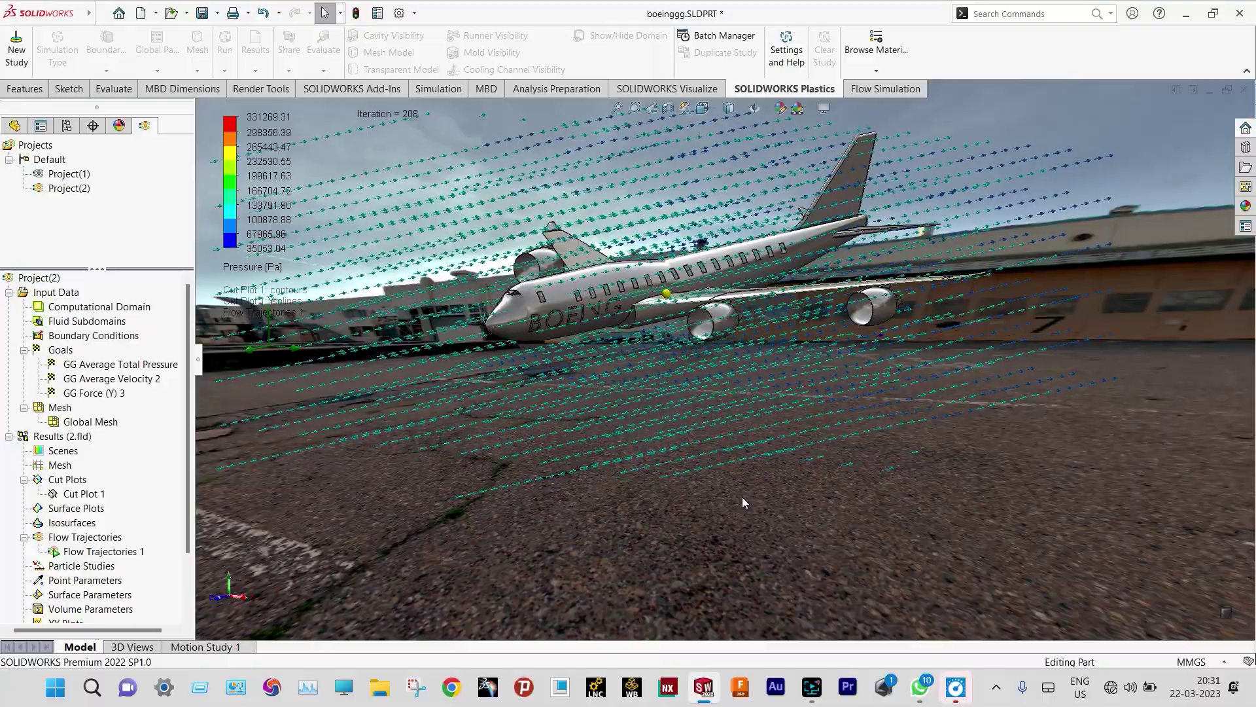
pyautogui.scroll(-5, 742, 497)
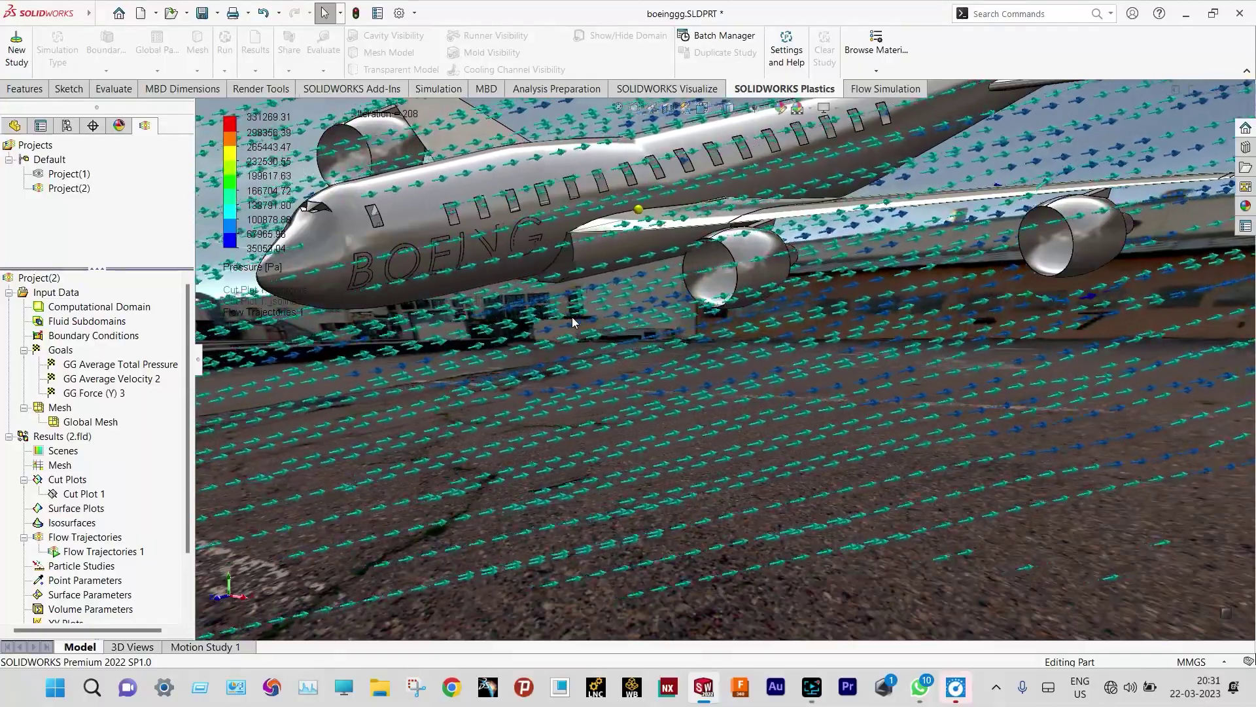
pyautogui.scroll(2, 573, 322)
pyautogui.scroll(3, 573, 322)
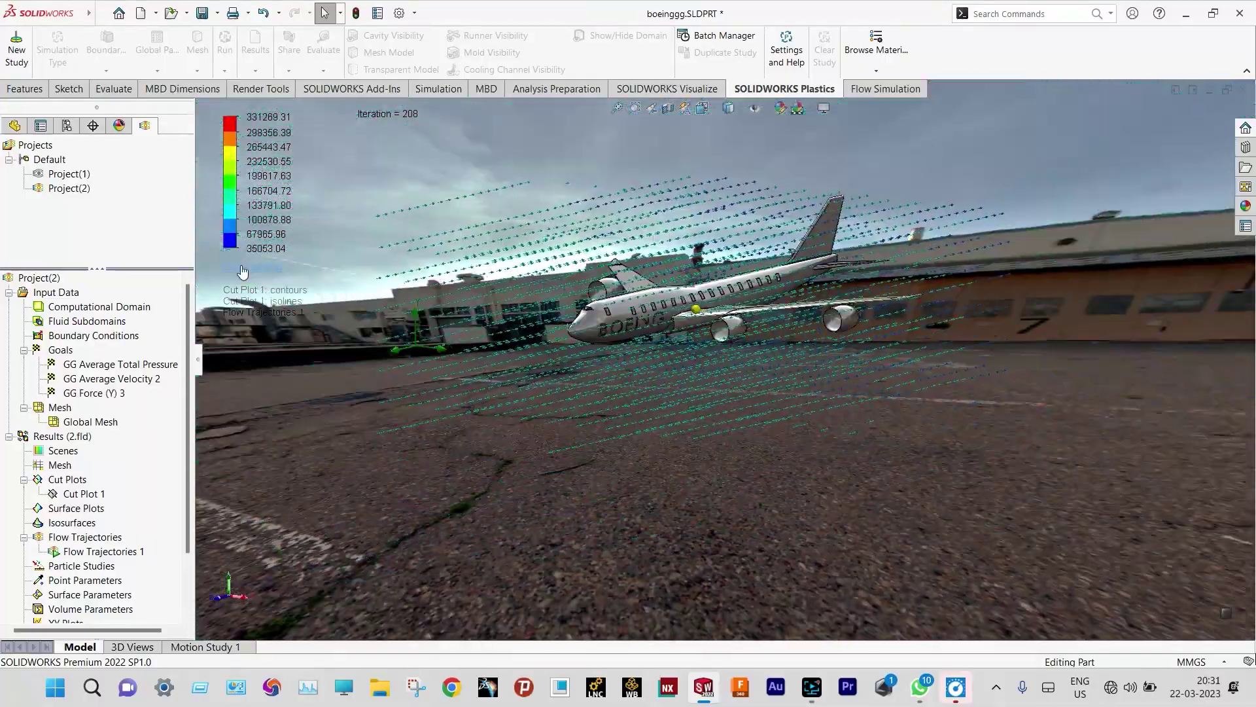
# Step: Recolour Flow Trajectories 1 by Velocity (up to 498.478 m/s) and orbit to a new angle
pyautogui.click(253, 267)
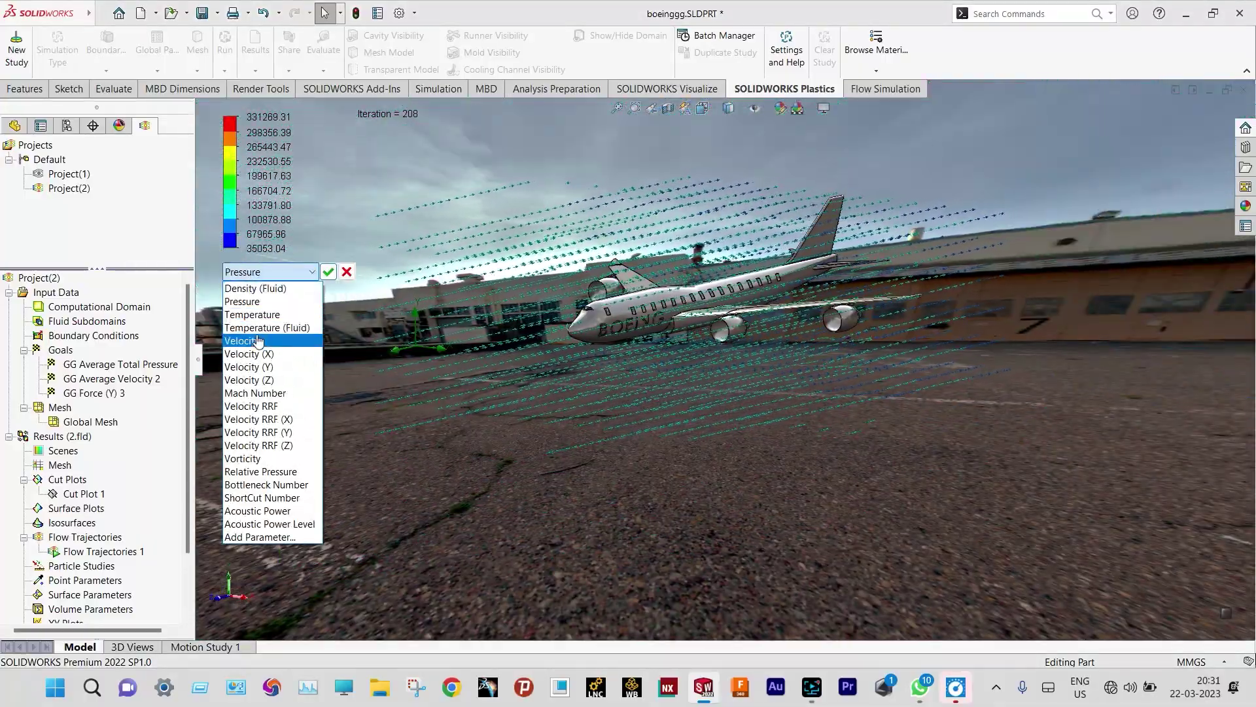
pyautogui.click(244, 340)
pyautogui.click(328, 272)
pyautogui.scroll(-5, 628, 355)
pyautogui.scroll(-4, 721, 273)
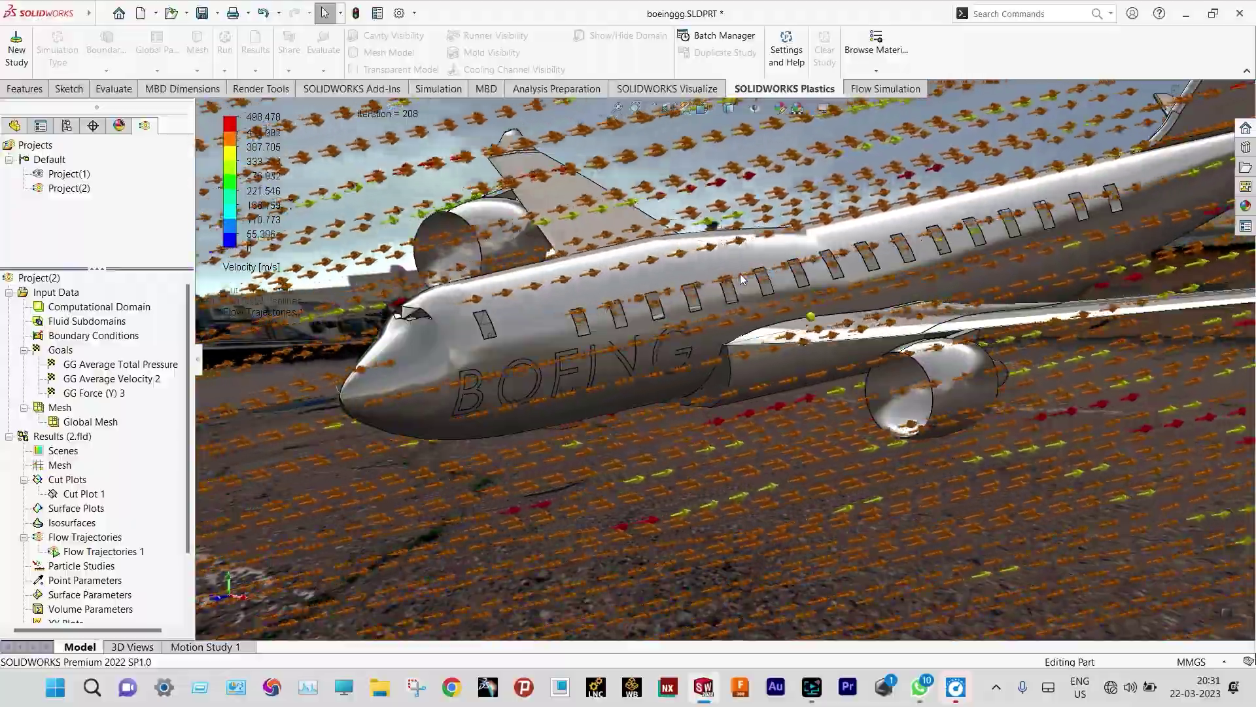
pyautogui.moveTo(740, 273); pyautogui.dragTo(712, 341, button='middle')
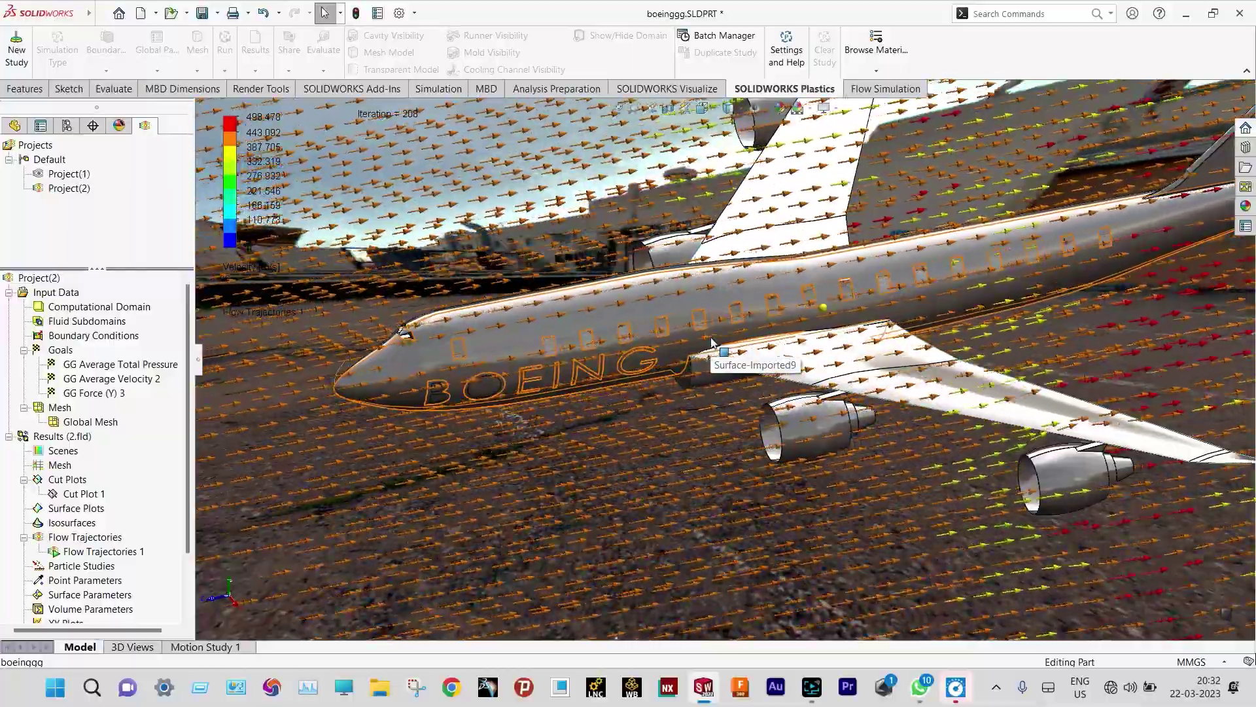
pyautogui.rightClick(127, 555)
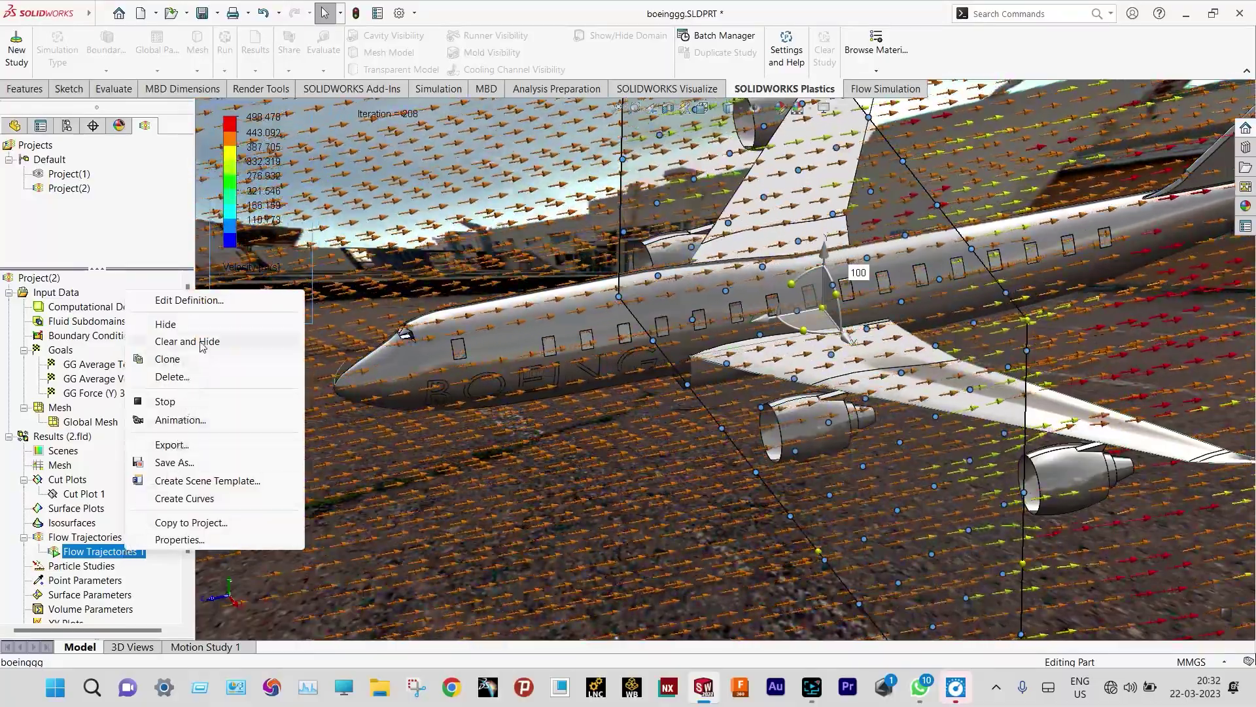
# Step: Hide Flow Trajectories 1 and insert Goal Plot 1 with a summary table of all goals
pyautogui.click(200, 343)
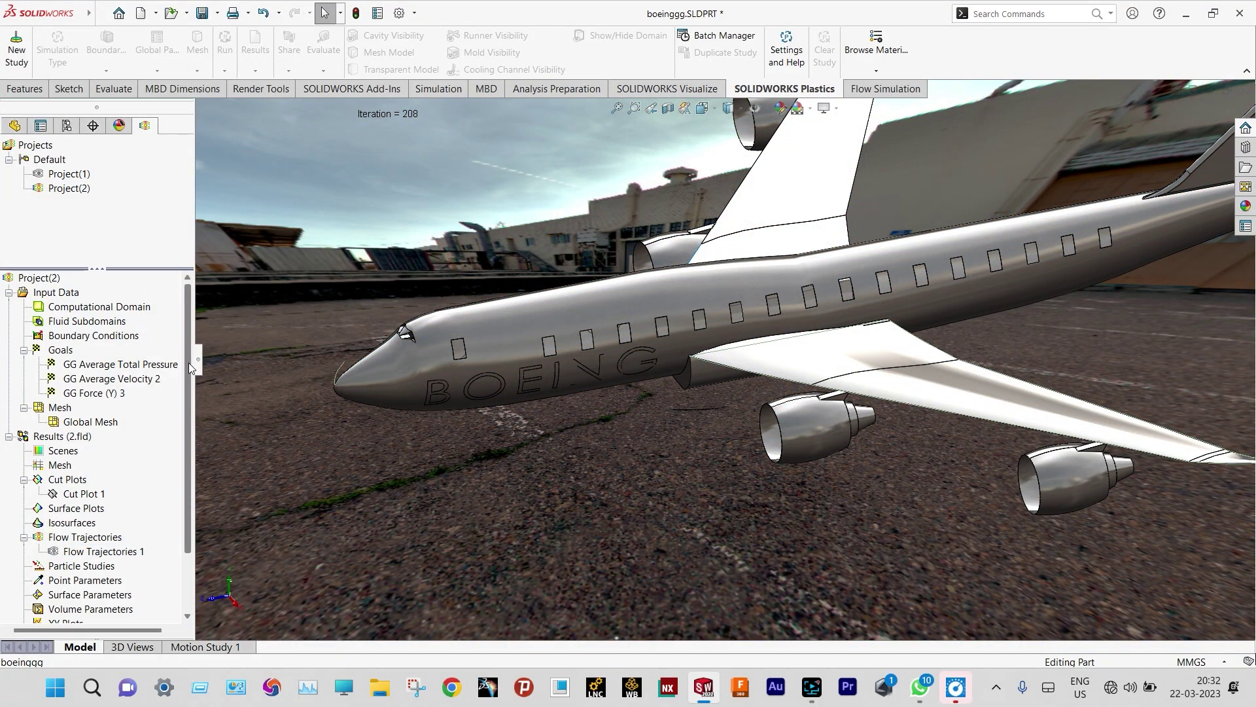
pyautogui.moveTo(189, 362); pyautogui.dragTo(184, 408)
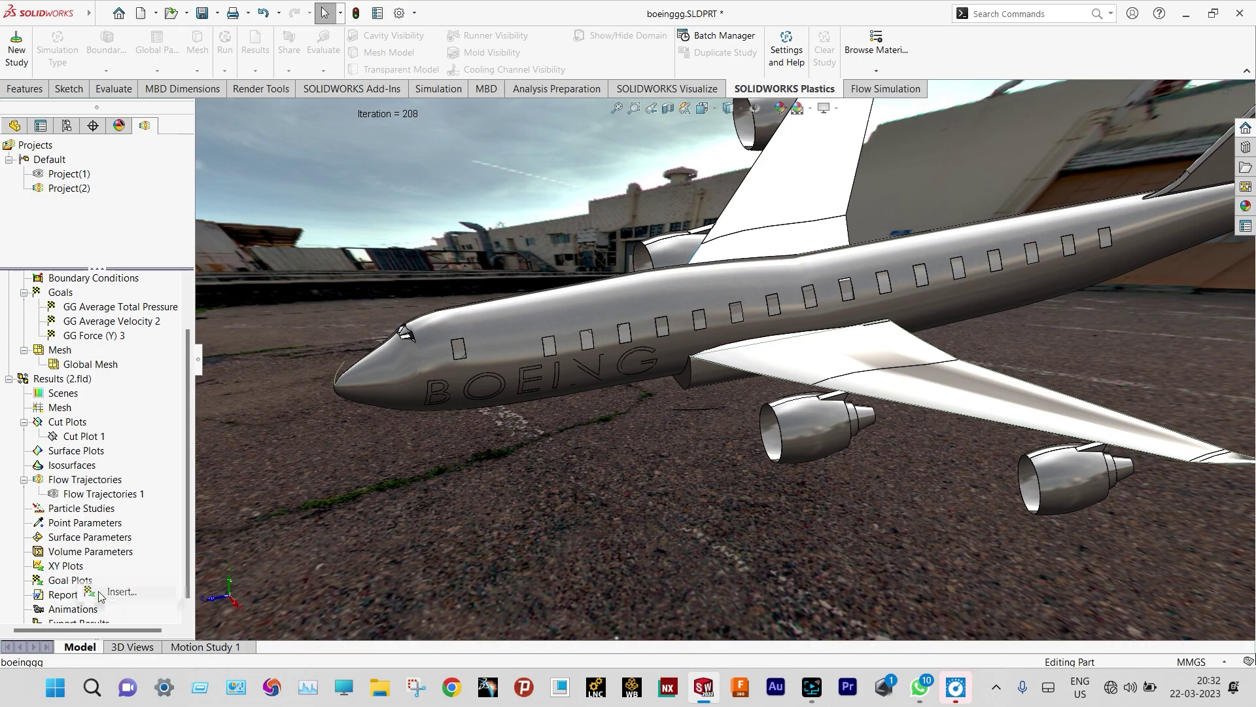
pyautogui.click(100, 593)
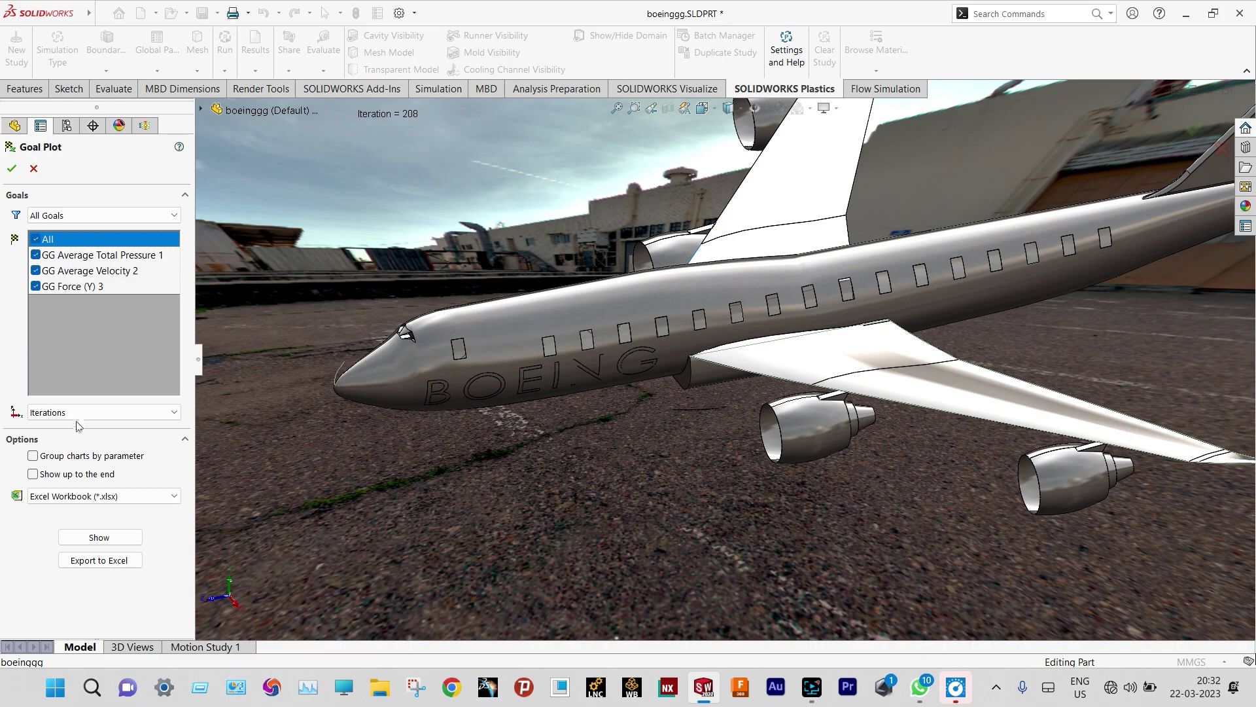
pyautogui.click(107, 542)
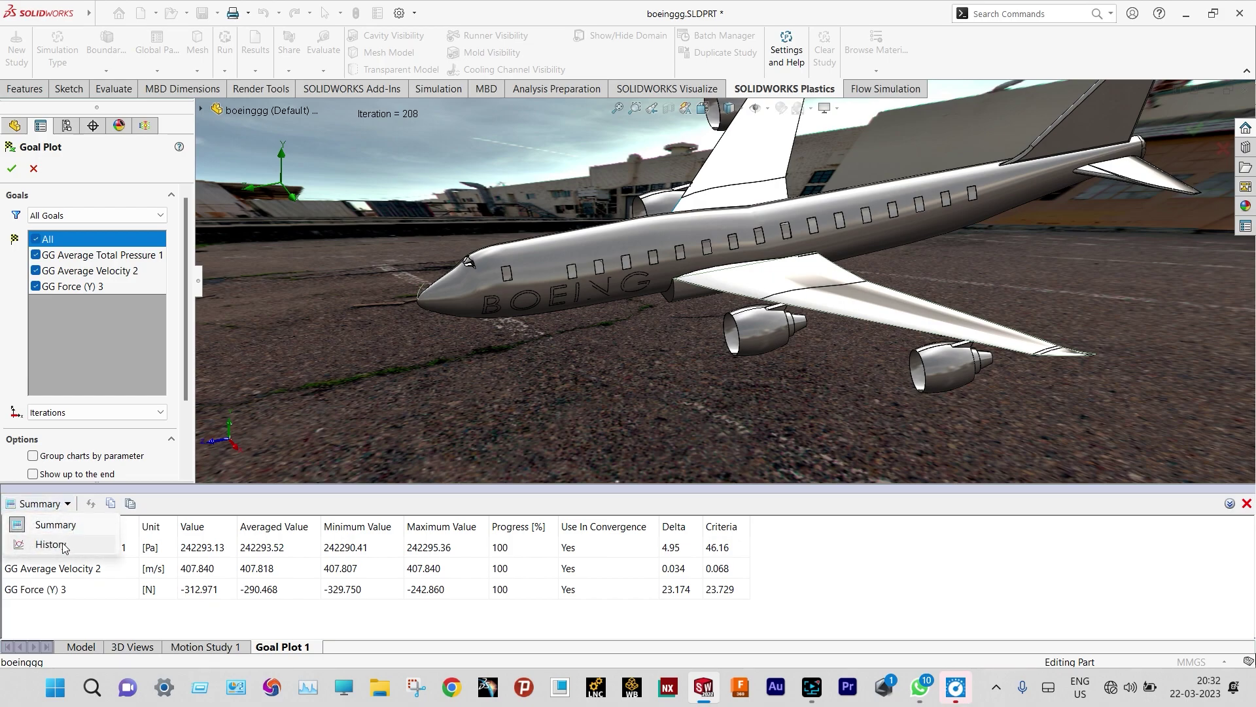
# Step: Switch Goal Plot 1 to History charts, enlarge them, and read the curves' final values
pyautogui.click(51, 544)
pyautogui.moveTo(283, 488); pyautogui.dragTo(302, 419)
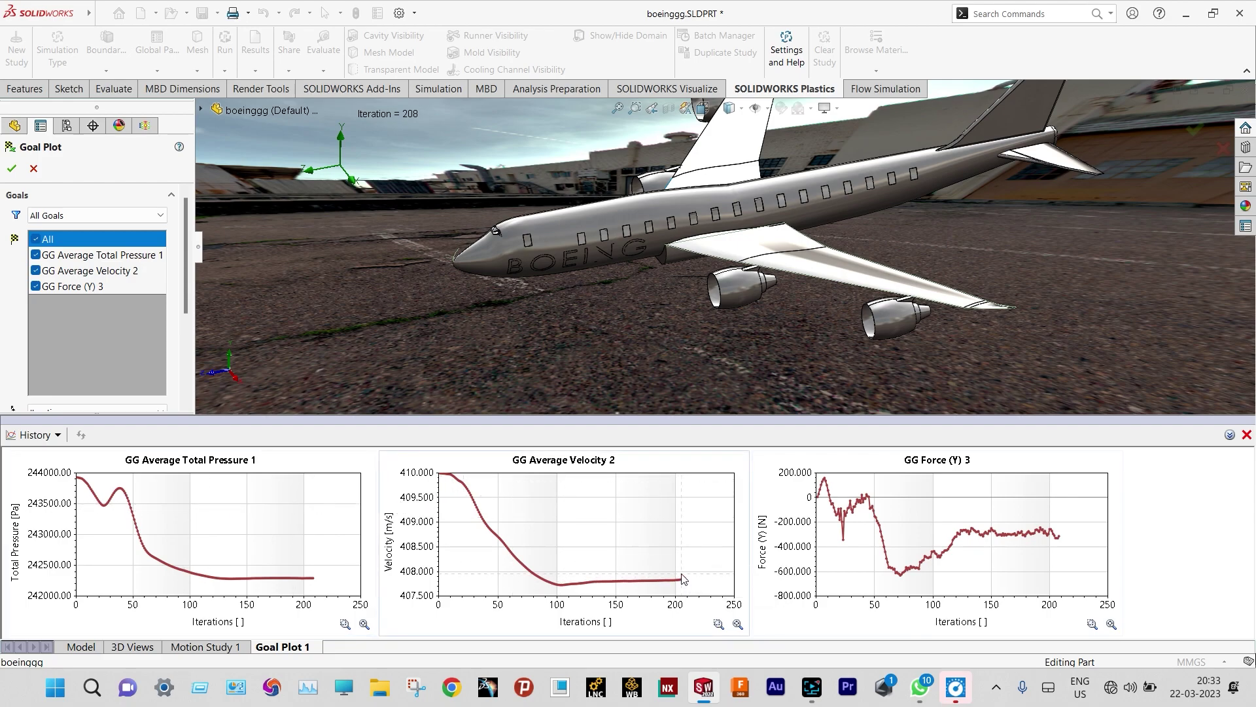
pyautogui.moveTo(685, 584)
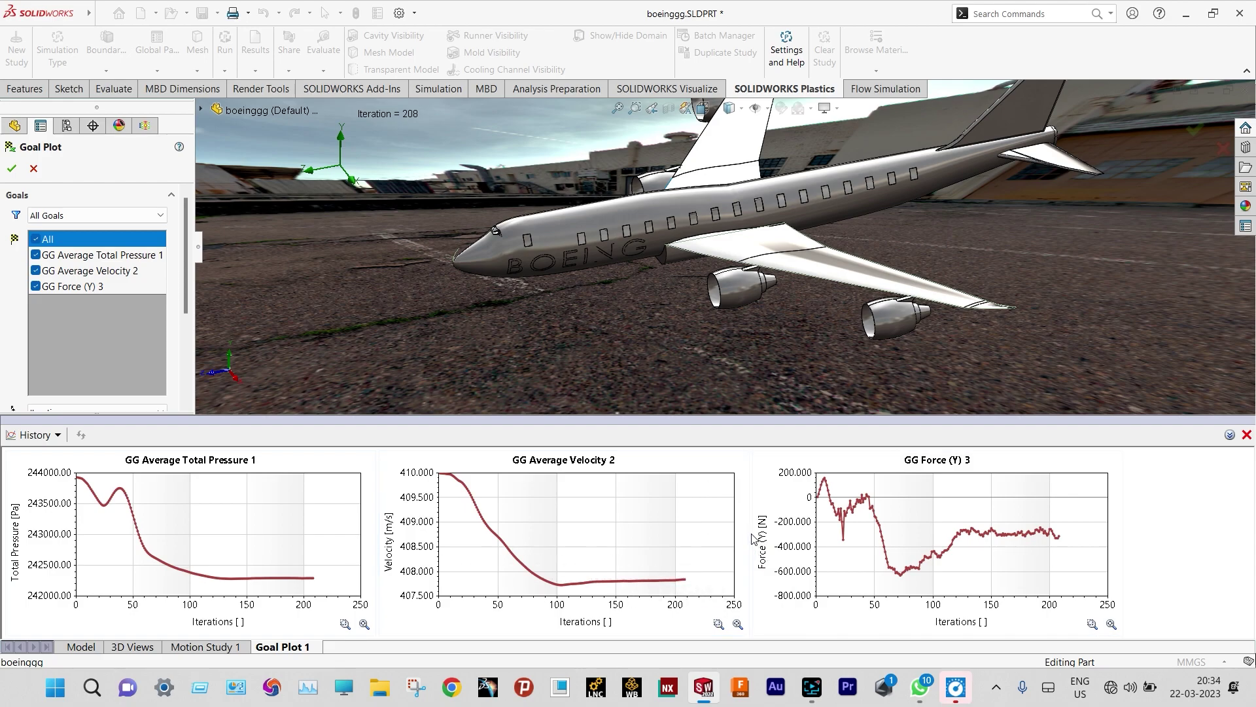
pyautogui.moveTo(1060, 538)
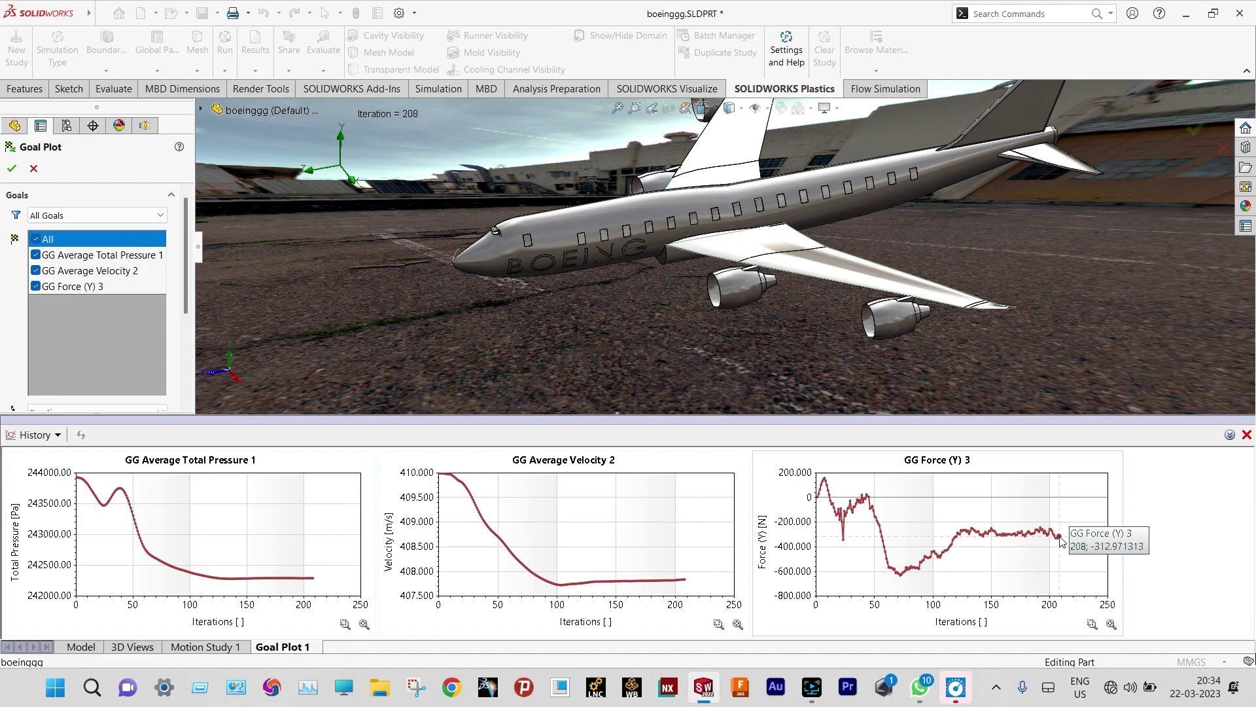